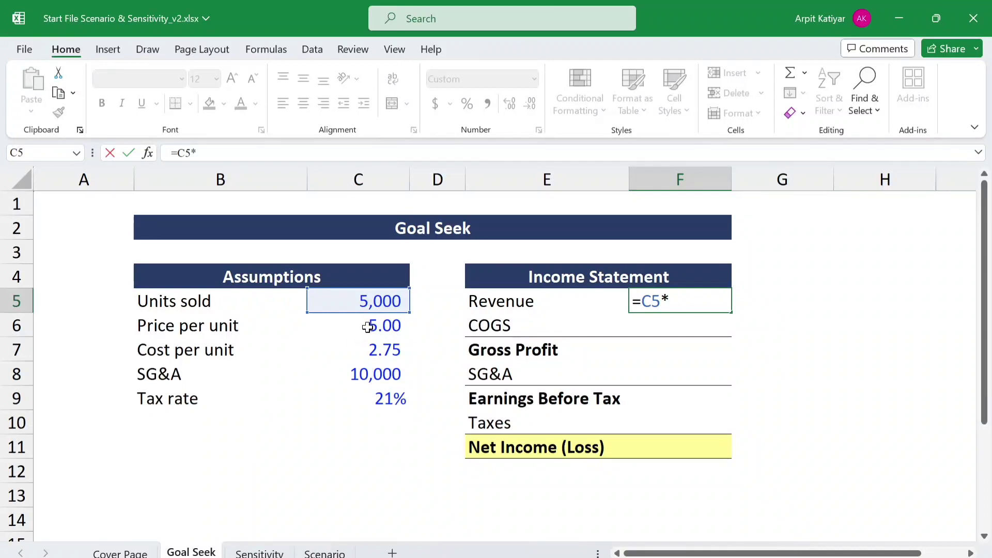
- Complete the Revenue formula in F5 as =C5*C6 and calculate COGS in F6 as =C5*-C7
left_click(370, 326)
key("Return")
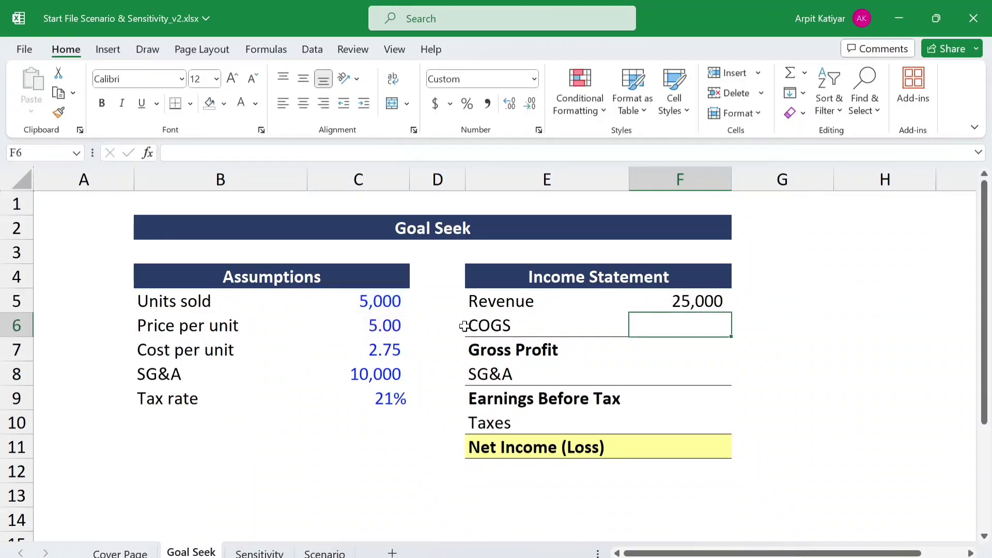
type("=")
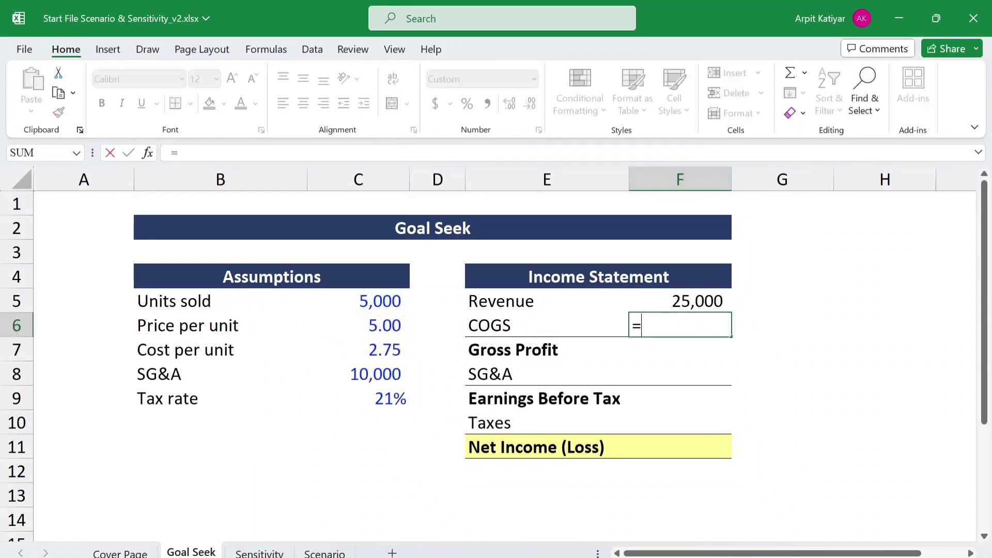
left_click(372, 301)
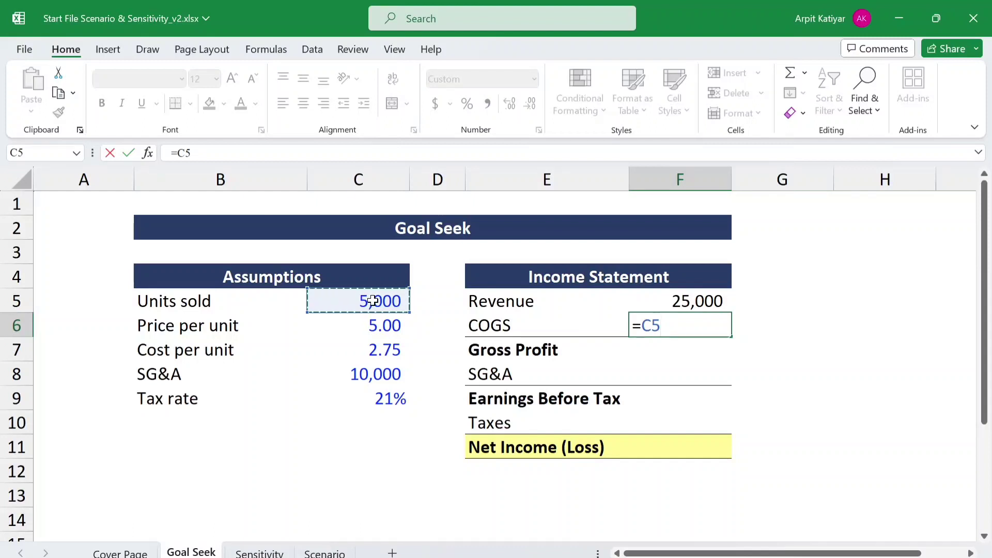
type("*-")
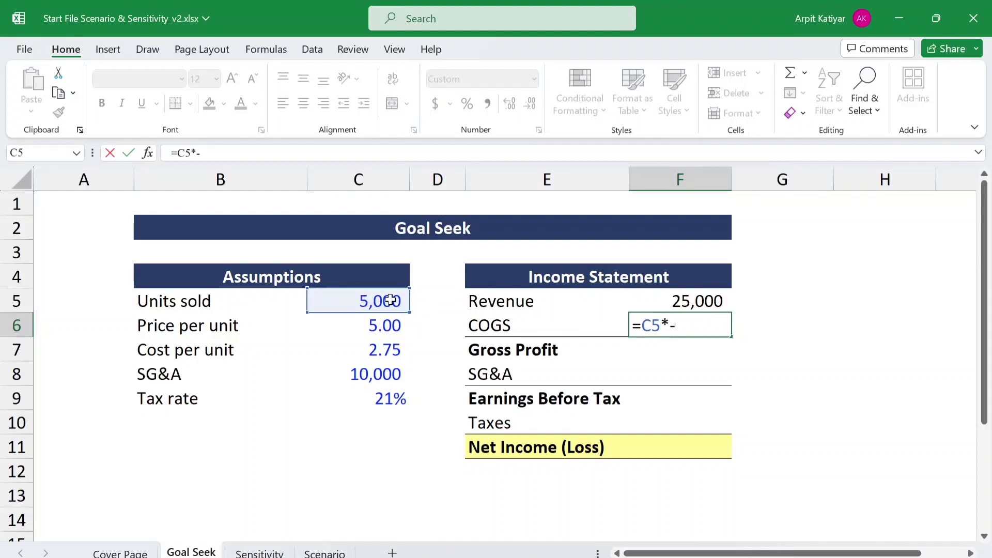
left_click(381, 351)
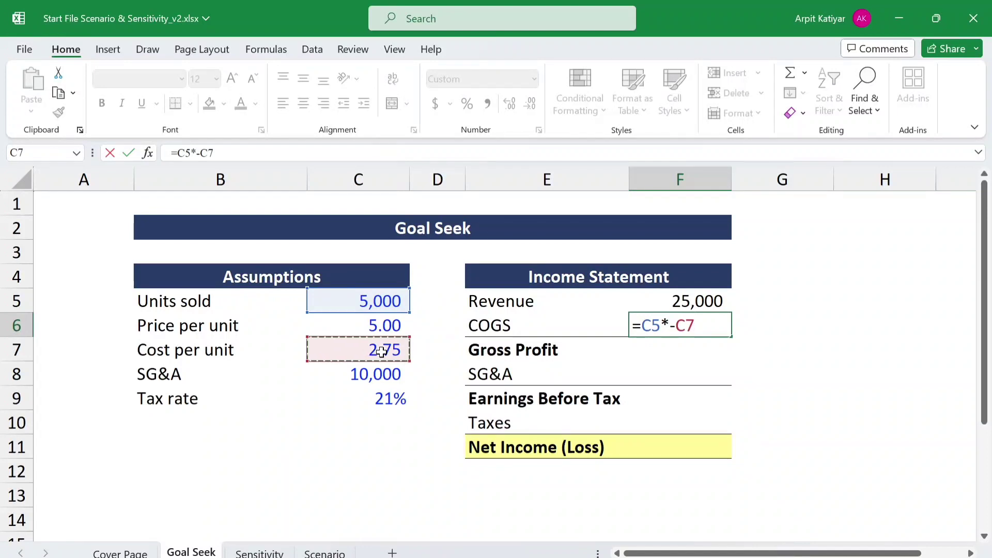
key("Return")
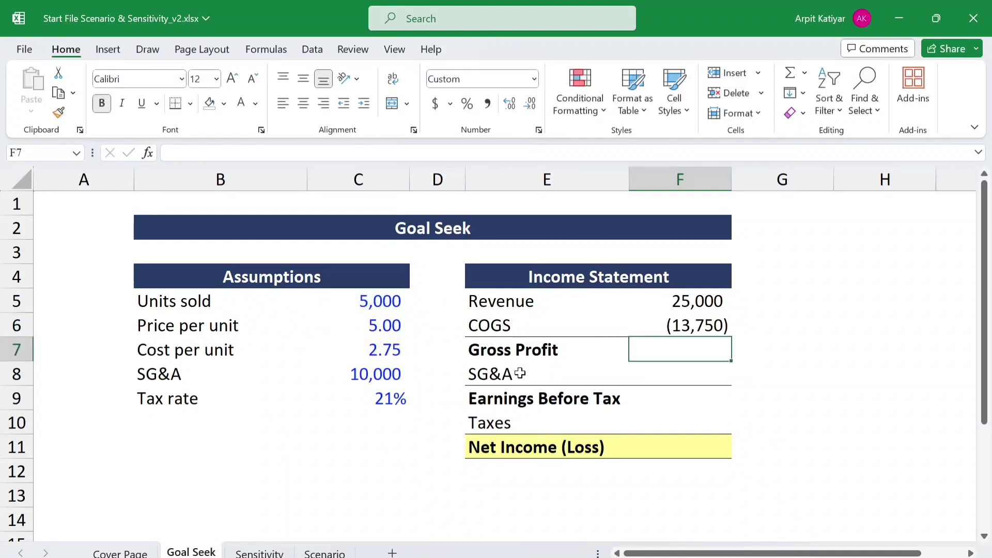
- Calculate Gross Profit in F7 by summing Revenue and COGS with =SUM(F5:F6)
type("=sum")
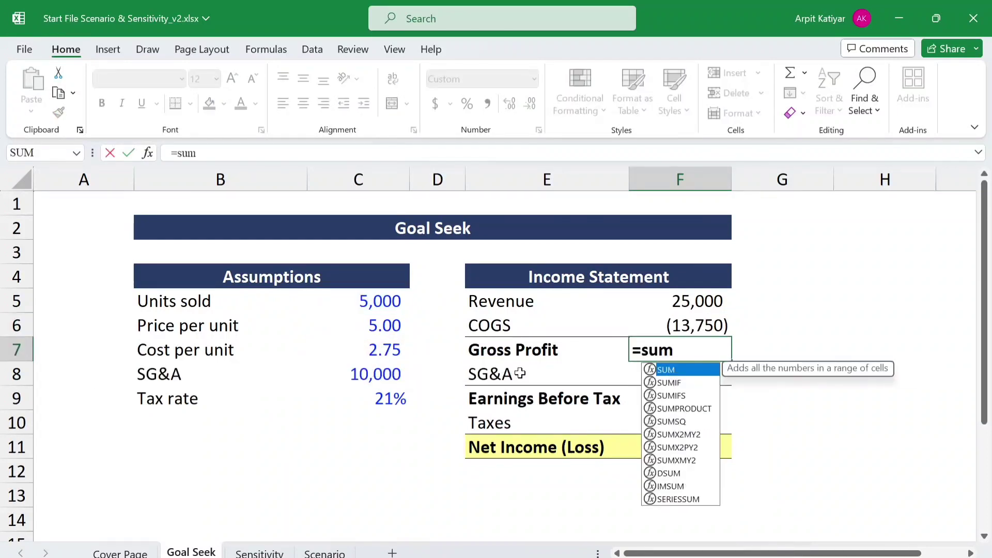
type("(")
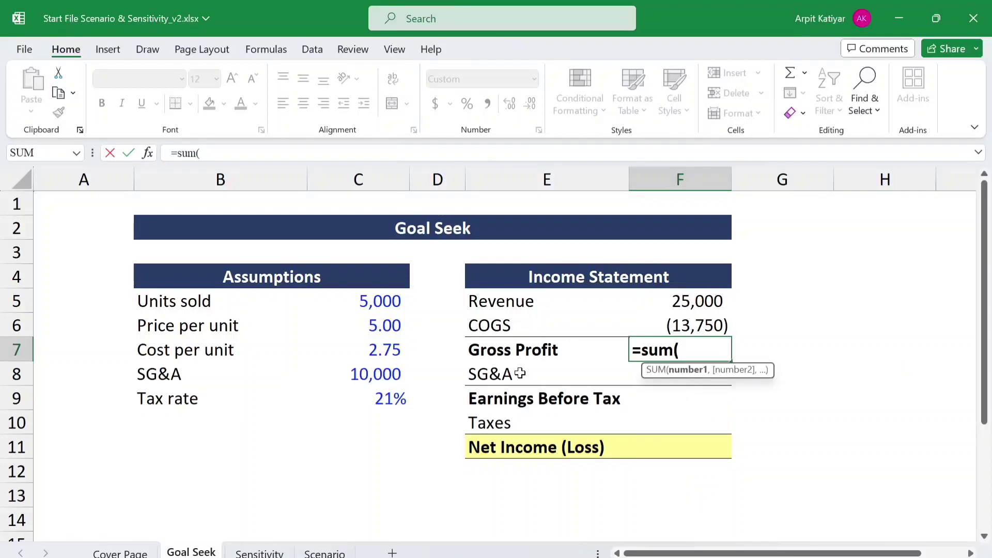
left_click(695, 295)
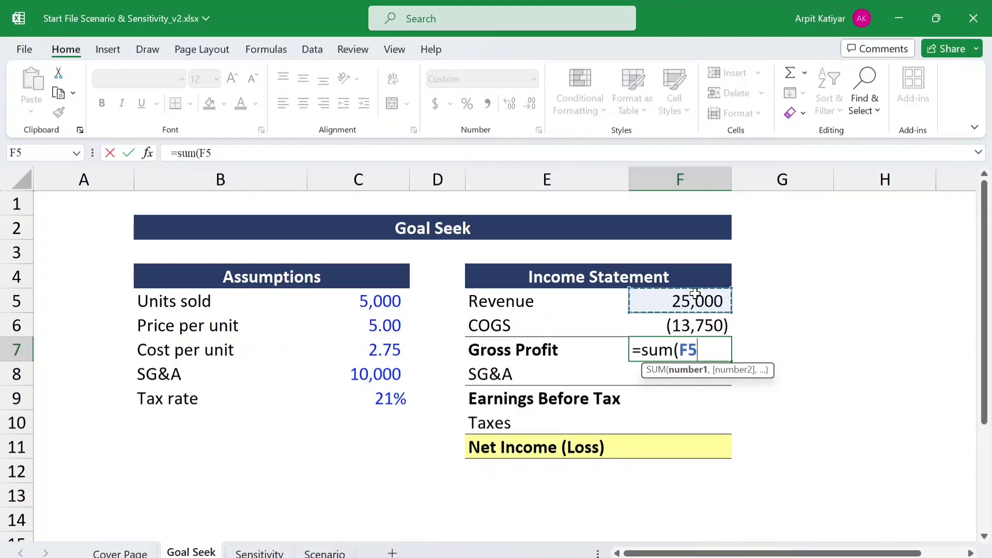
key("shift+Down")
key("Return")
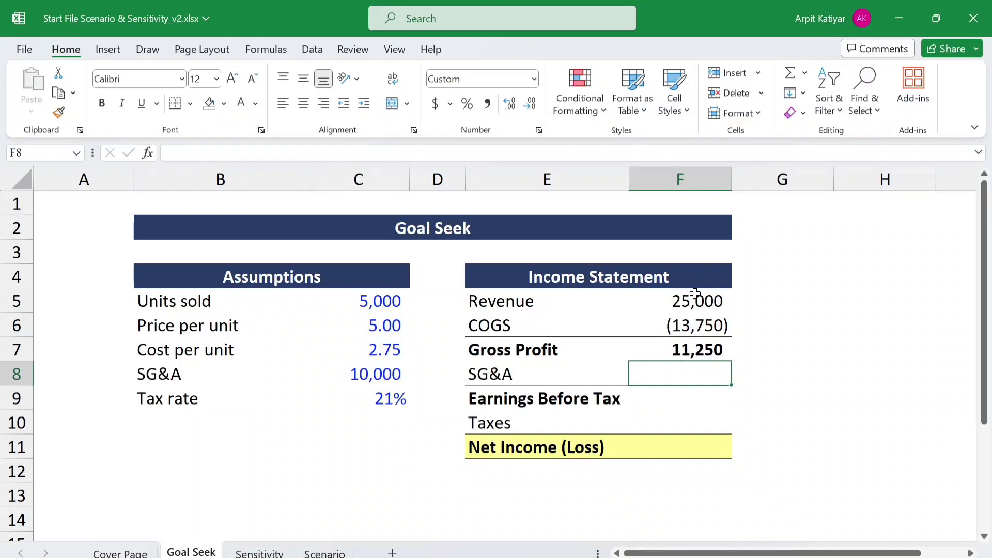
- Link the SG&A line in F8 to its assumption as a negative amount with =-C8
type("=")
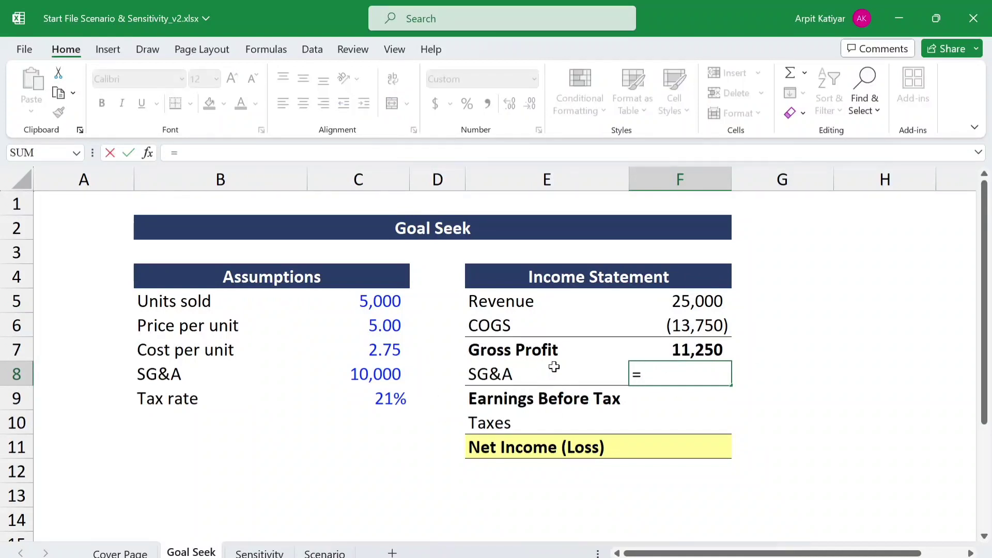
type("-")
left_click(386, 379)
key("Return")
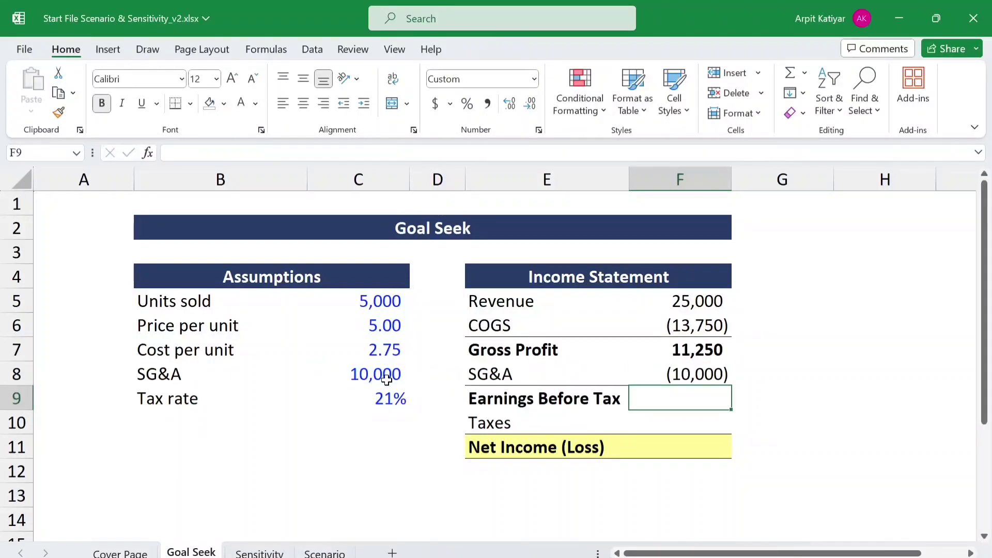
- Calculate Earnings Before Tax in F9 by summing Gross Profit and SG&A with =SUM(F7:F8)
type("=")
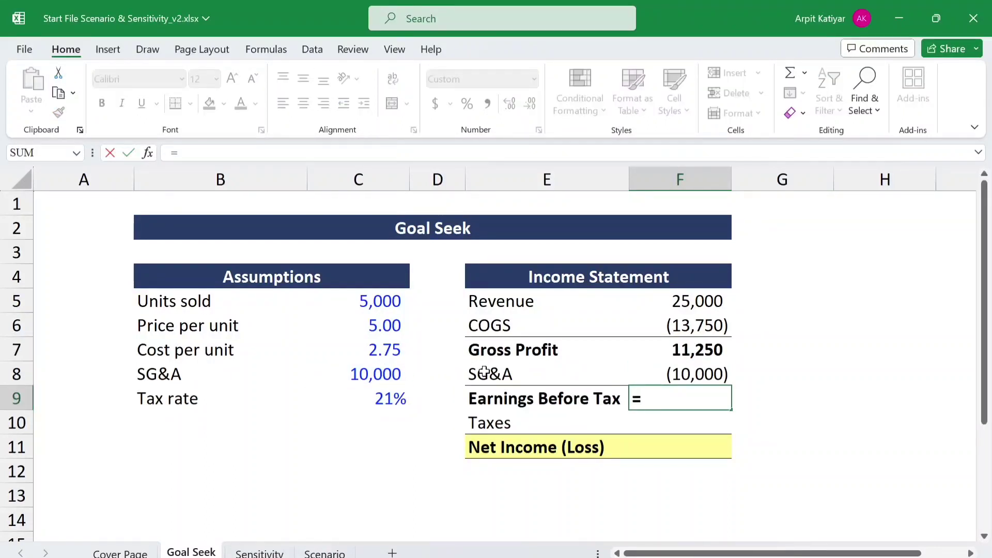
type("sum")
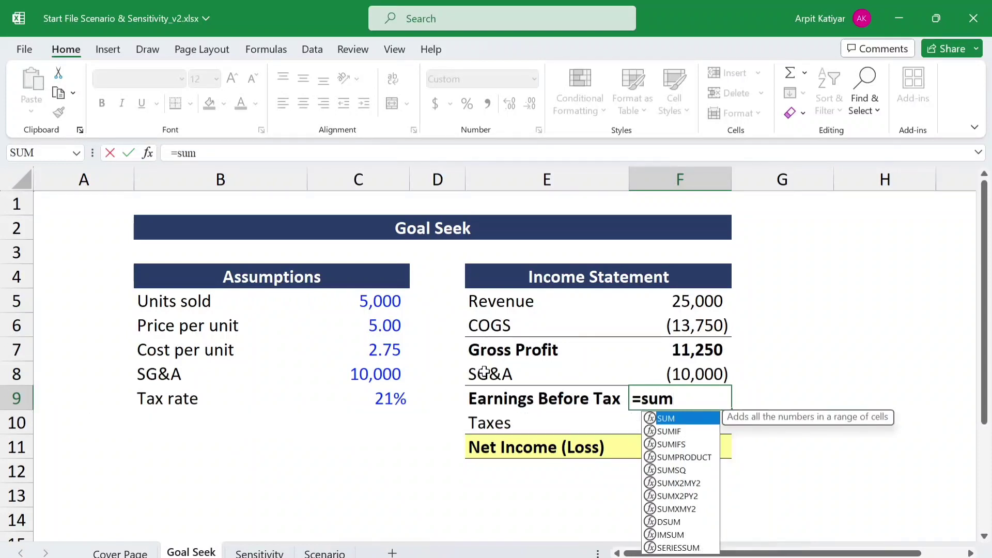
type("(")
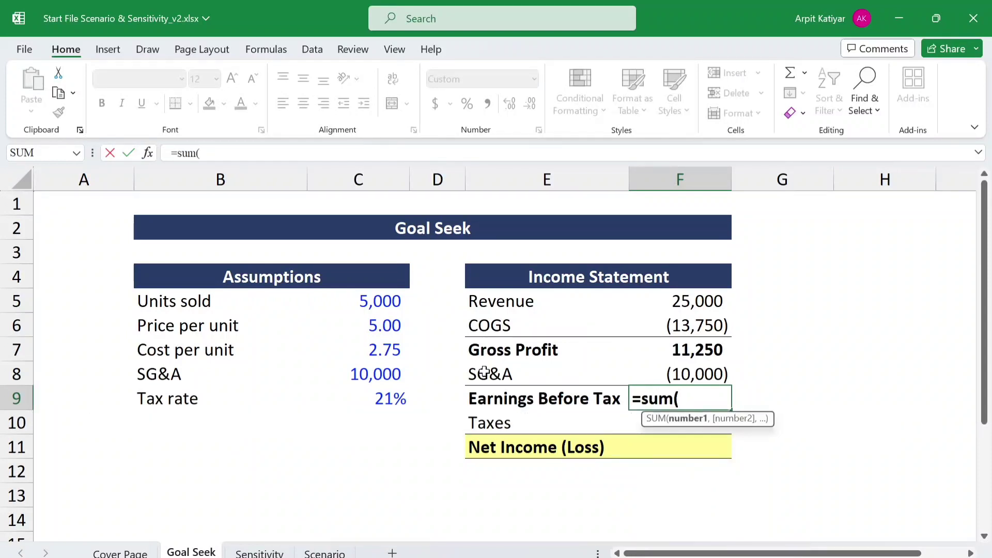
left_click(669, 352)
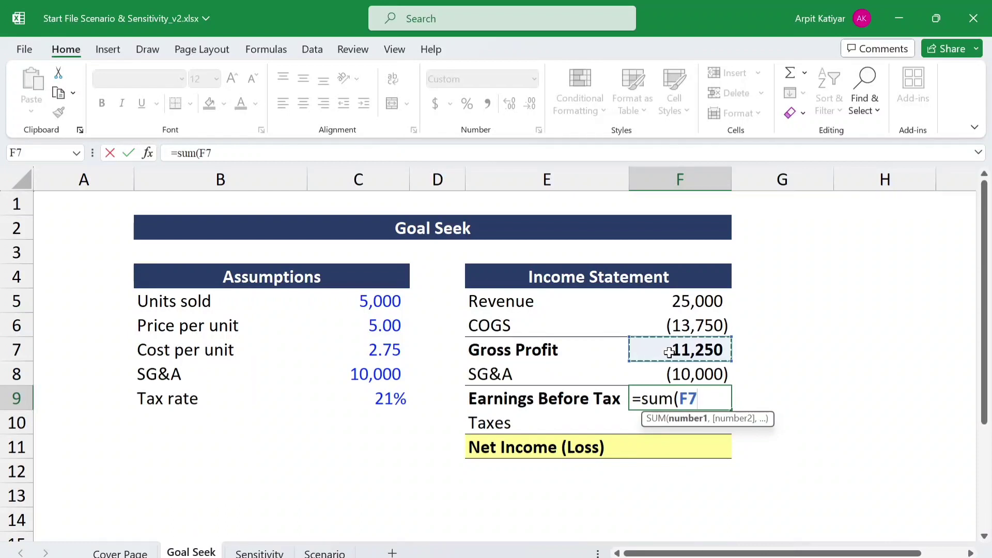
key("shift+Down")
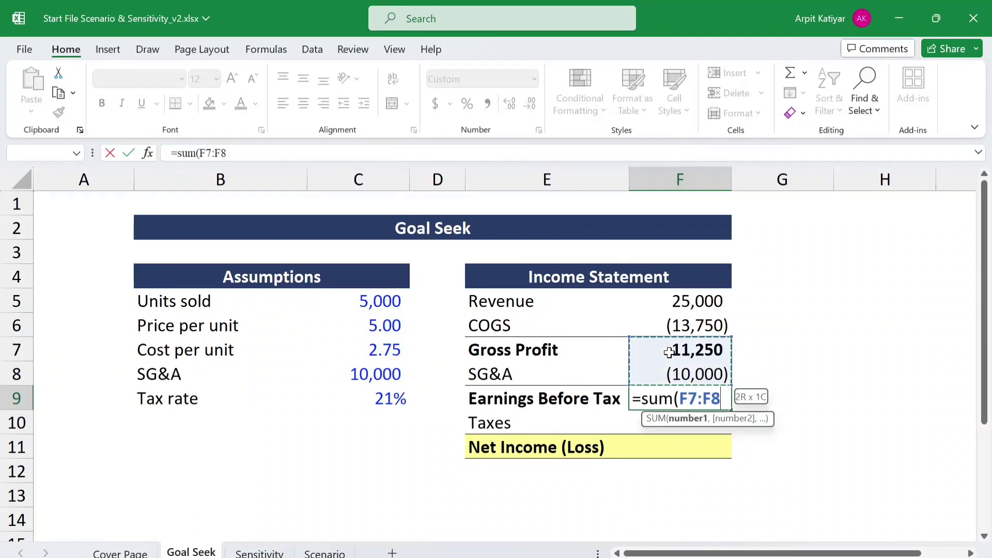
key("Return")
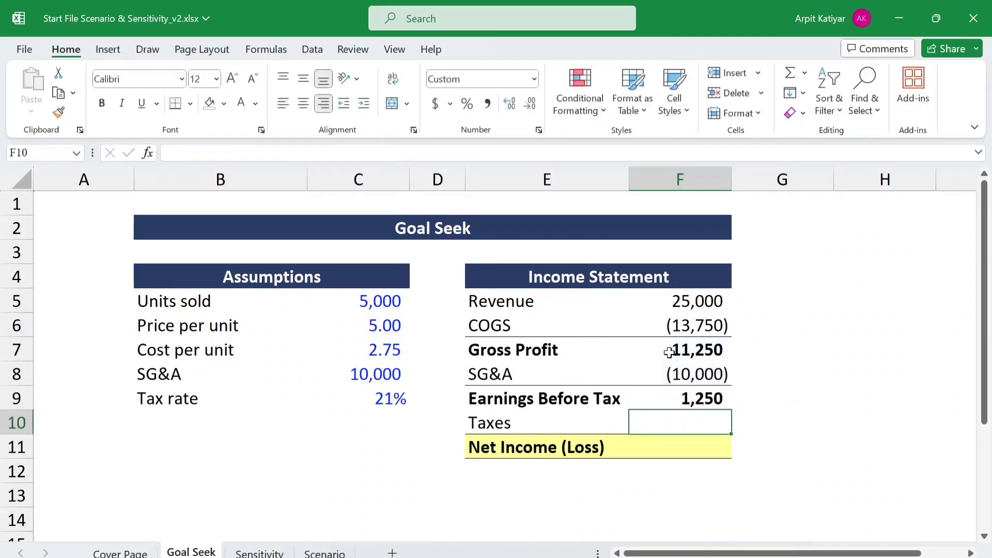
- Try to enter the IF formula =if(F9<0<"" for Taxes in F10
double_click(703, 415)
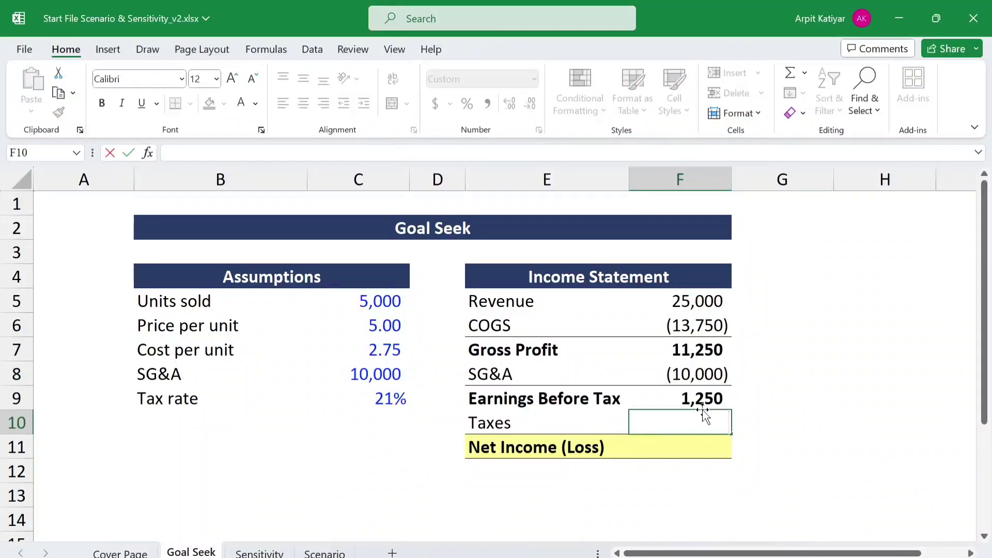
type("=i")
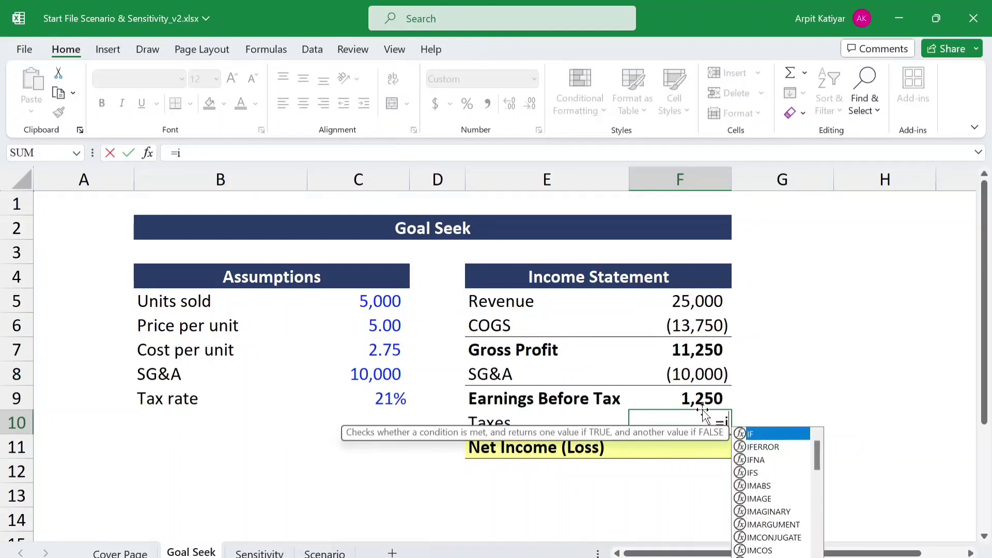
type("f")
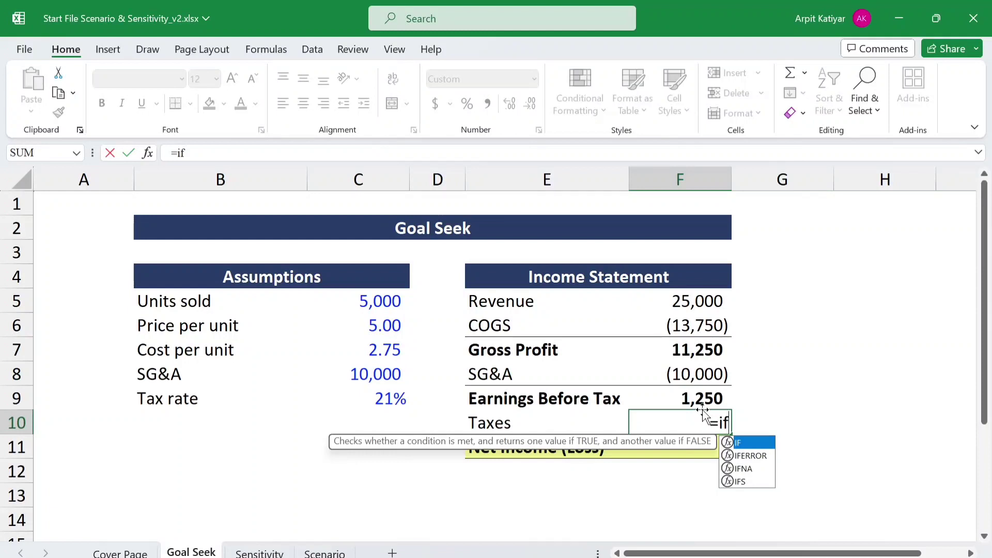
type("(")
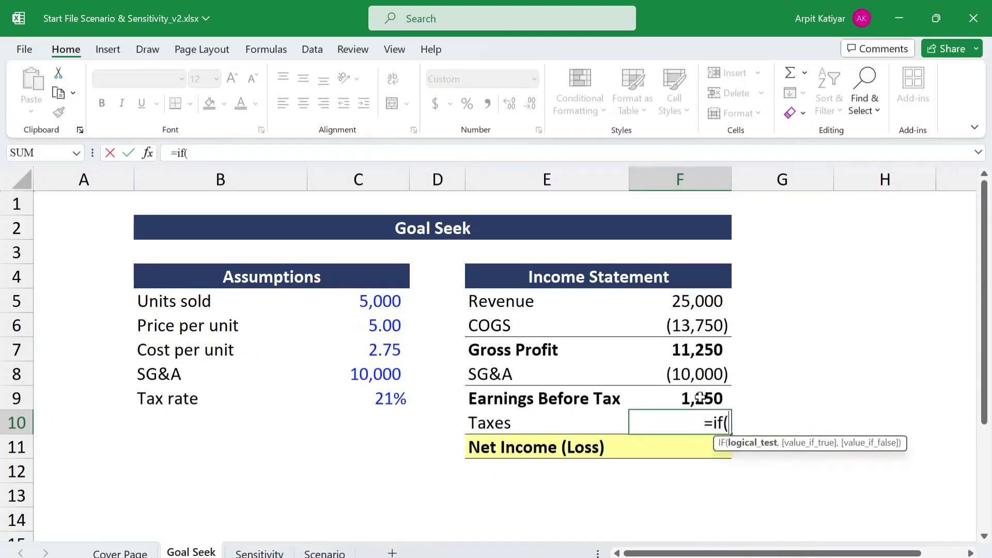
left_click(699, 397)
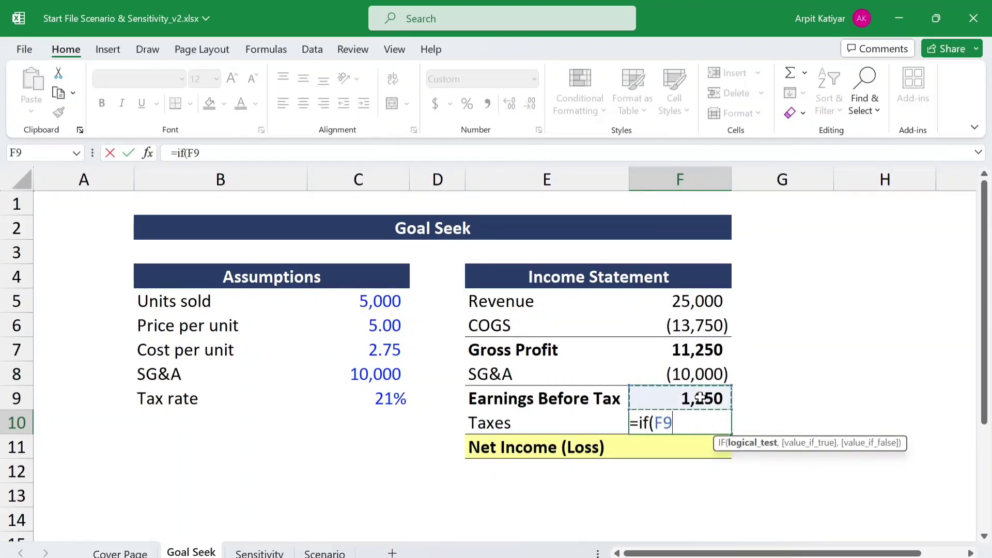
type("<")
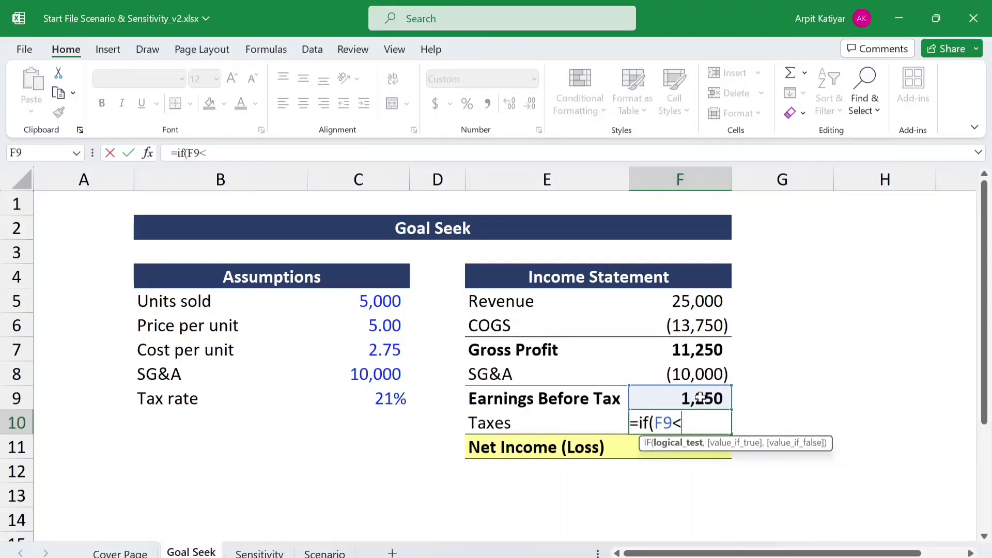
type("0<\"\"")
key("Return")
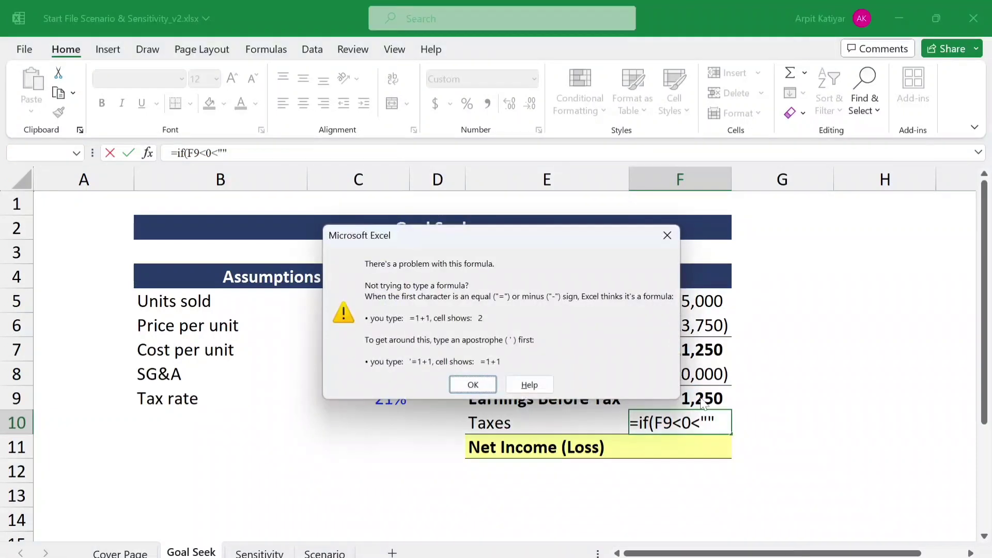
left_click(667, 235)
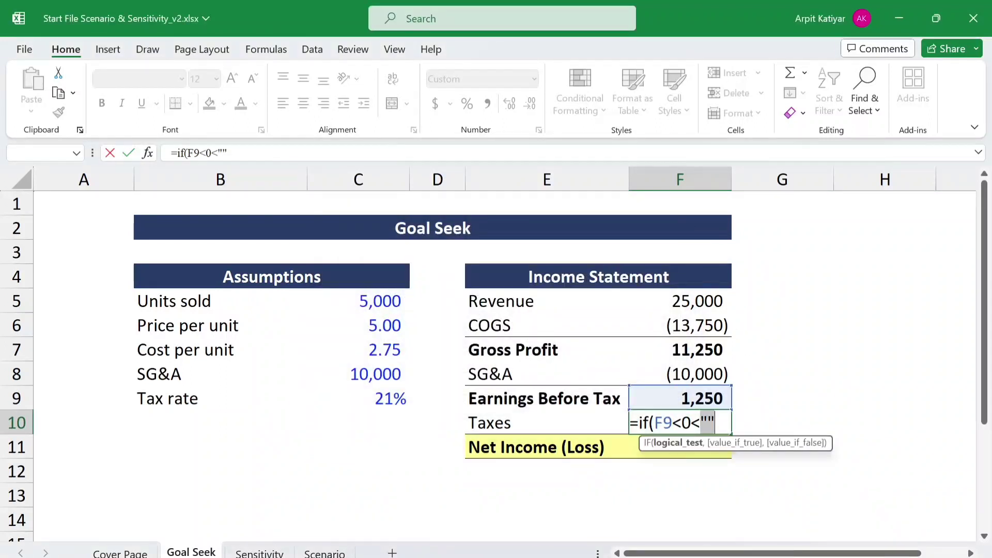
- Complete the Taxes formula in F10 as =IF(F9<0<"0",F9*-C9)
key("Right")
type("0\"")
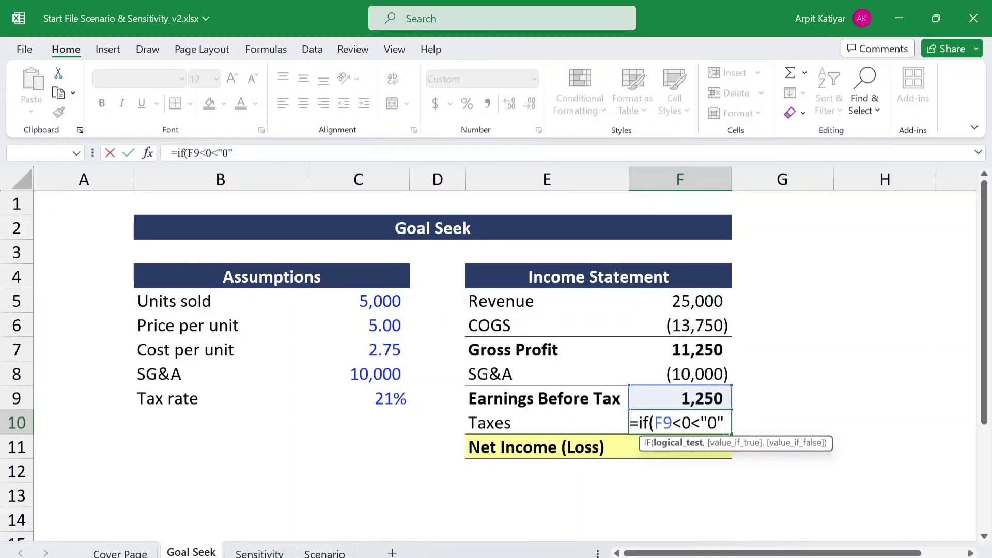
type(",")
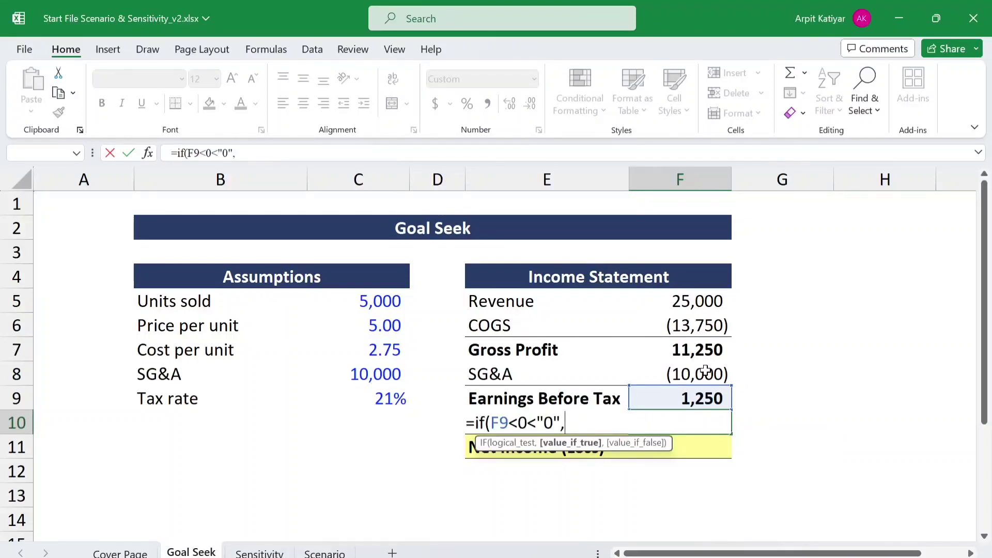
left_click(698, 400)
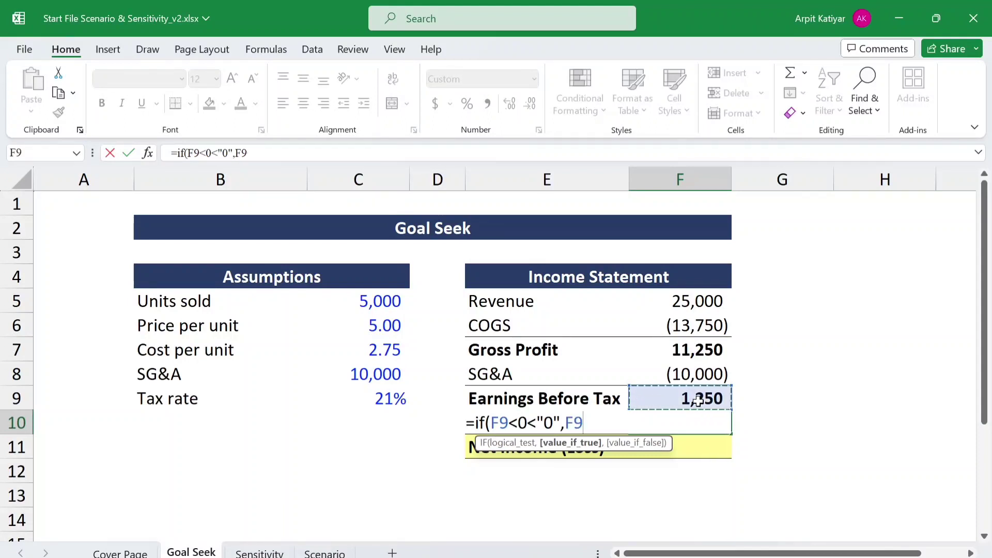
type("*-")
left_click(400, 395)
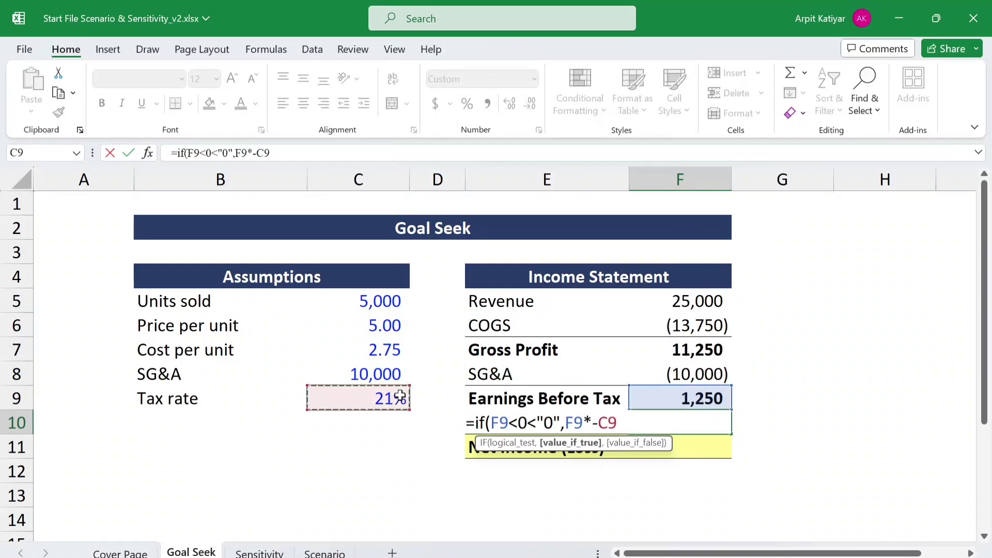
key("Return")
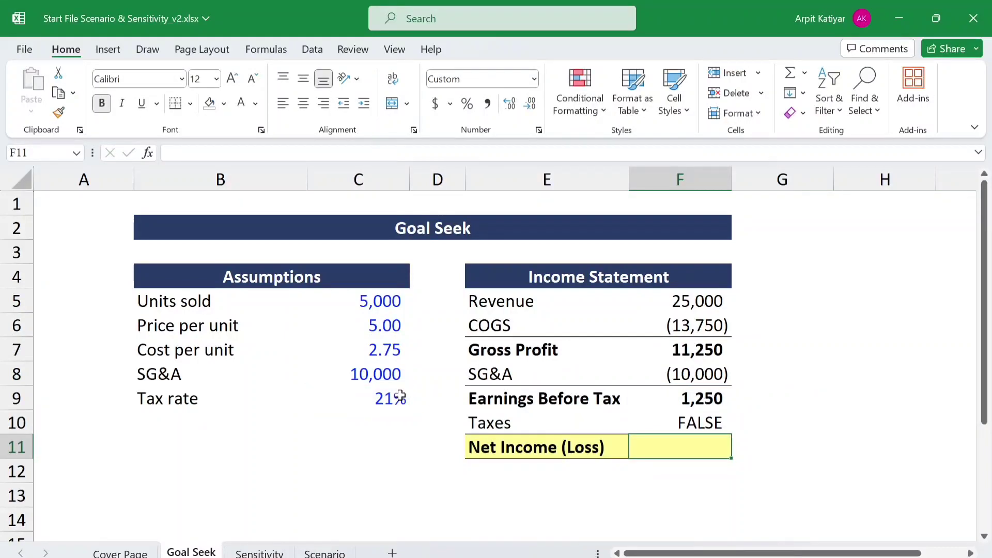
- Correct the Taxes formula in F10 to =IF(F9<0,"0",F9*-C9)
left_click(696, 425)
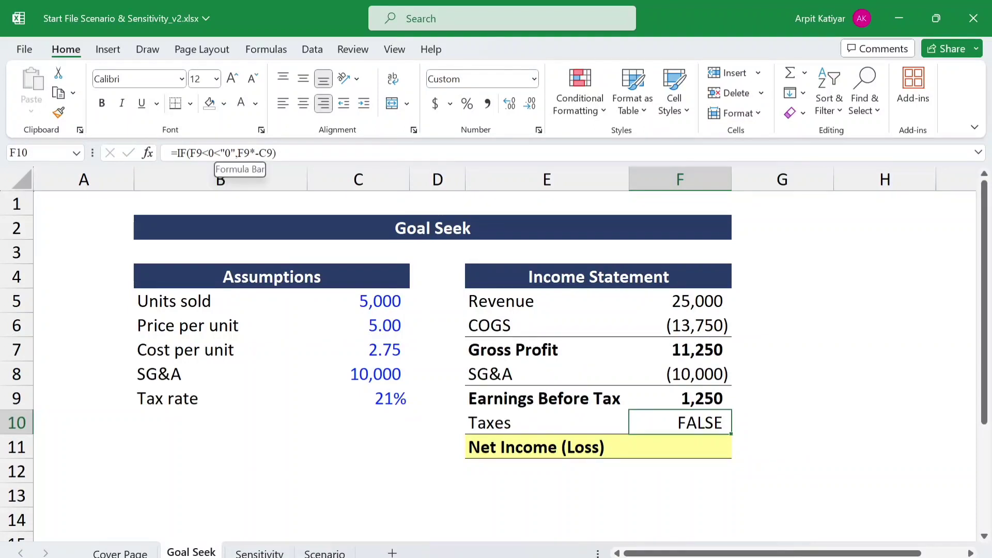
left_click(221, 152)
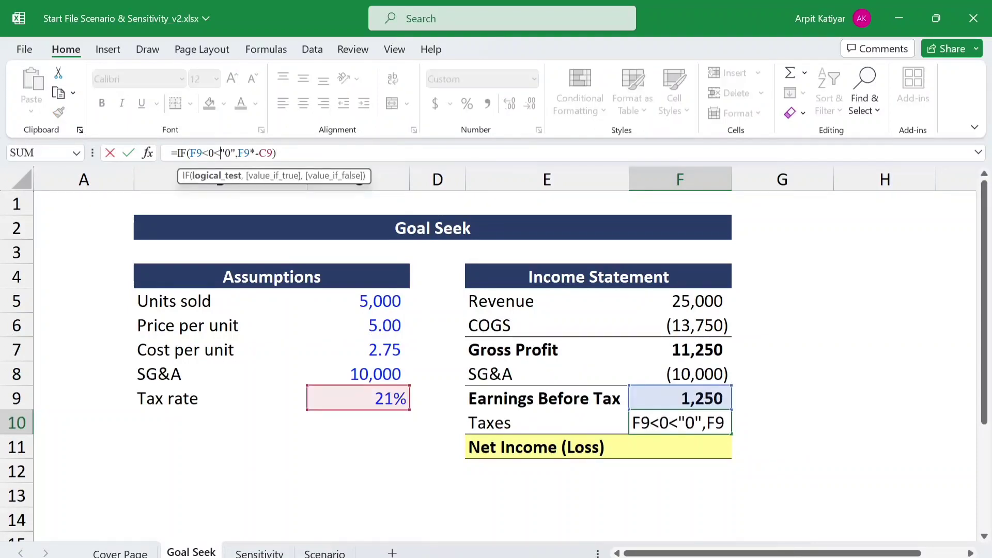
key("BackSpace")
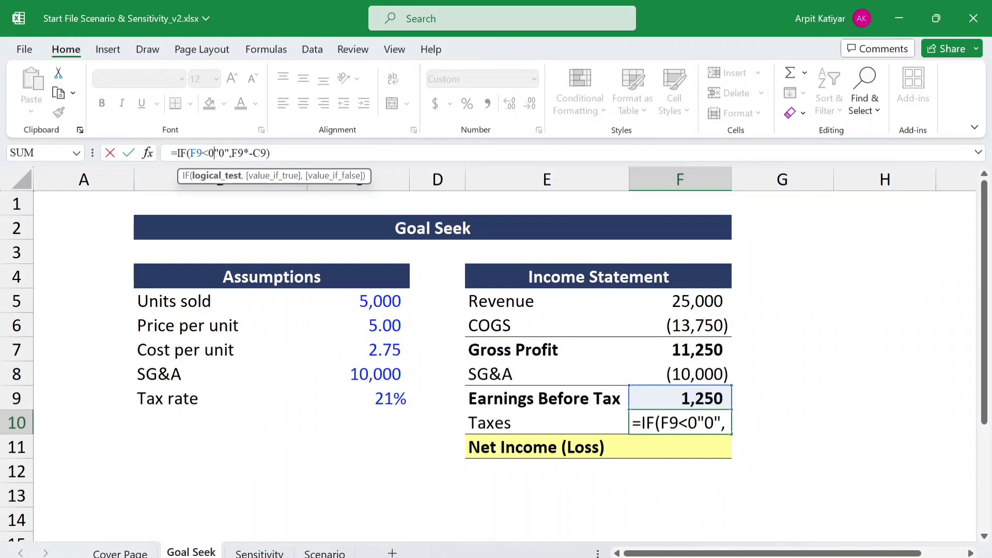
type(",")
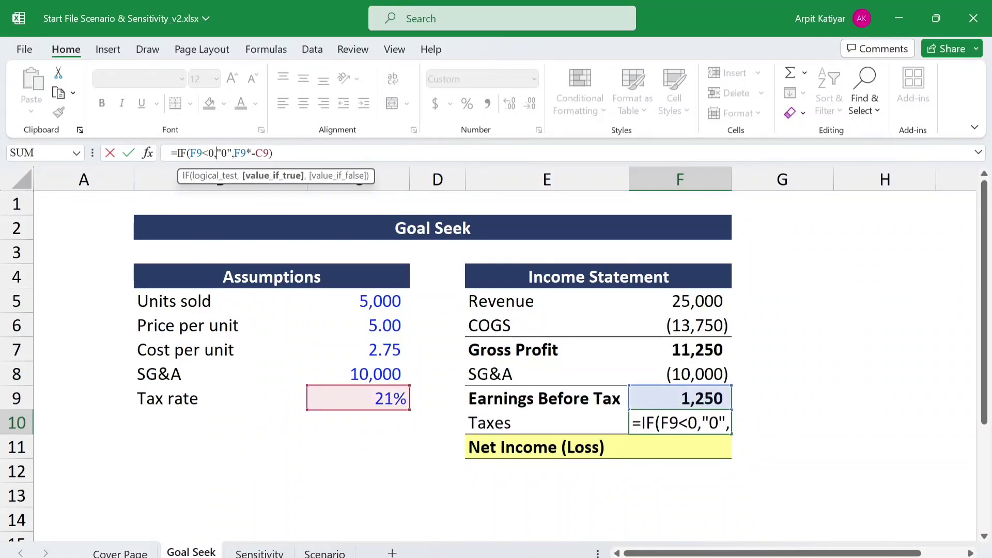
key("Return")
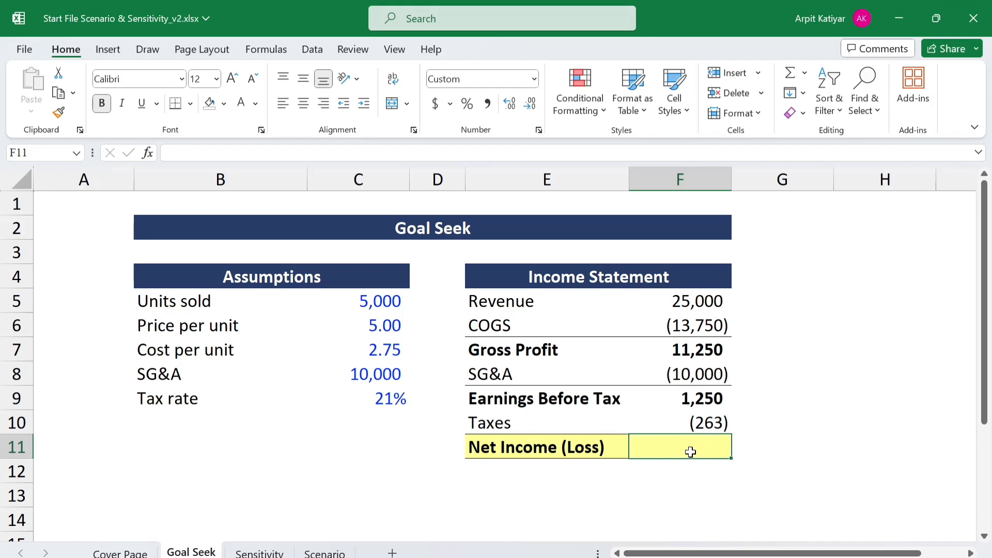
- Calculate Net Income (Loss) in F11 by summing Earnings Before Tax and Taxes with =SUM(F9:F10)
type("=")
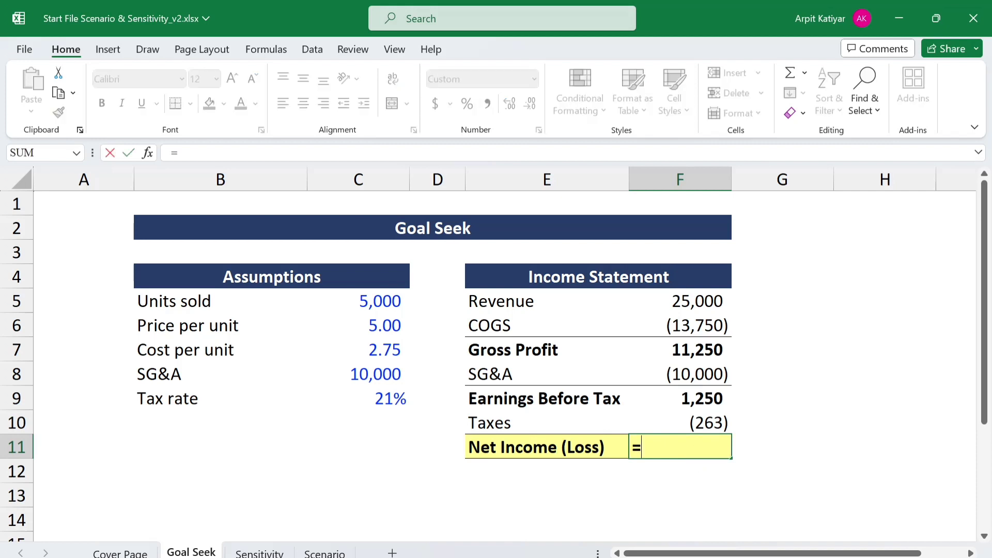
type("su")
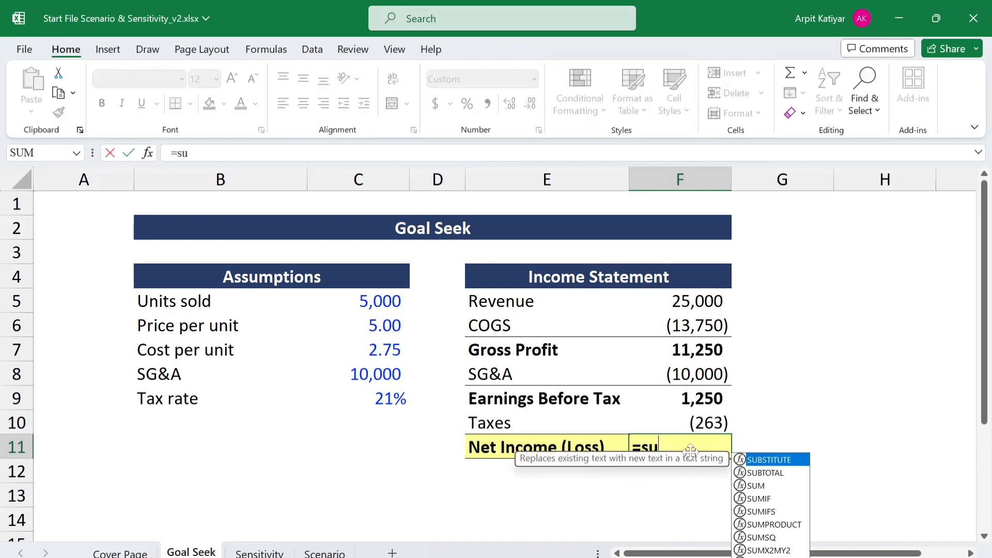
type("m(")
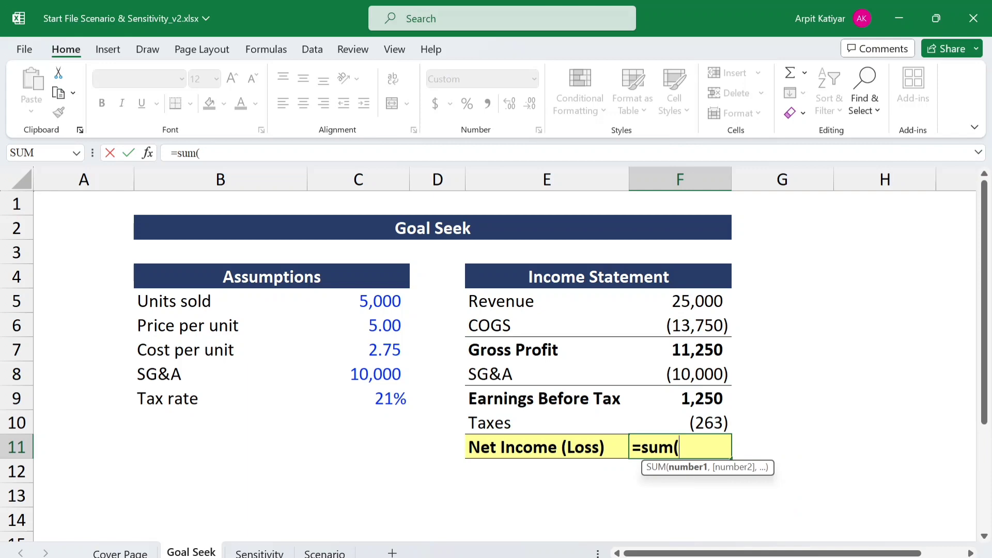
left_click(694, 391)
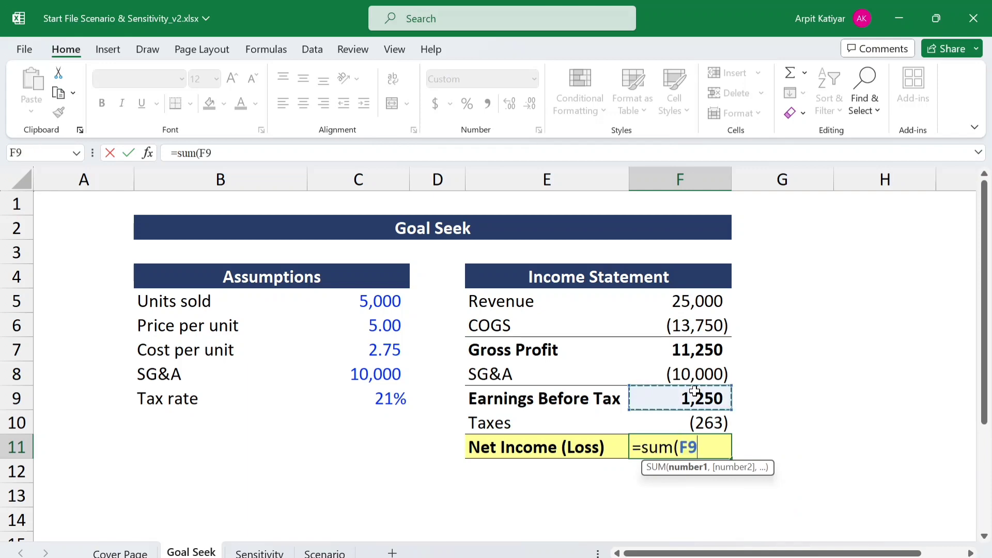
key("shift+Down")
key("Return")
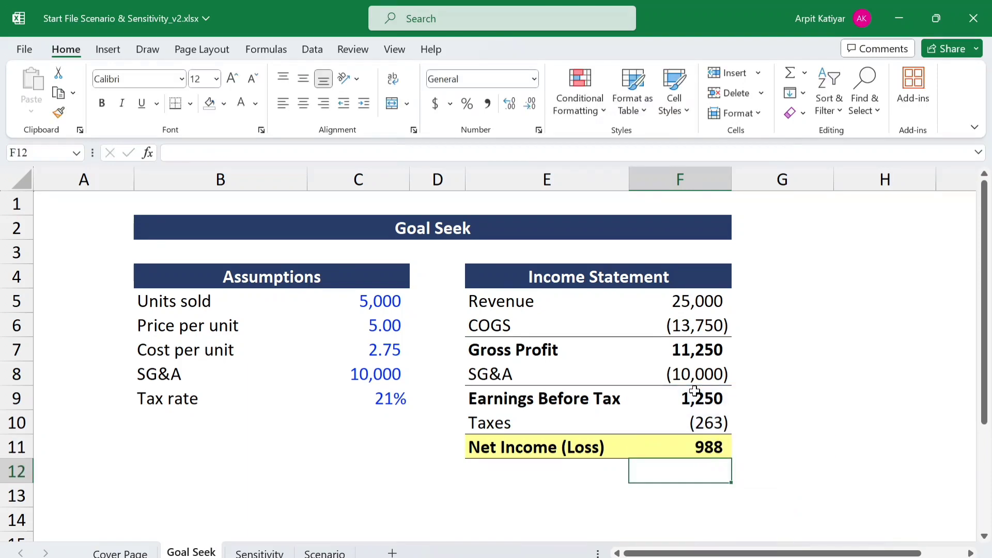
- Merge cells B12:C12 across and enter the heading Constraints in the merged cell
left_click(185, 466)
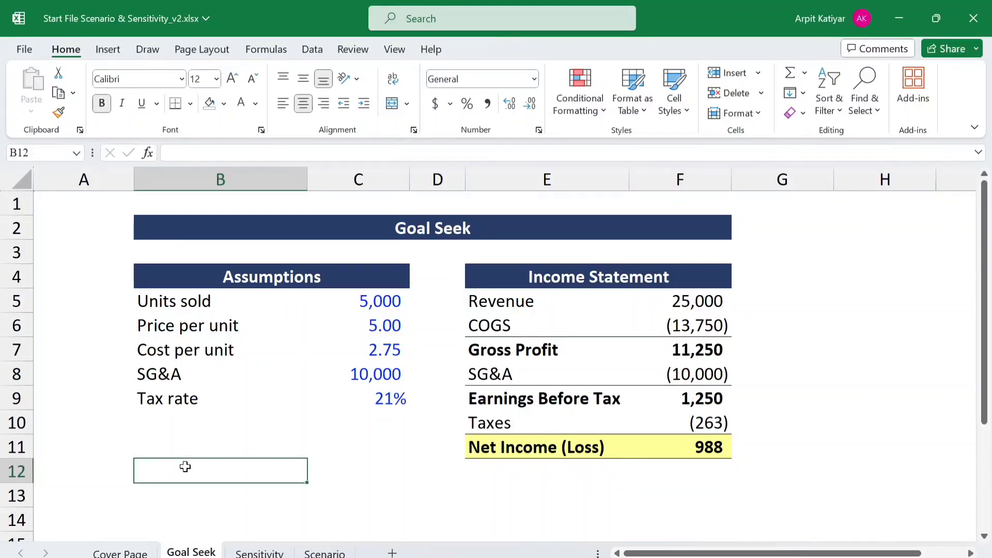
key("shift+Right")
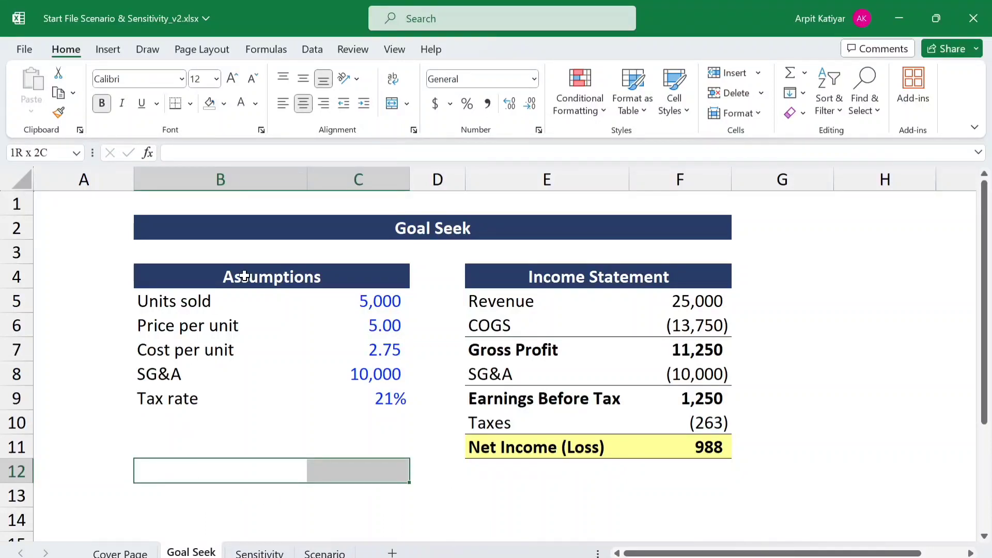
left_click(406, 104)
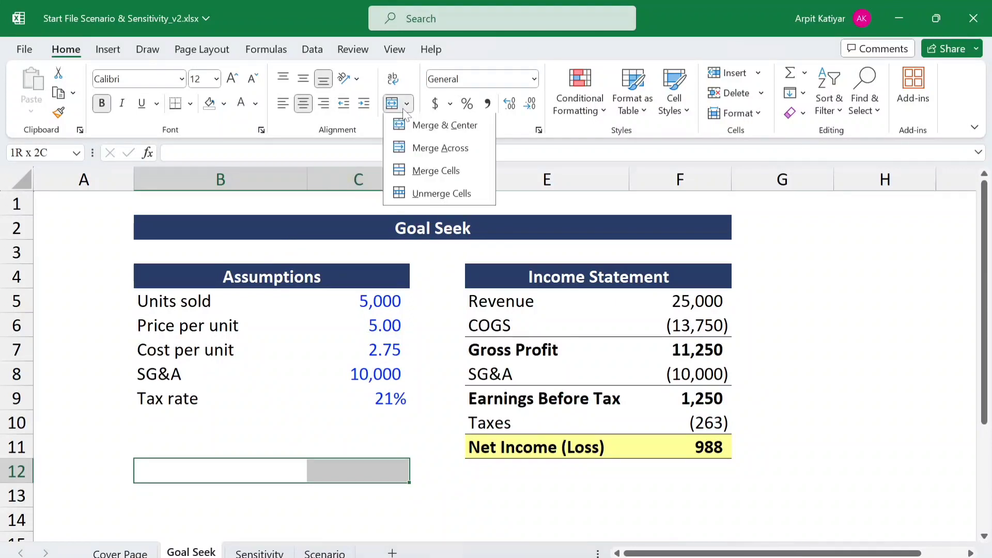
left_click(414, 150)
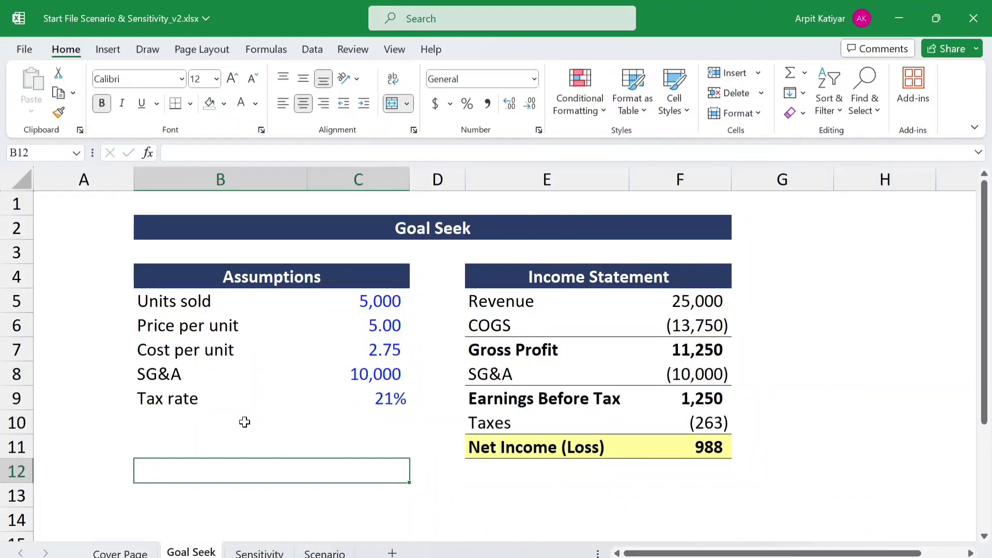
type("Co")
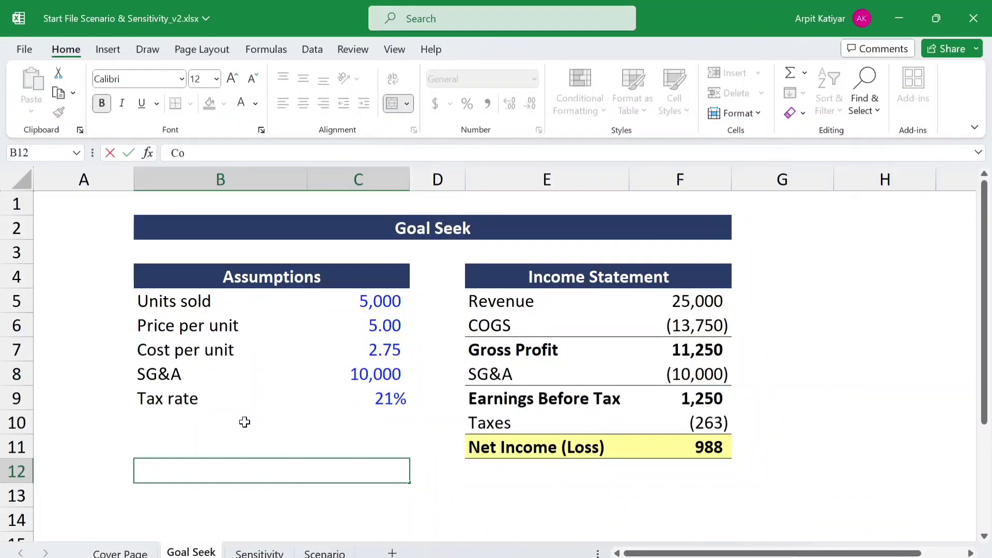
type("n")
type("st")
type("re")
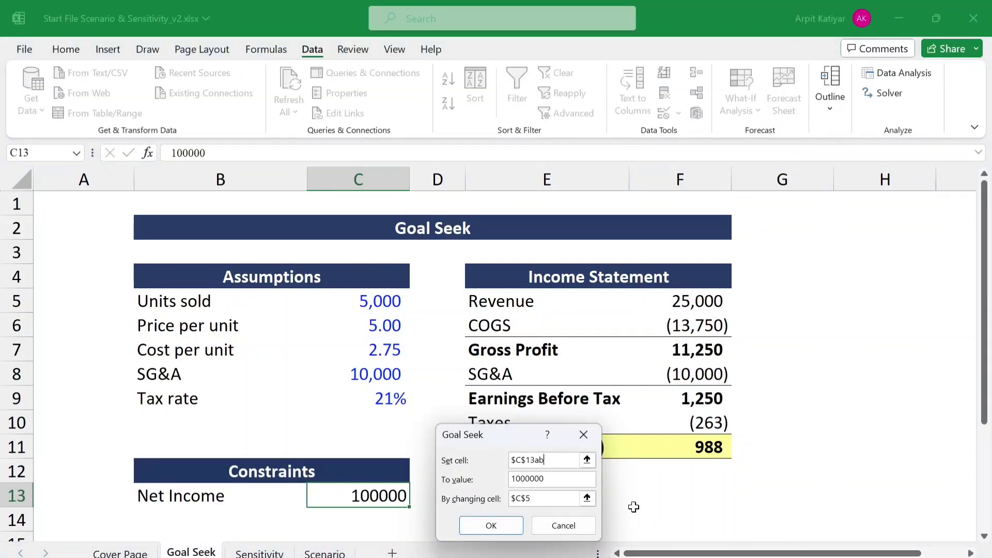
- Change the Goal Seek set cell to $F$11, run it to reach 1000000 by changing $C$5, and accept the solution
left_click(587, 459)
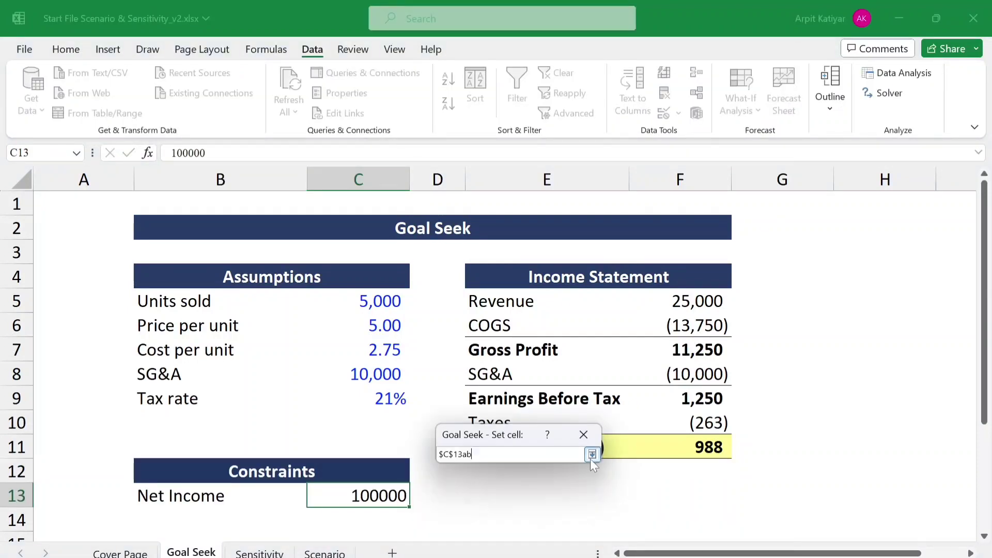
left_click(689, 447)
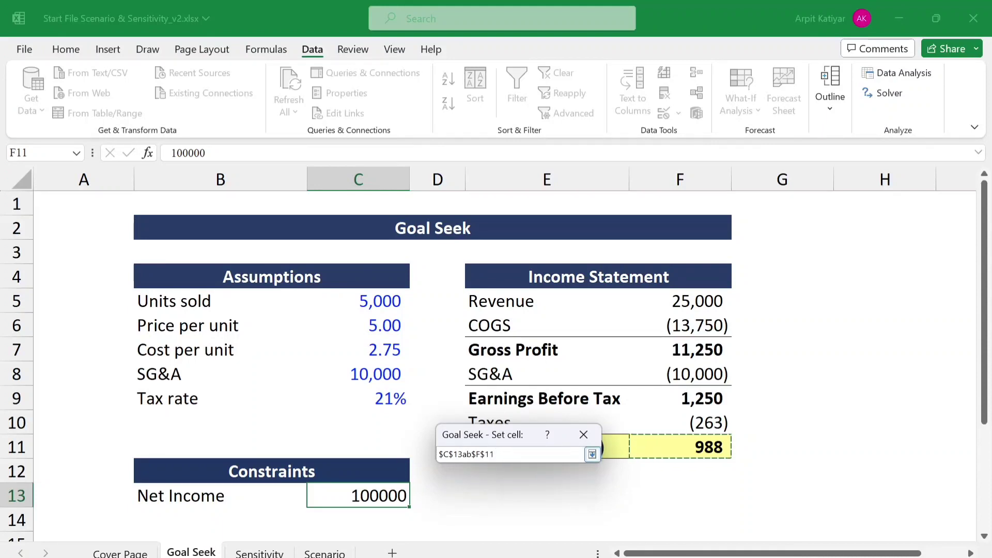
left_click(592, 455)
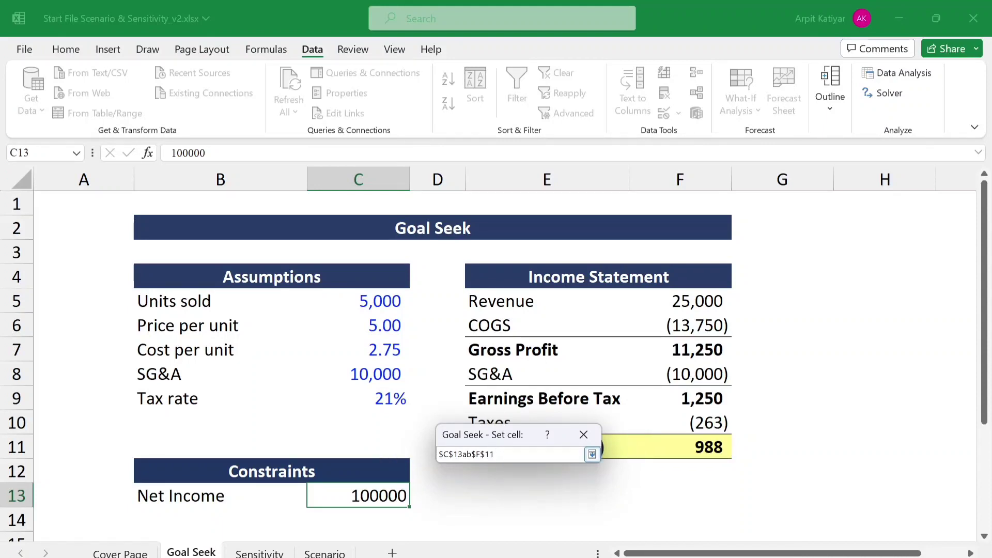
key("BackSpace")
key("BackSpace")
key("BackSpace")
key("BackSpace")
key("BackSpace")
key("BackSpace")
key("BackSpace")
key("BackSpace")
key("BackSpace")
key("BackSpace")
key("BackSpace")
key("BackSpace")
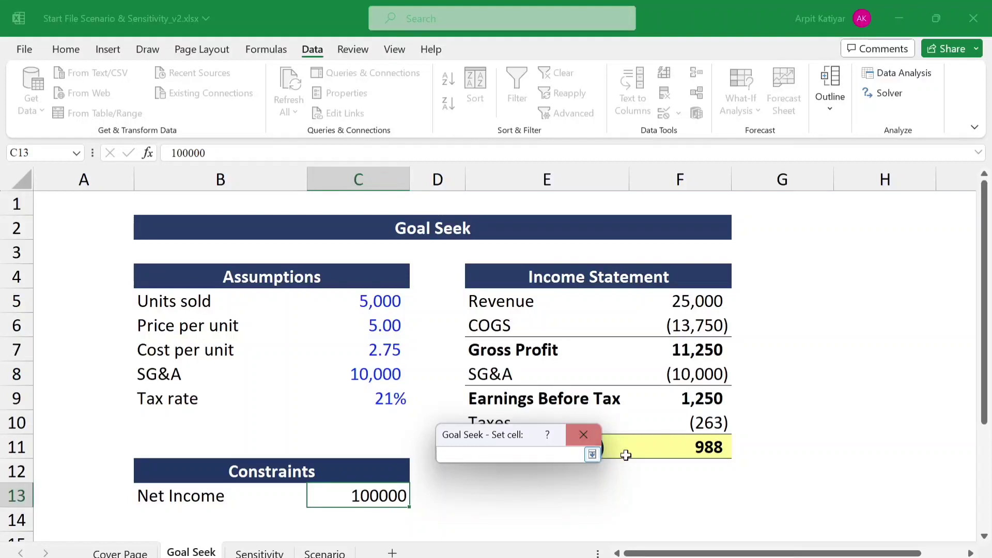
left_click(628, 453)
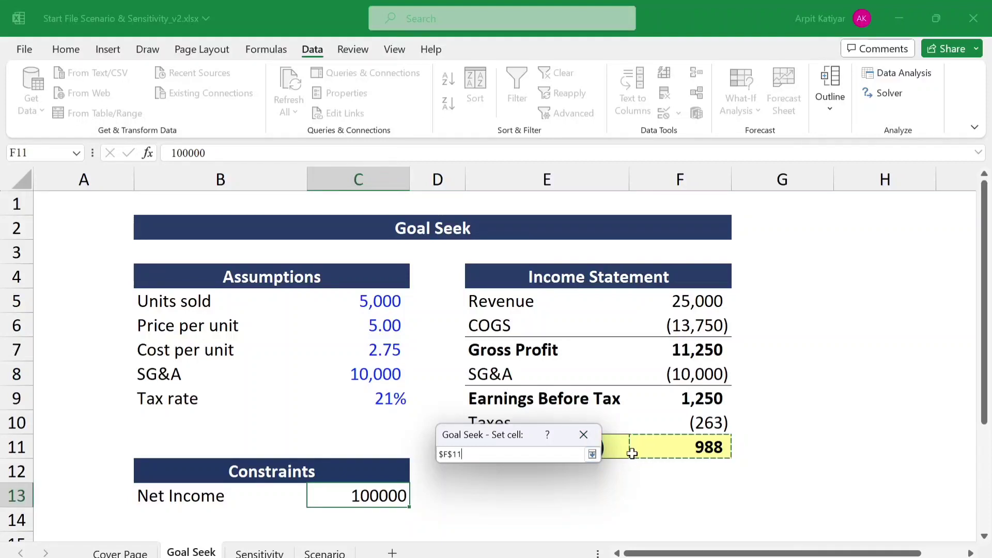
left_click(592, 455)
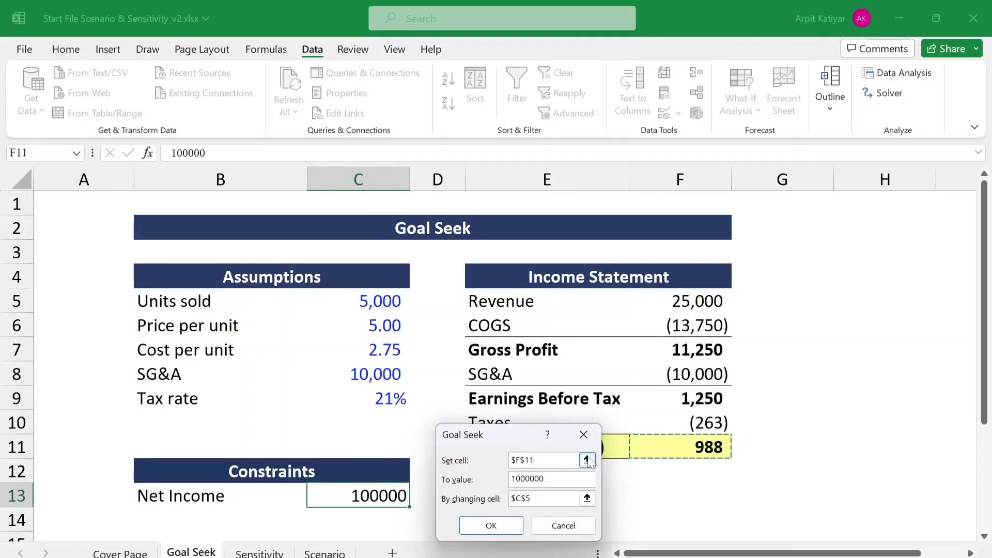
left_click(493, 524)
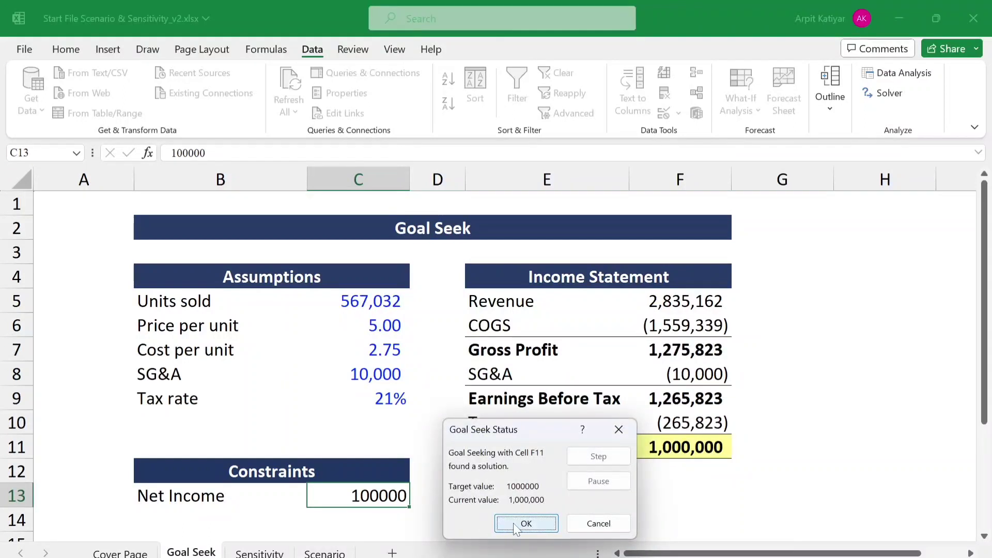
left_click(525, 524)
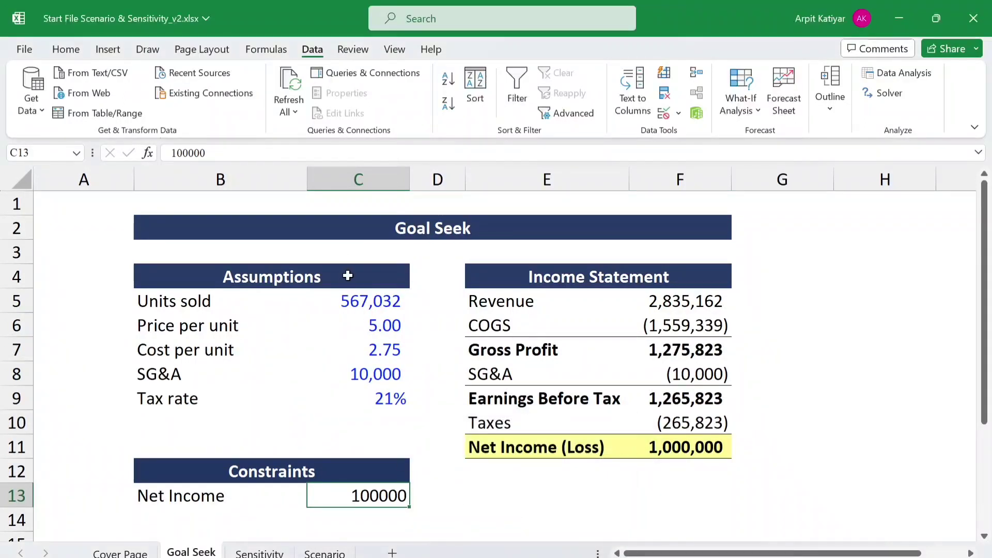
- Set Units sold in C5 to 50000
left_click(365, 299)
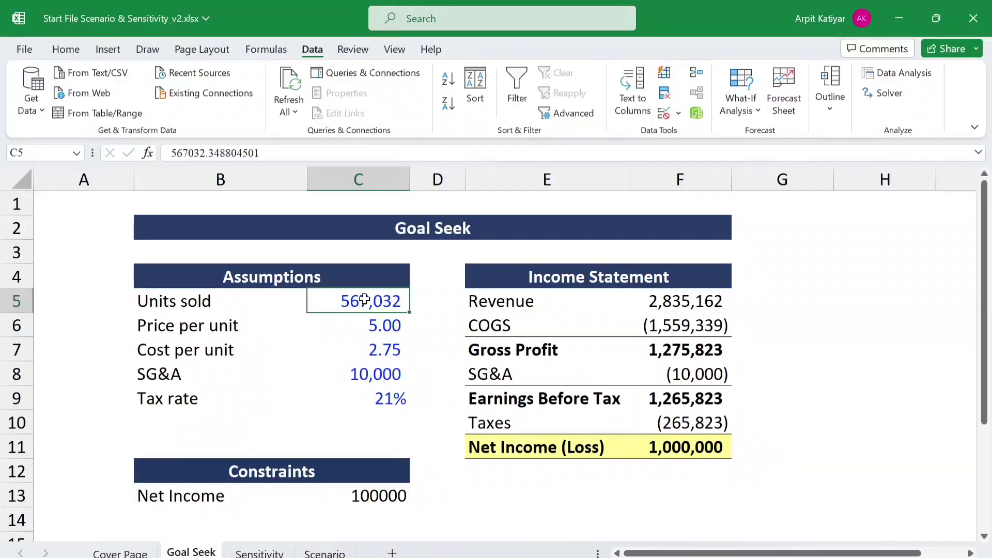
type("5")
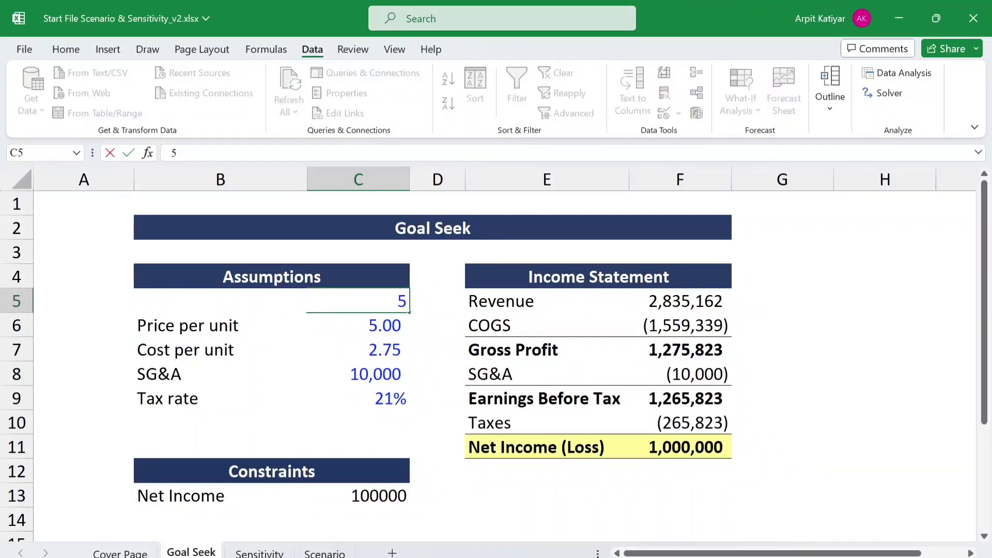
type("0000")
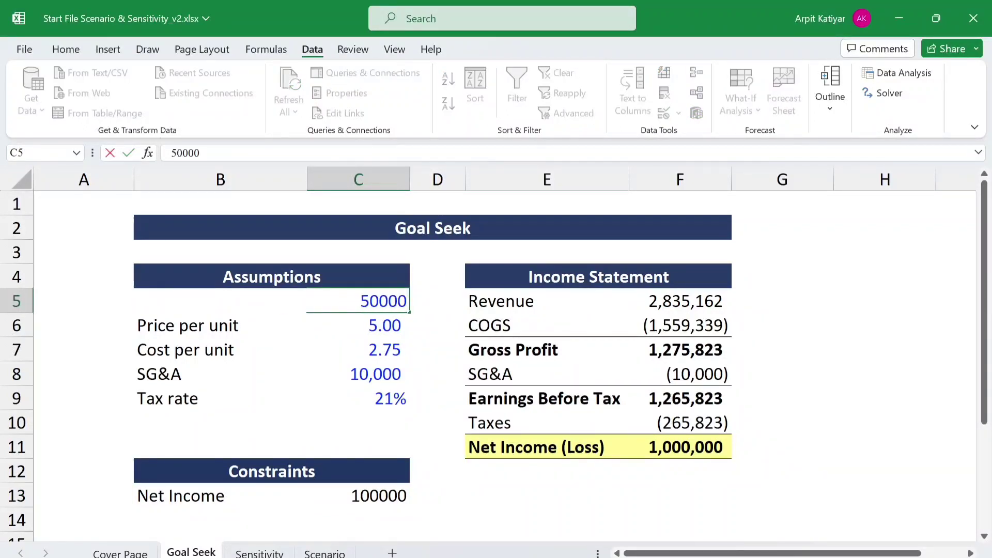
key("Return")
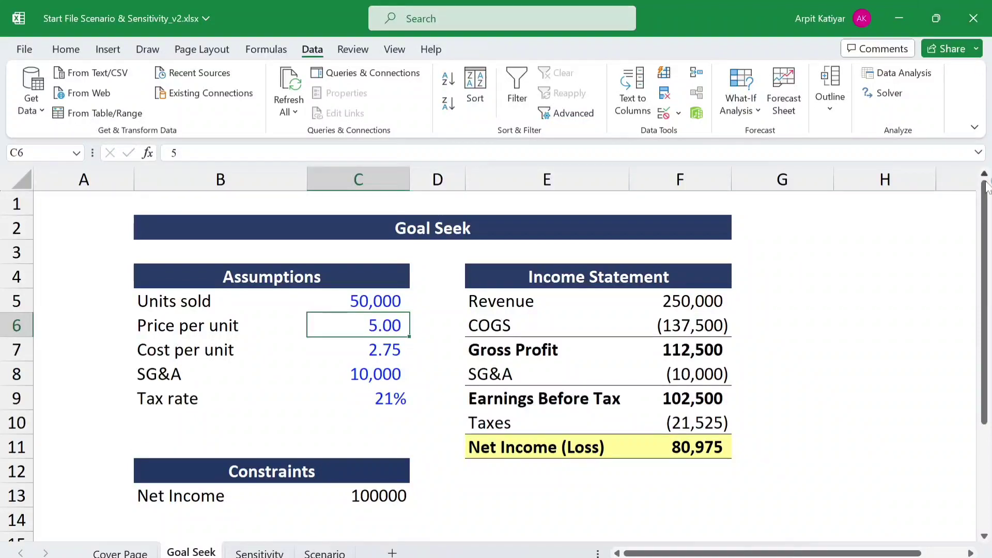
- Add a Unit Sold constraint below Net Income, with the label in B14 and the value 25000 in C14
left_click_drag(986, 191, 986, 191)
left_click_drag(990, 296, 990, 303)
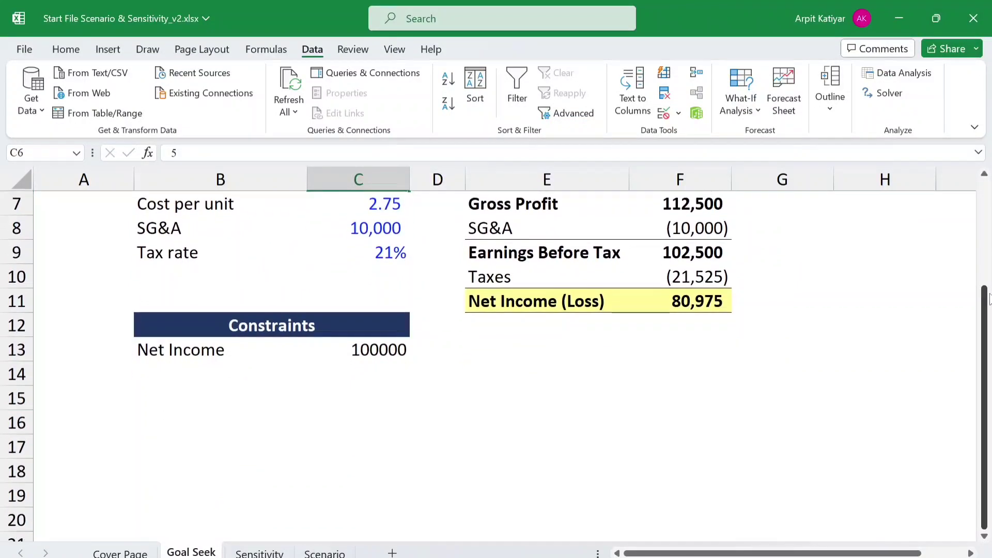
double_click(221, 374)
type("U")
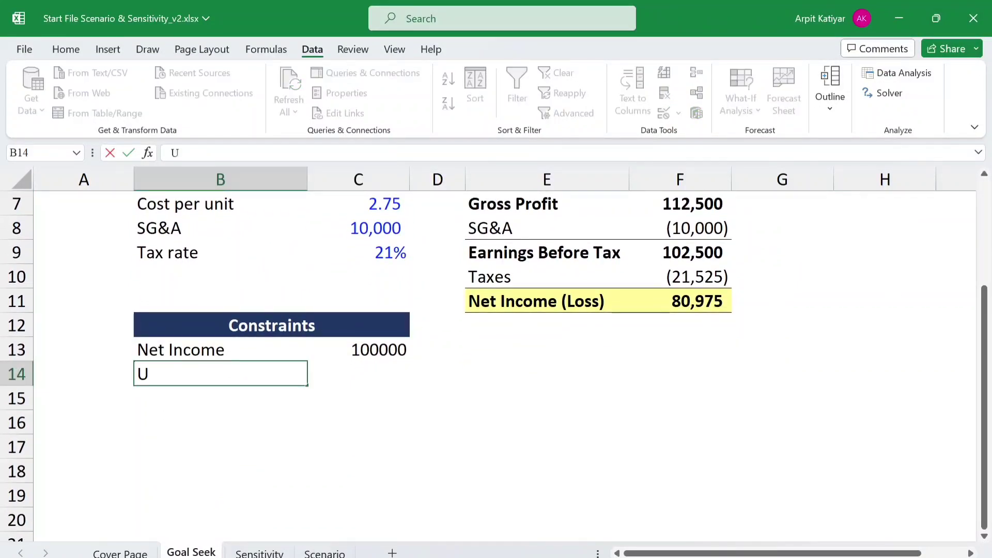
type("nit Sold")
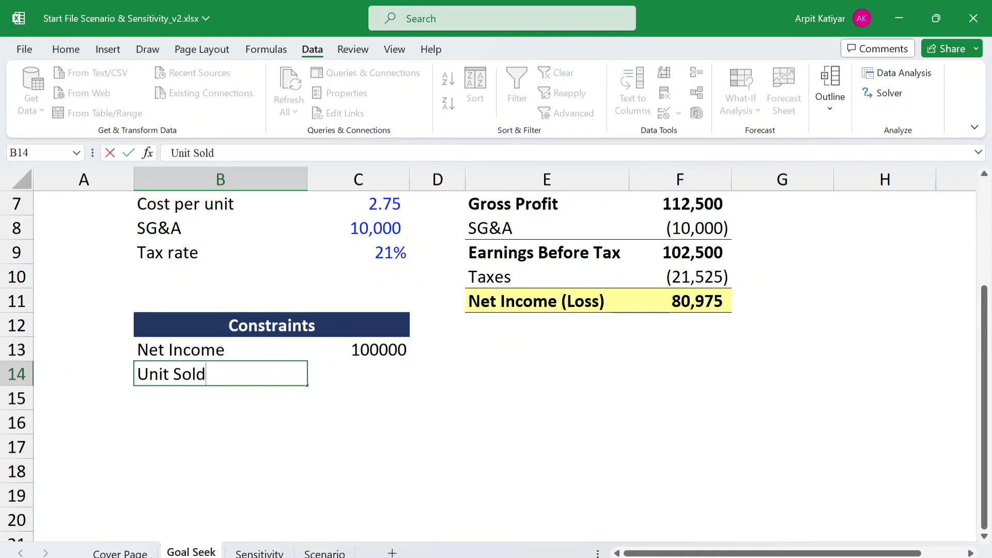
key("Tab")
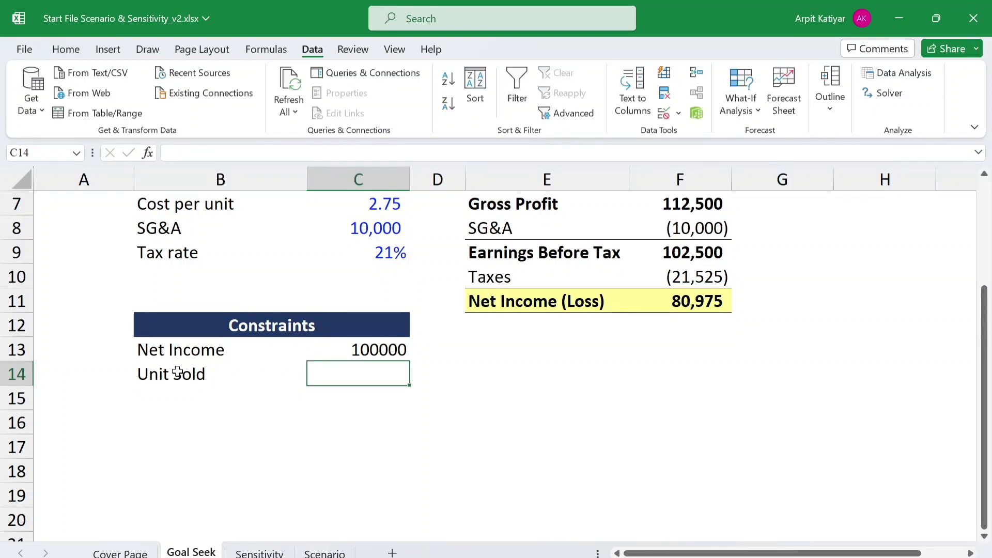
type("25000")
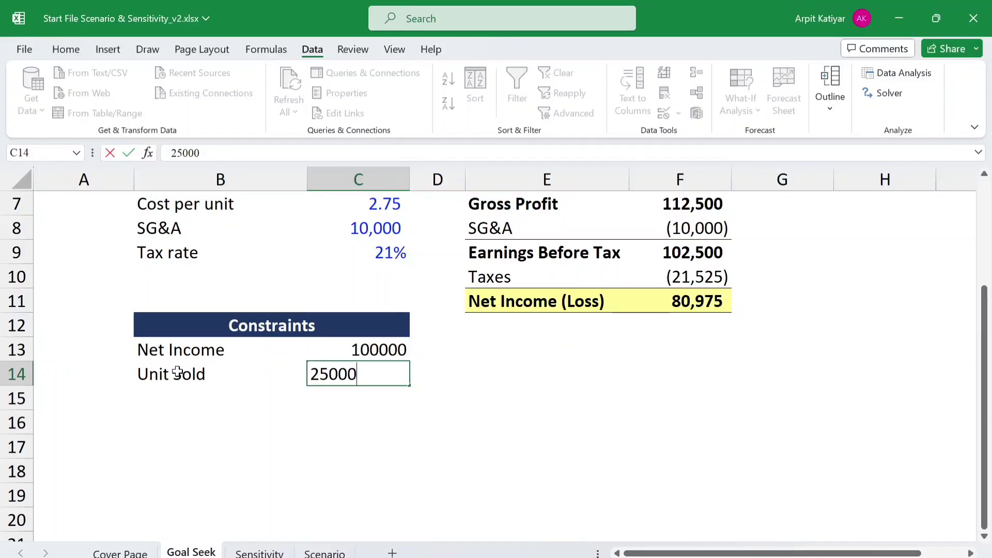
key("Down")
- Add a Price constraint below Unit Sold, with the label in B15 and the value 9.99 in C15
key("Left")
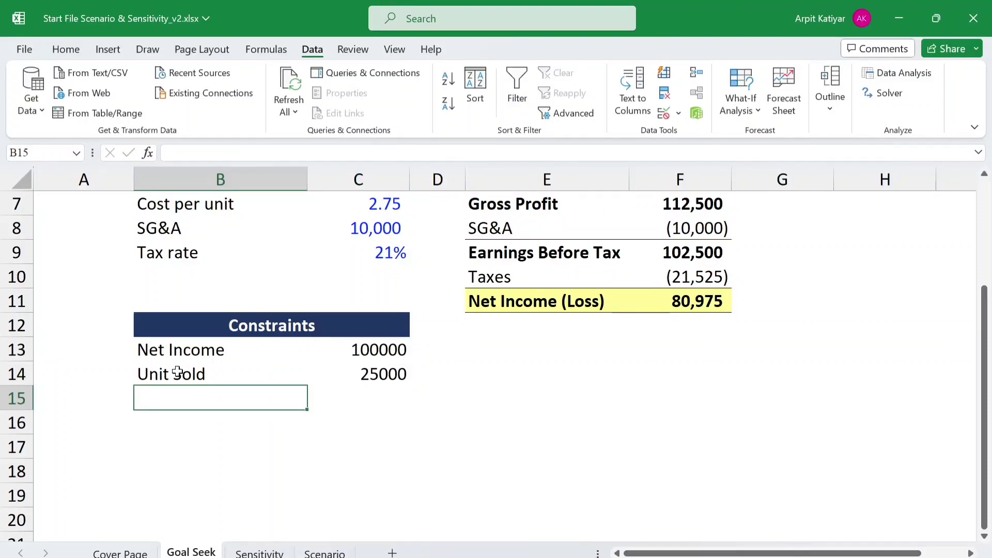
type("Pri")
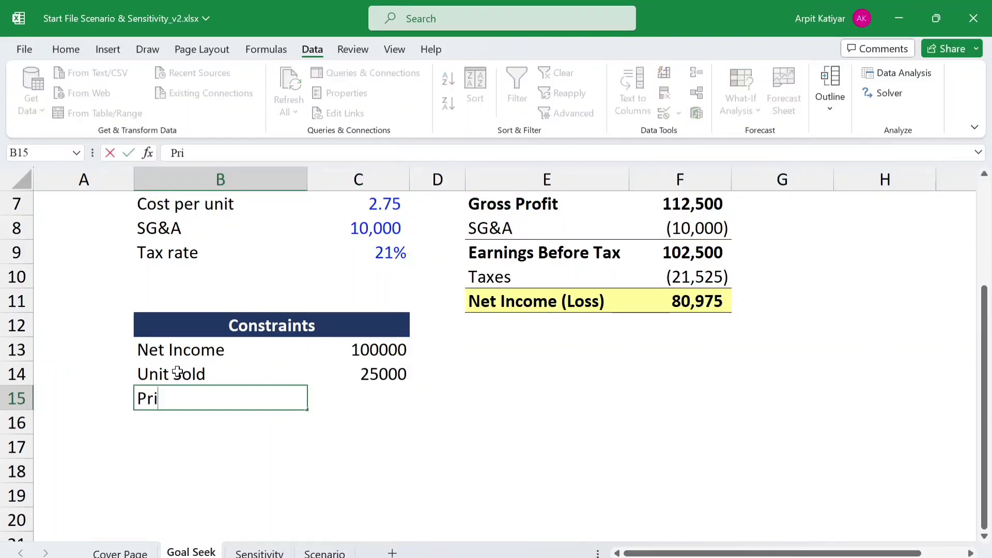
type("ce")
key("Right")
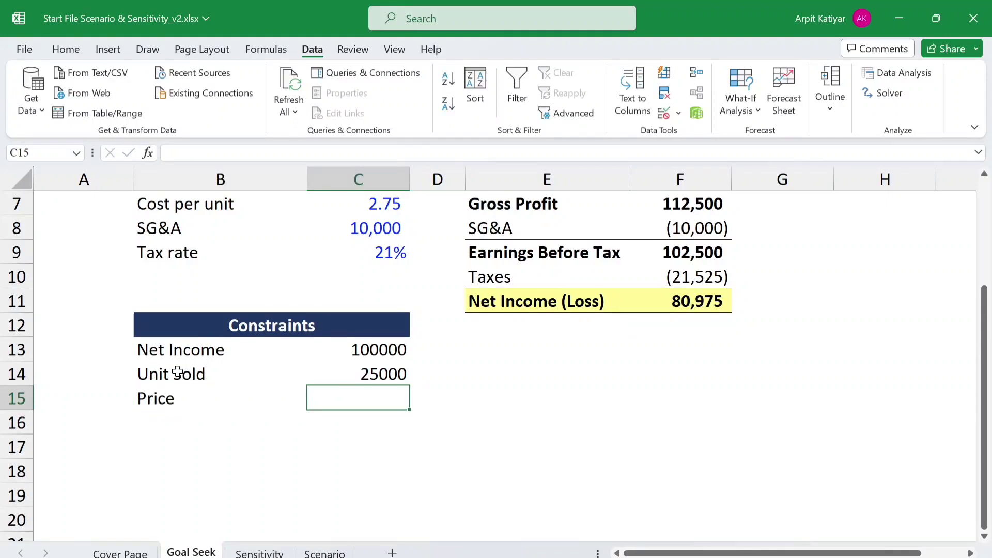
type("9.99")
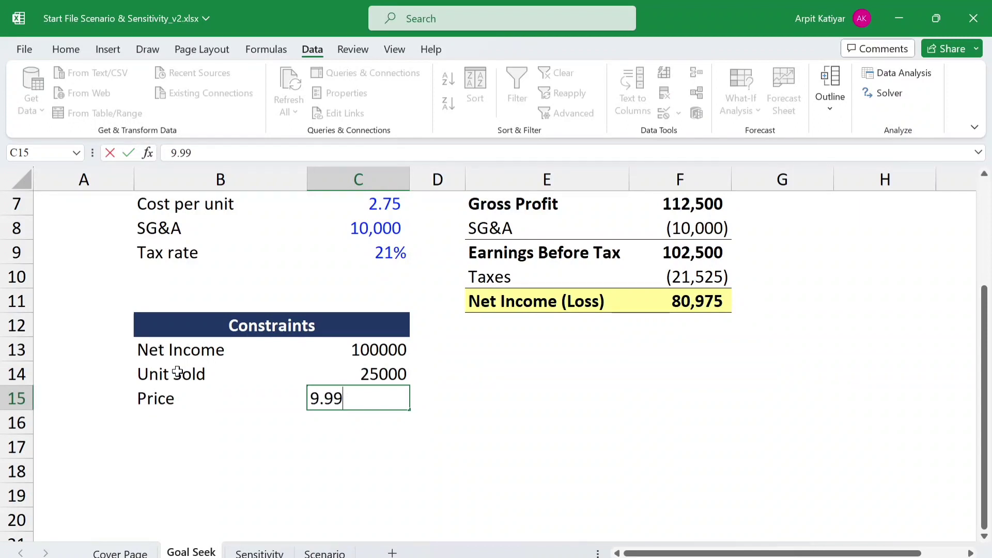
key("Return")
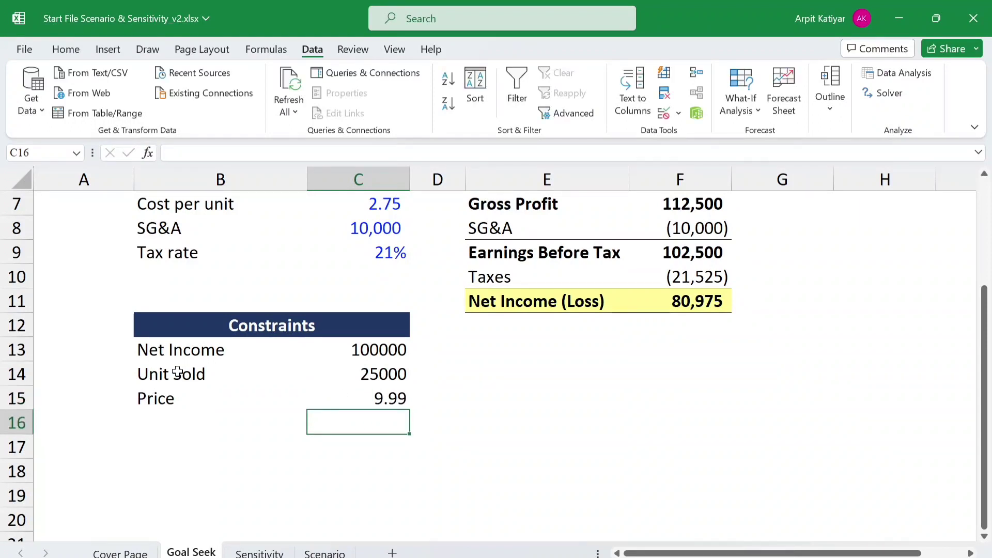
- Open Solver, choose Value Of as the target type, and set the objective to the Net Income cell $F$11
left_click(887, 104)
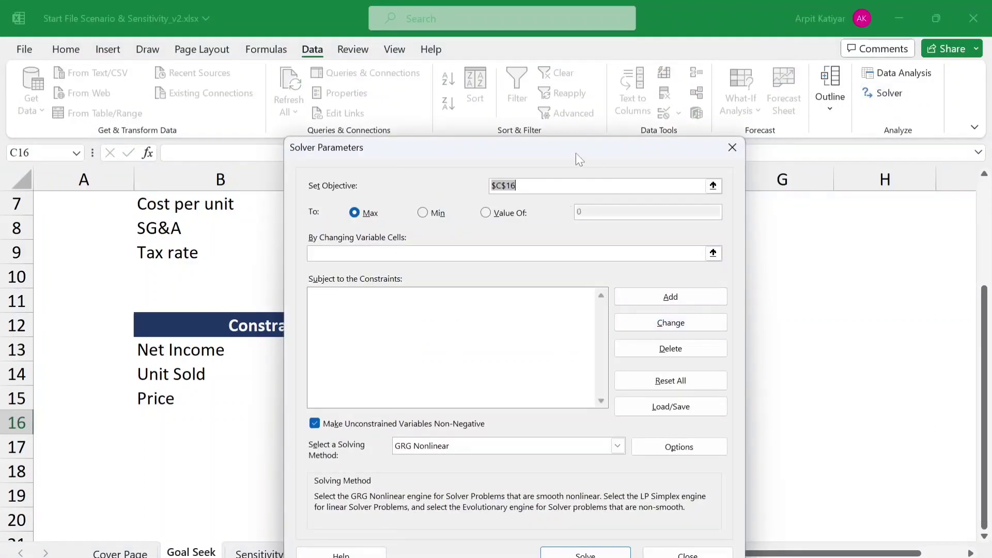
left_click(583, 211)
type("ab")
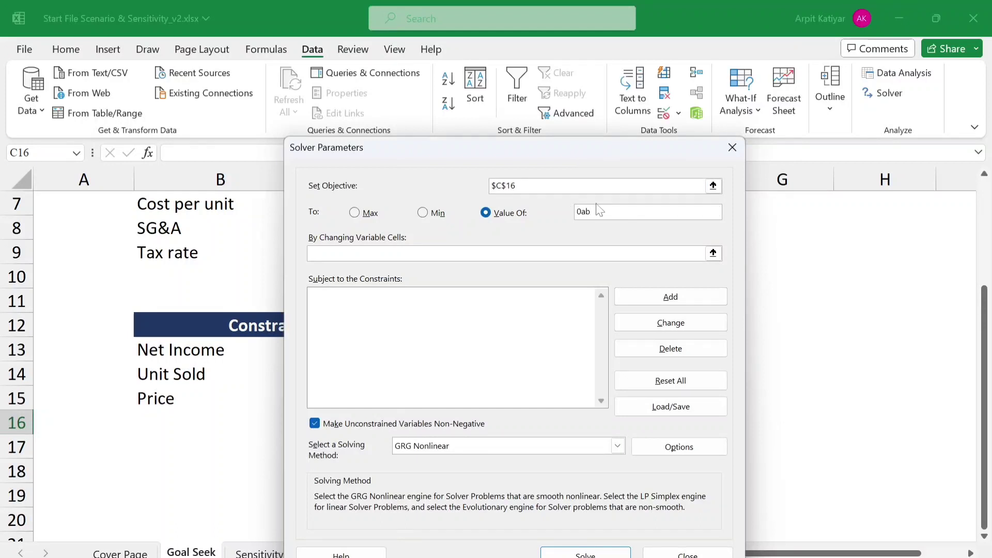
left_click(712, 185)
left_click(703, 301)
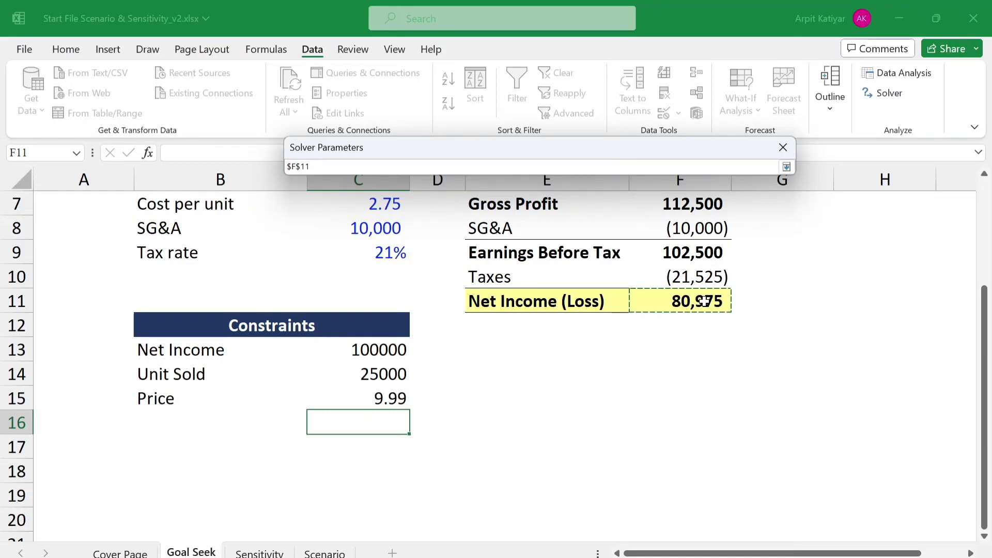
key("Return")
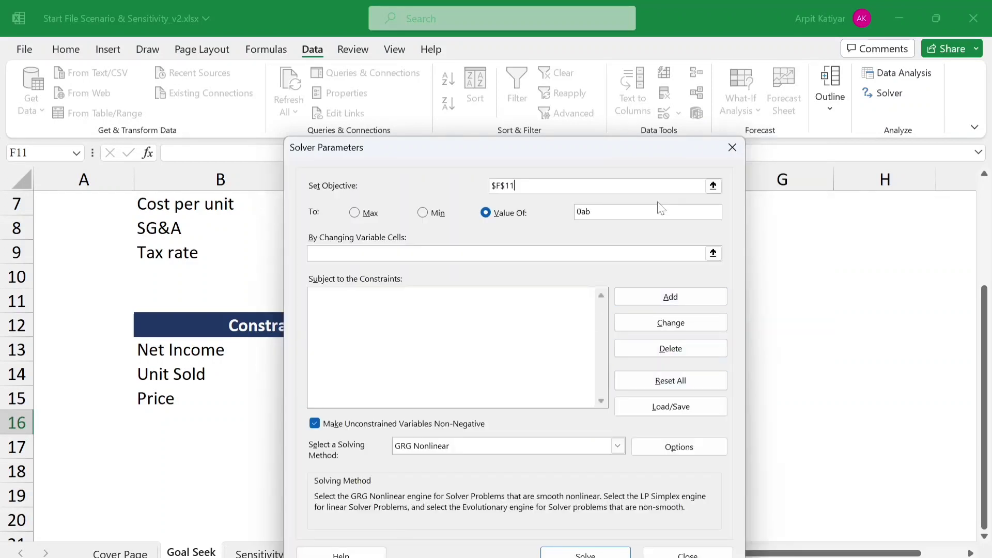
- Set the Solver objective's target value to 100000
left_click(646, 215)
key("BackSpace")
key("BackSpace")
key("BackSpace")
type("100000ab")
- Set Solver's changing variable cells to Units sold and Price per unit, $C$5:$C$6
left_click(713, 253)
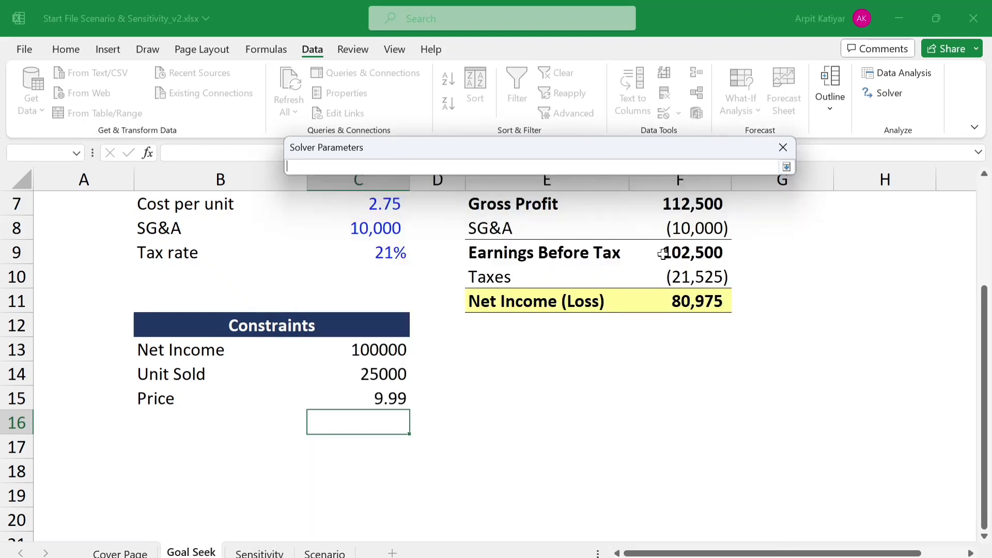
left_click_drag(986, 352, 967, 237)
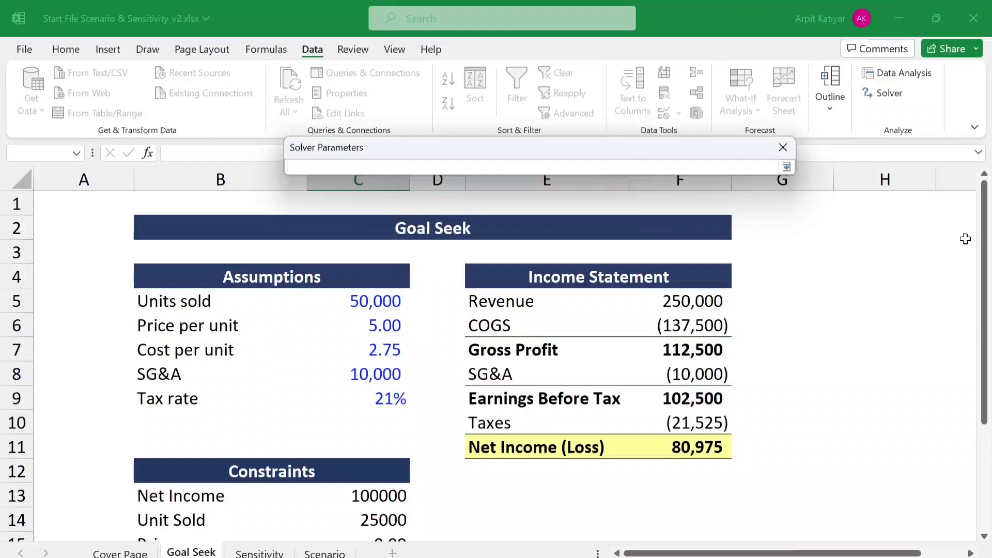
left_click(366, 303)
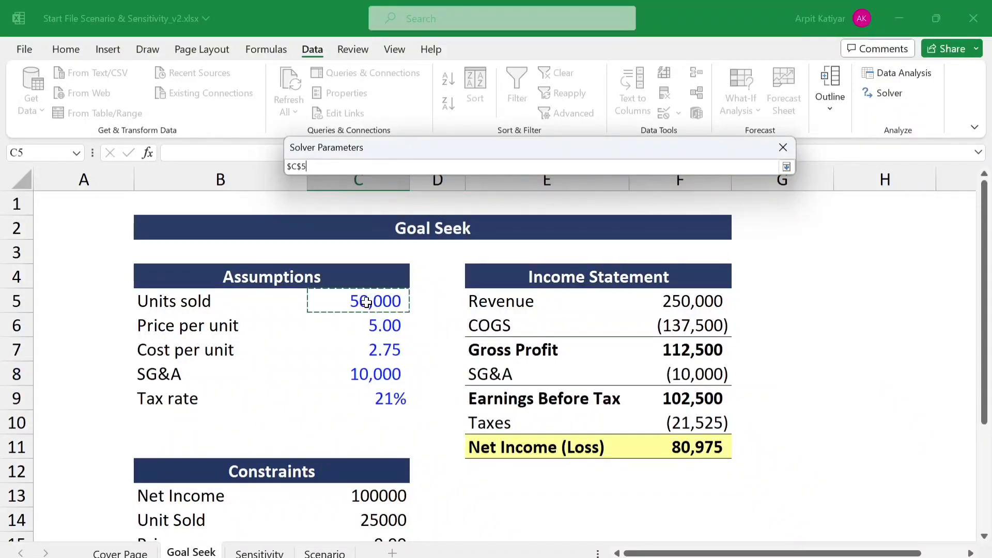
key("shift+Down")
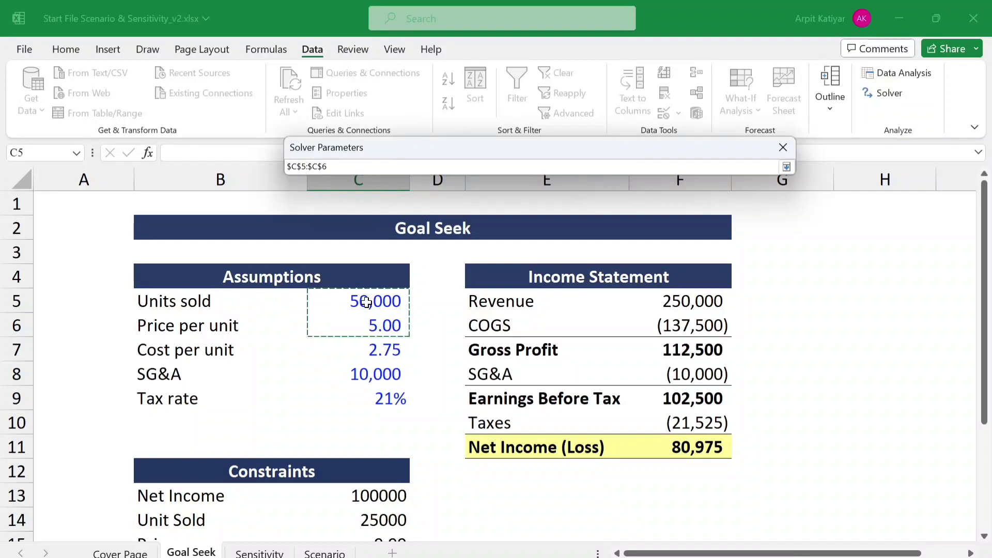
key("Return")
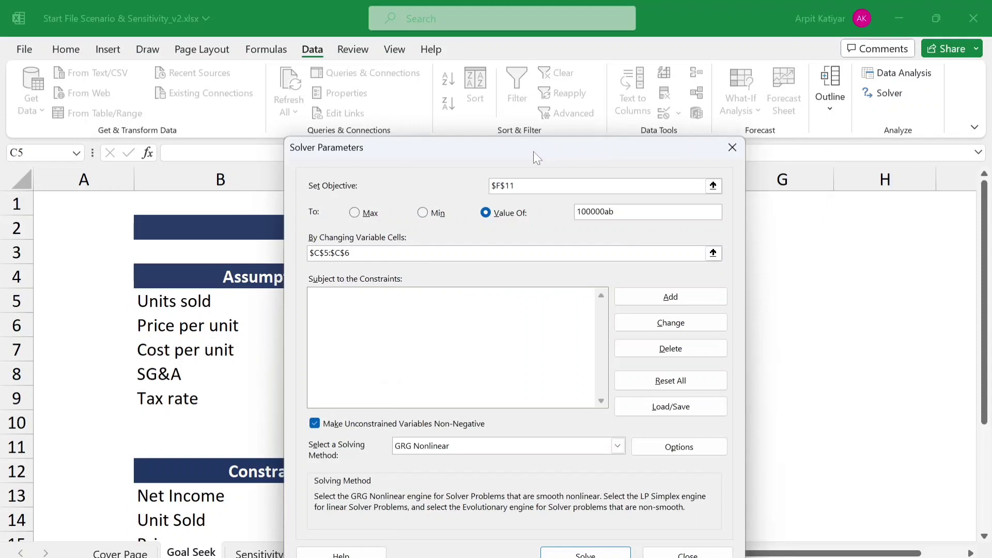
- Add a Solver constraint limiting Units sold to the Unit Sold constraint value, $C$5 <= $C$14
left_click_drag(533, 151, 697, 139)
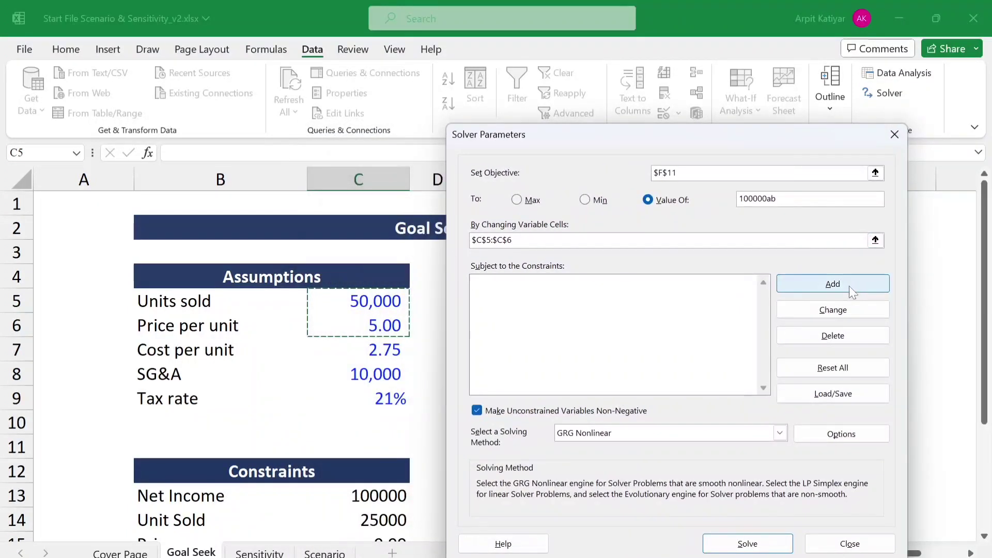
left_click(504, 288)
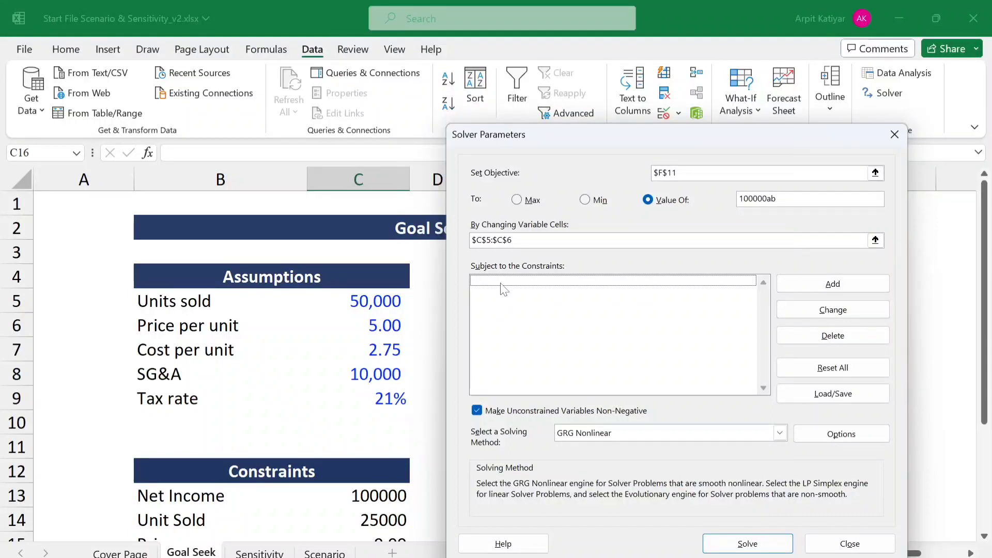
left_click(812, 284)
type("b")
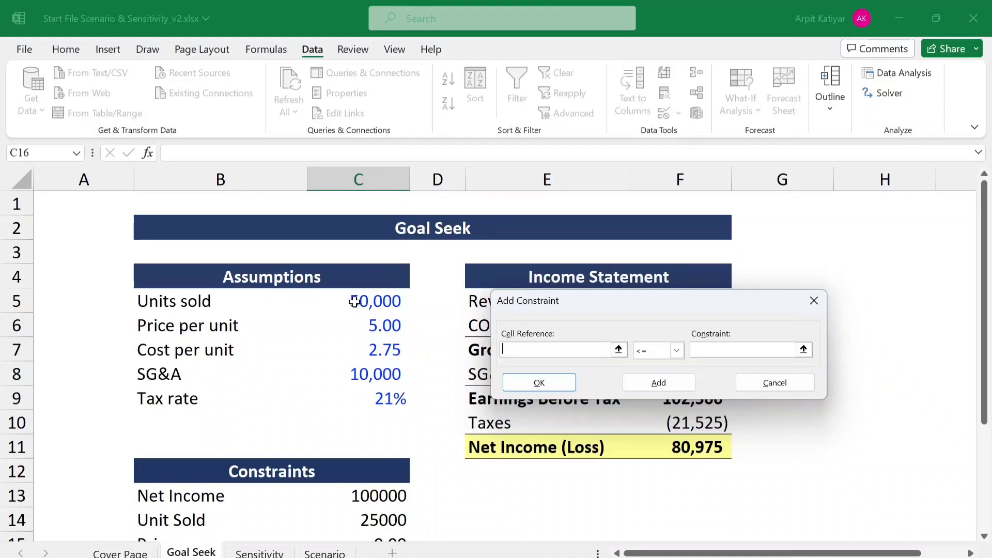
left_click(354, 301)
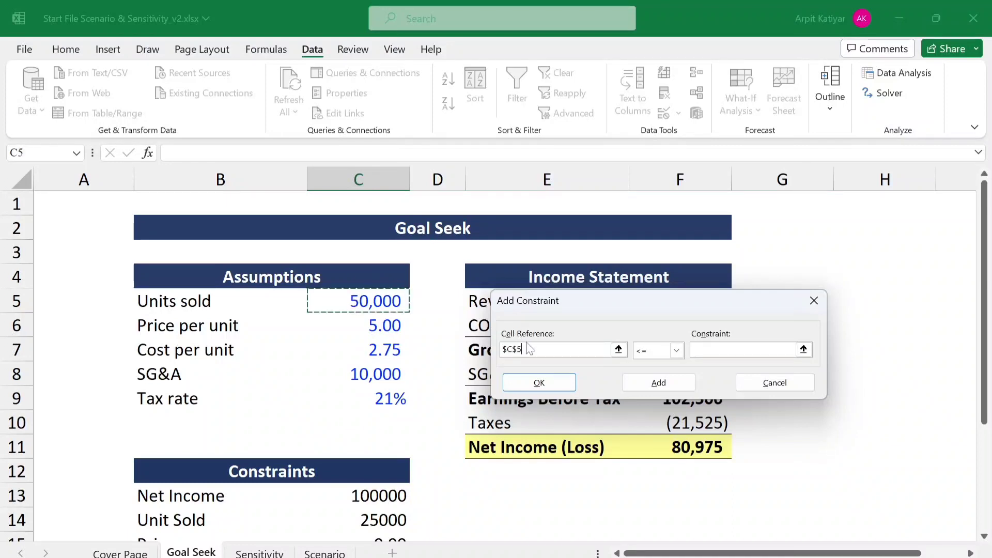
left_click(715, 349)
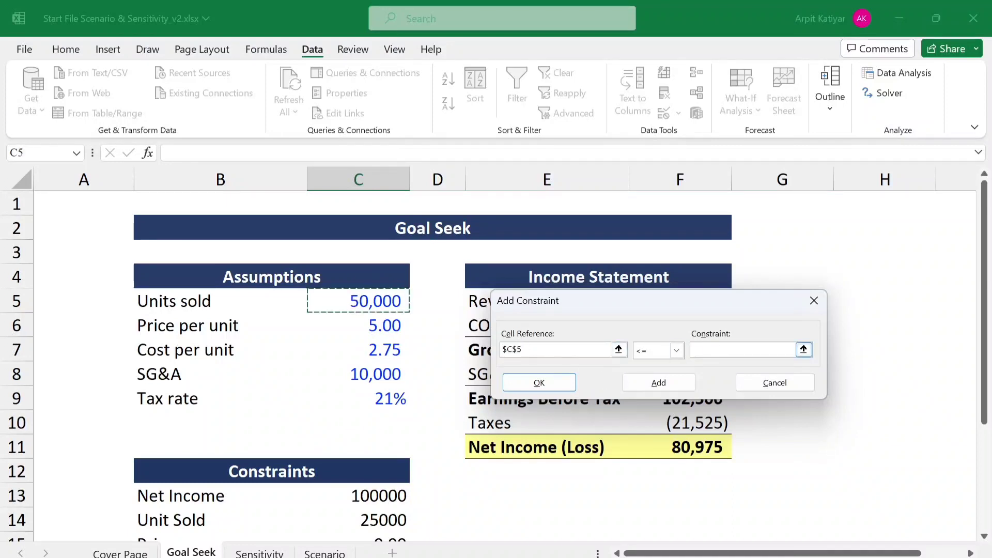
left_click(374, 516)
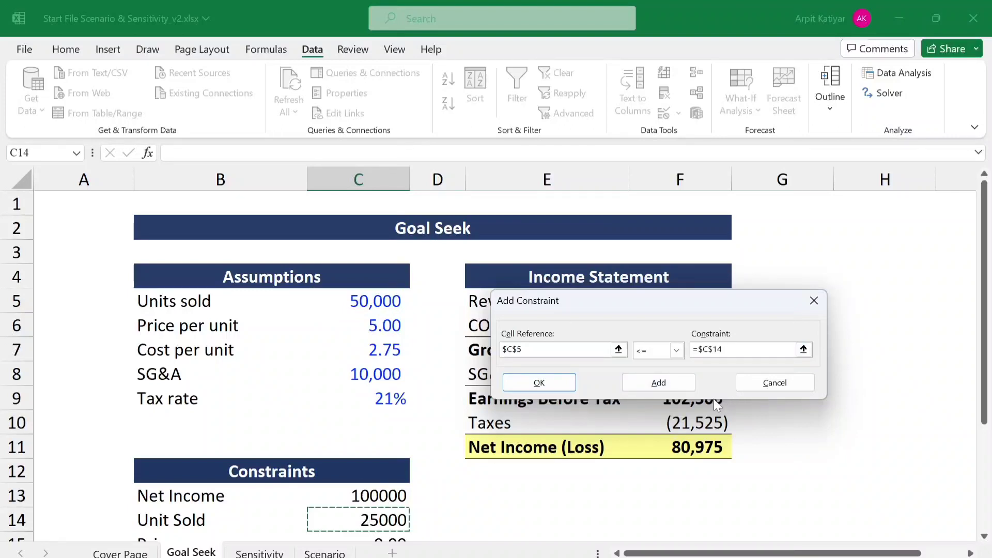
left_click(661, 385)
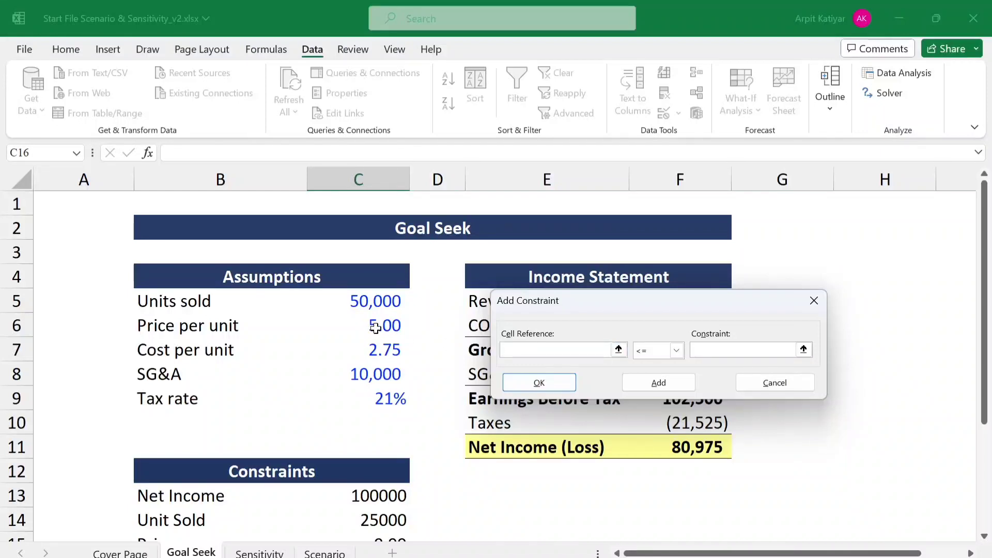
- Add a Solver constraint limiting Price per unit to the Price constraint value, $C$6 <= $C$15, and finish adding constraints
left_click(369, 329)
left_click_drag(984, 333, 986, 368)
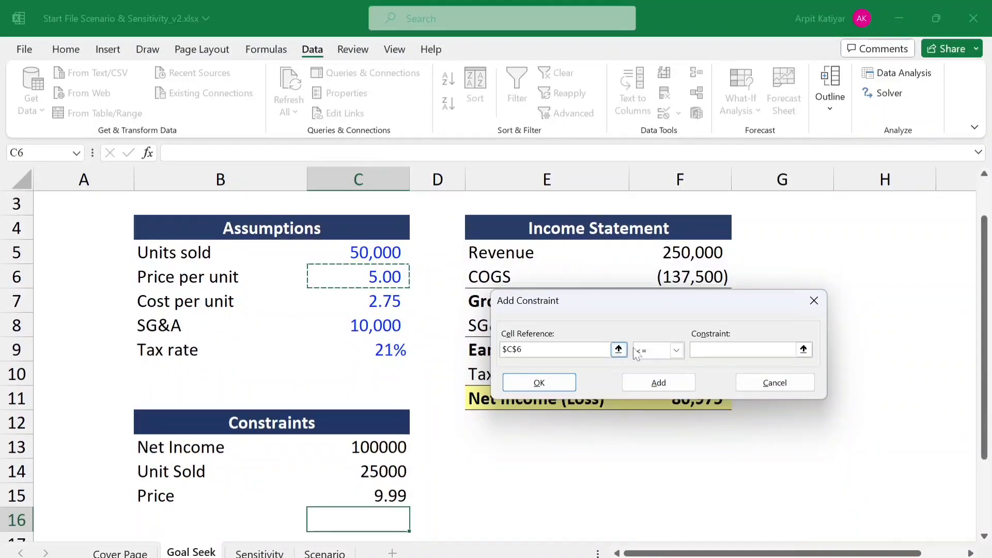
left_click(736, 349)
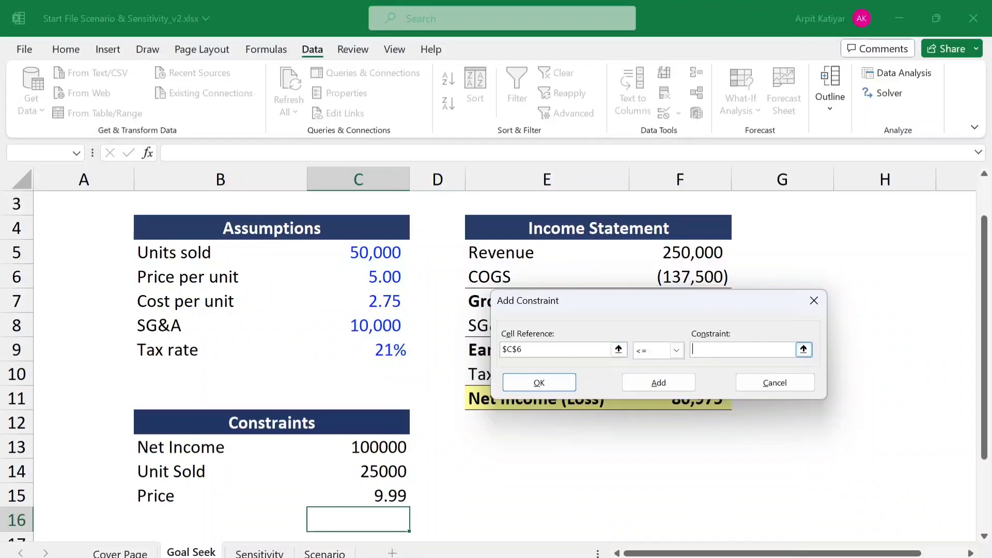
left_click(373, 496)
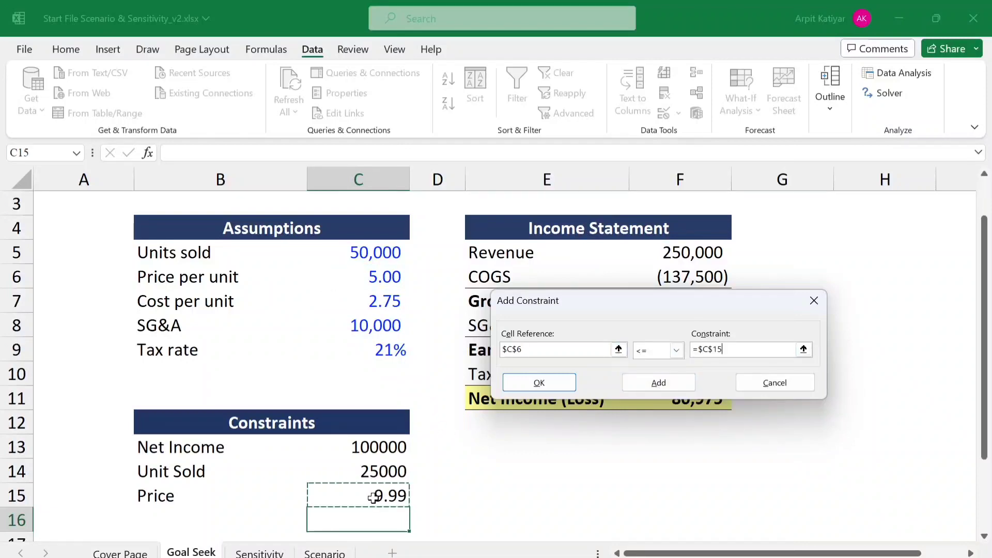
left_click(533, 386)
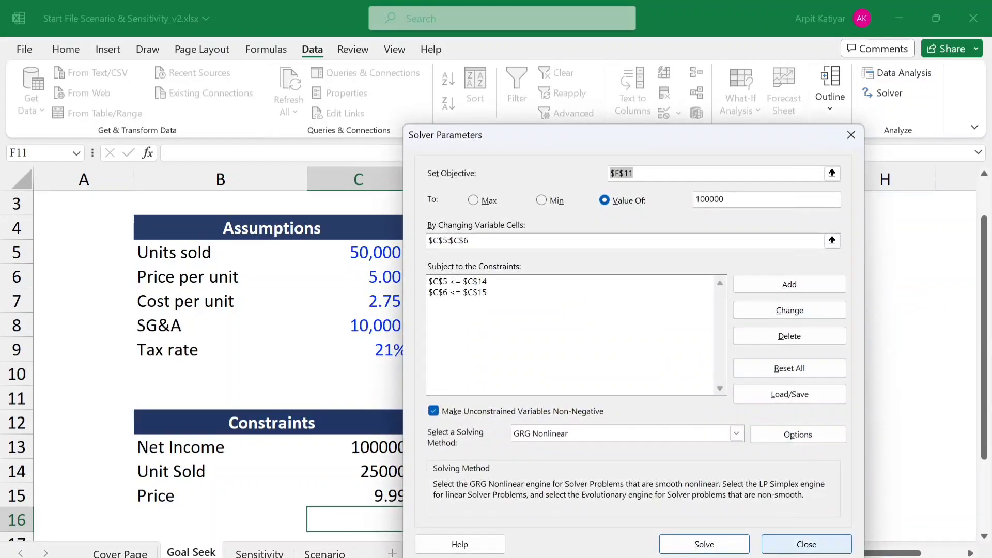
- Solve the model with GRG Nonlinear and keep the Solver solution
left_click(703, 545)
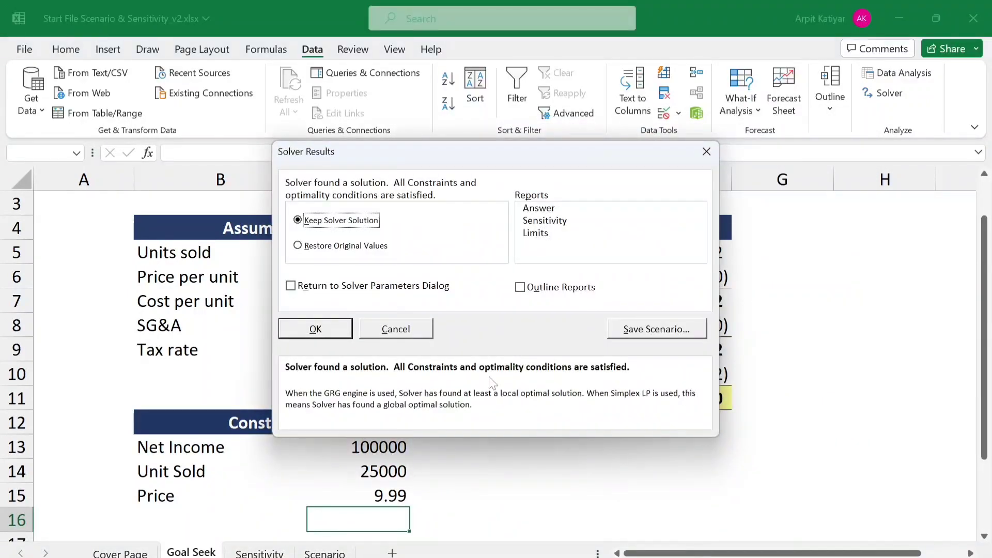
left_click(321, 330)
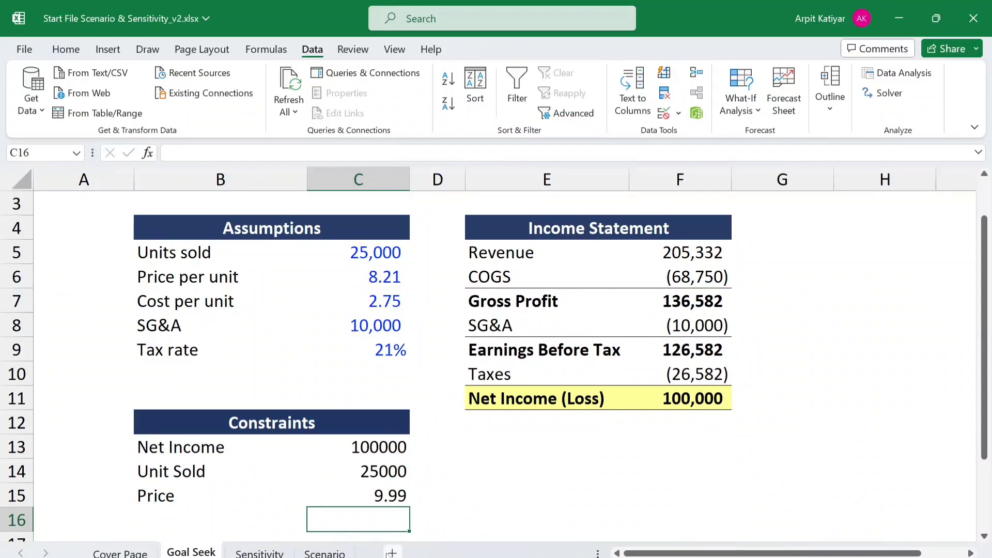
type("ab")
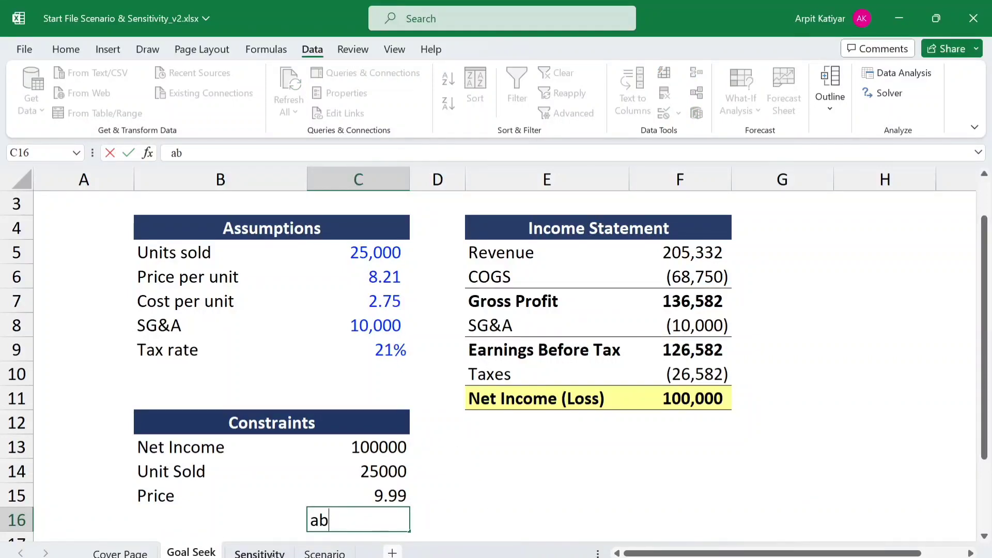
- On the Sensitivity sheet, link the middle Quantity Sold header cell L4 to Units sold with =C5
left_click(259, 552)
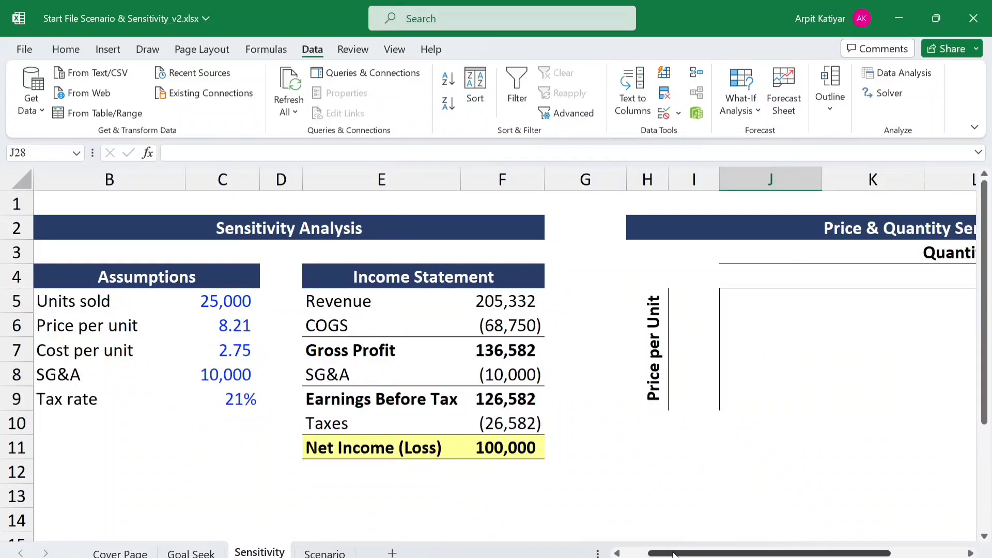
scroll(673, 555, "down", 3, "ctrl")
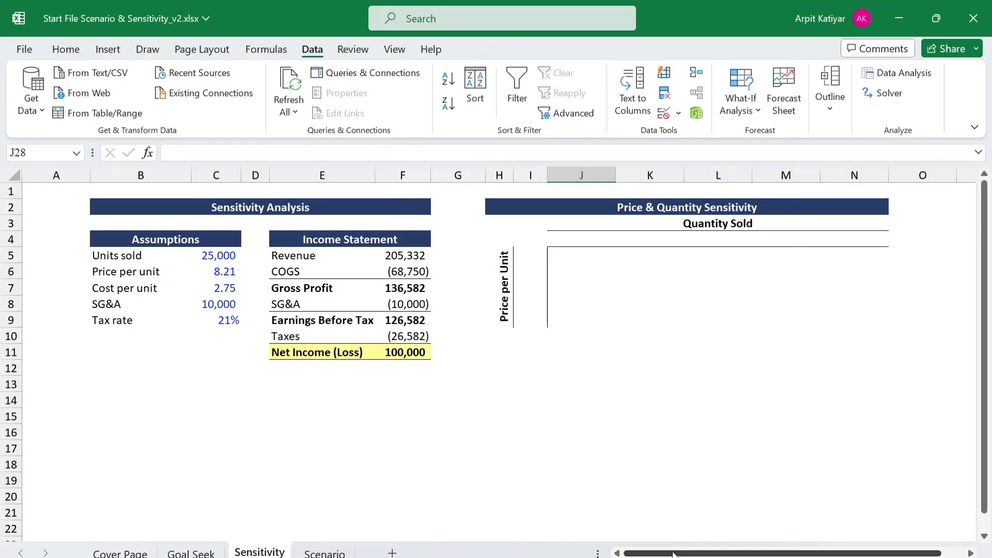
scroll(673, 554, "up", 2, "ctrl")
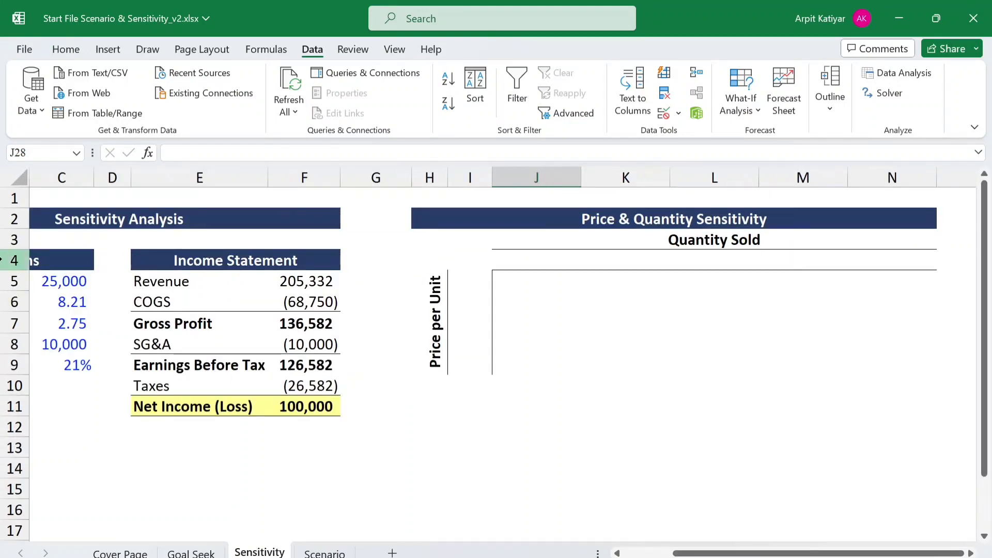
left_click(90, 282)
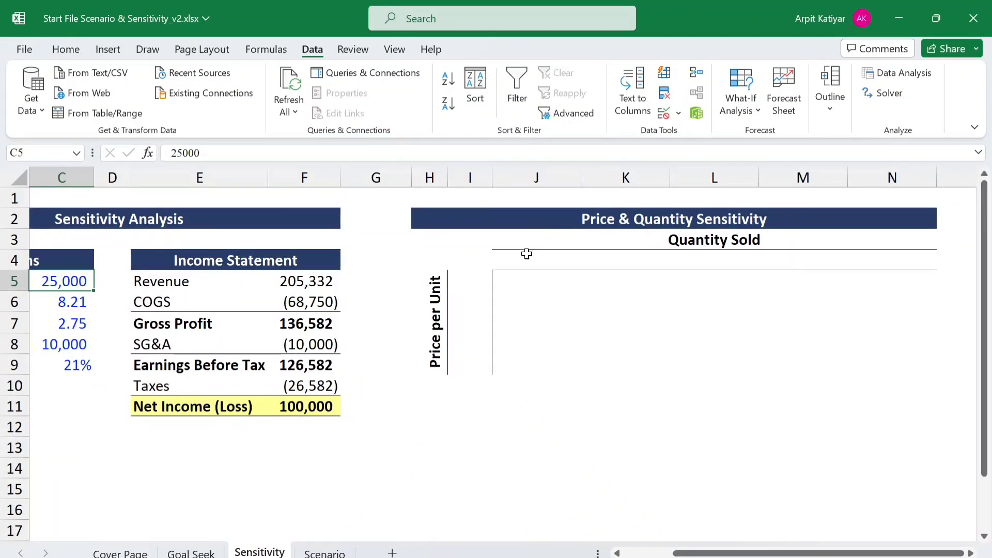
left_click(511, 261)
key("Right")
key("Right")
key("Right")
key("Right")
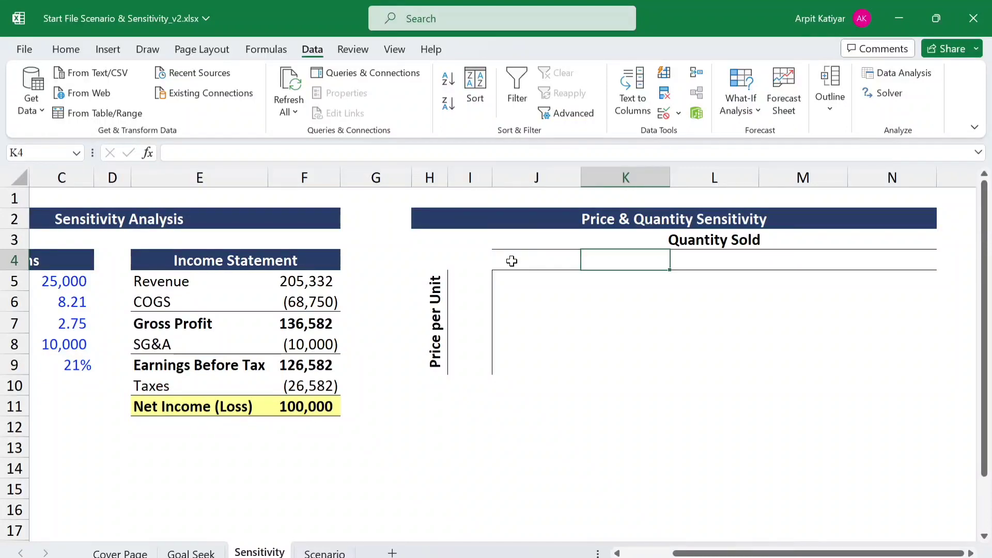
key("Left")
key("Left")
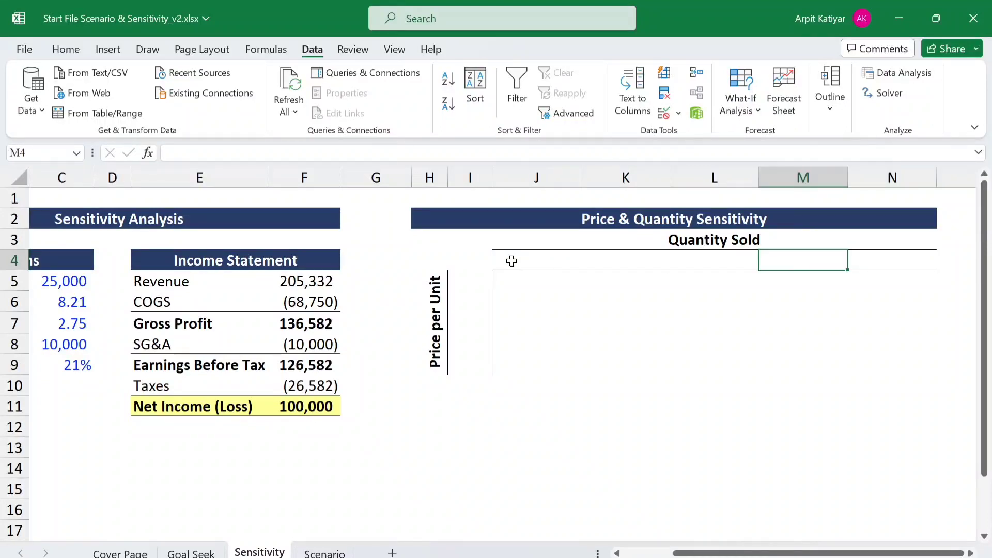
type("=")
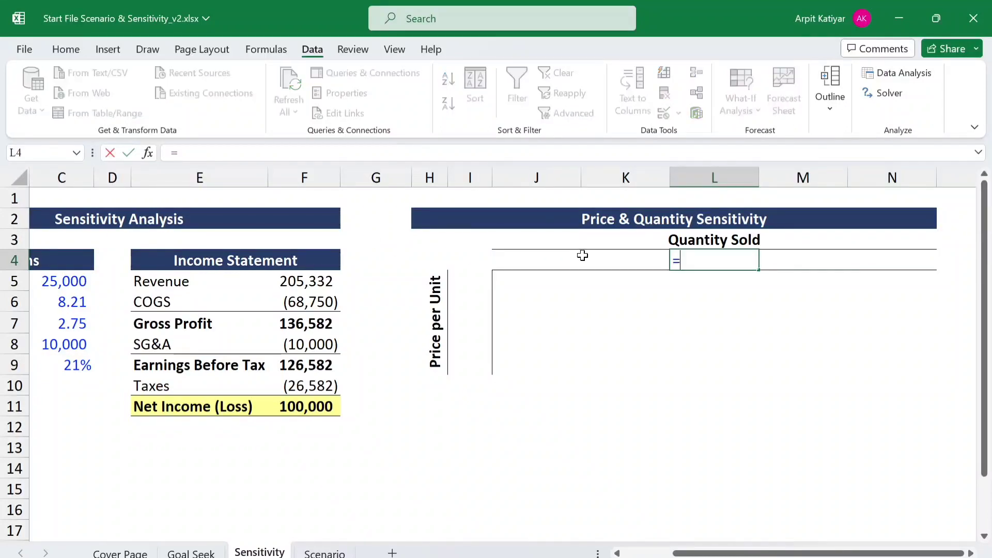
left_click(78, 281)
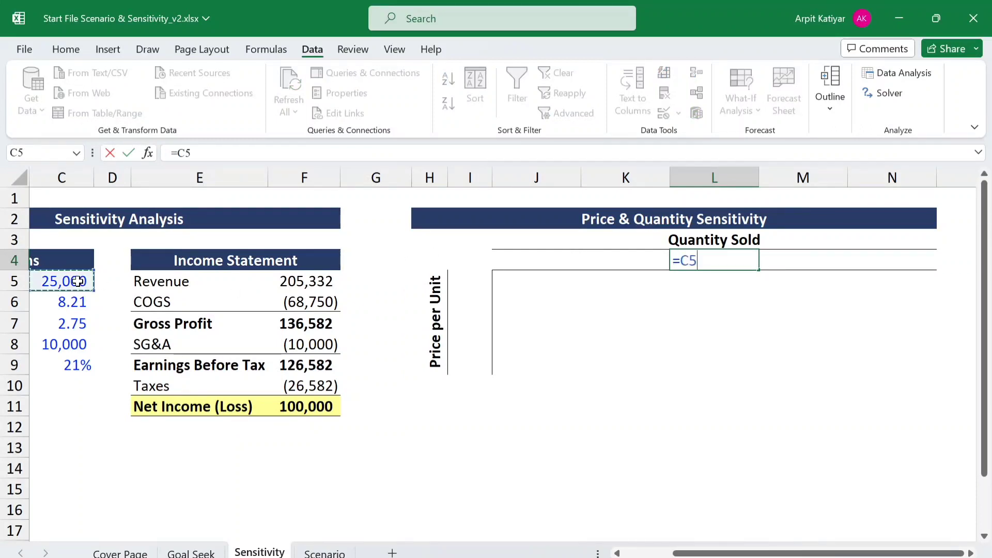
key("Return")
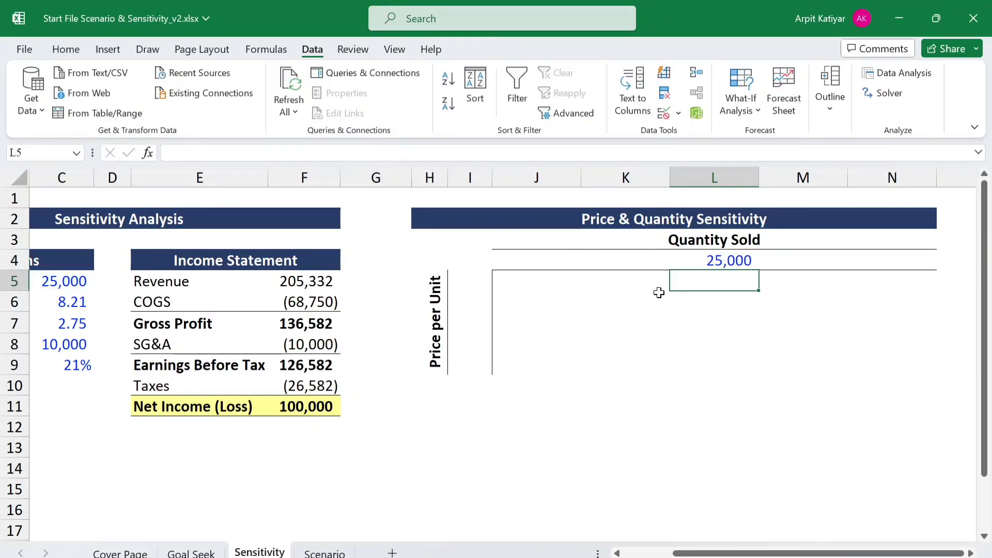
- Enter =L4-5000 in K4 as the Quantity Sold header one step below the base quantity
left_click(728, 262)
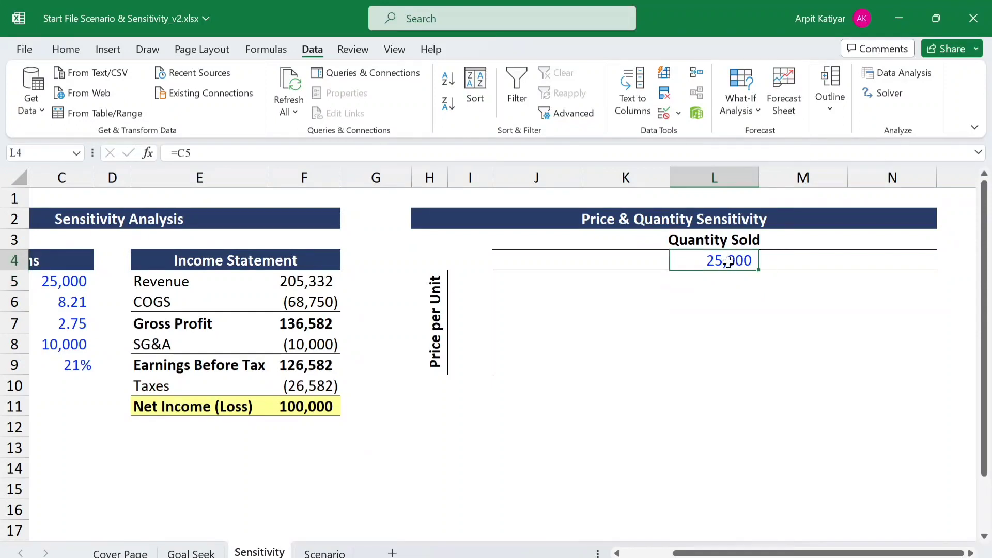
key("Left")
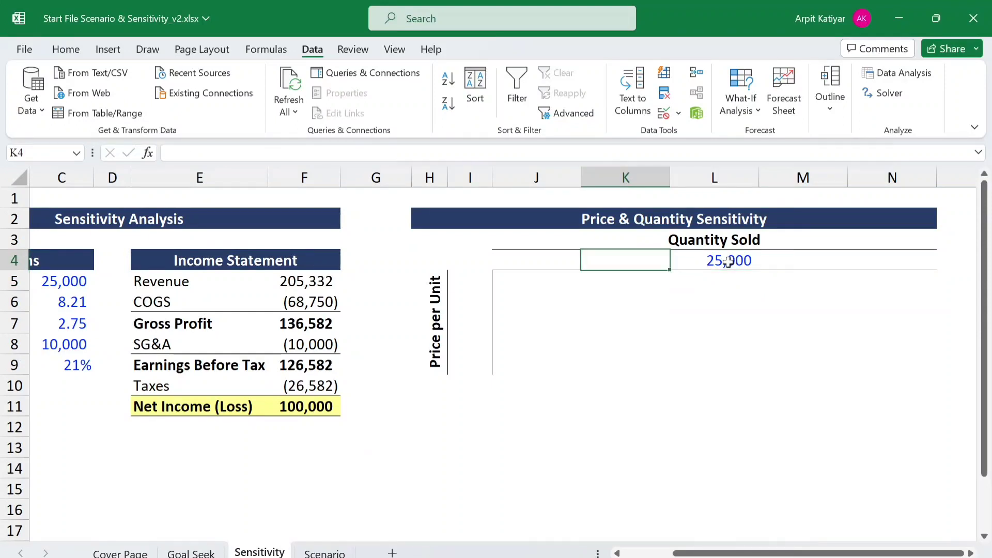
type("=")
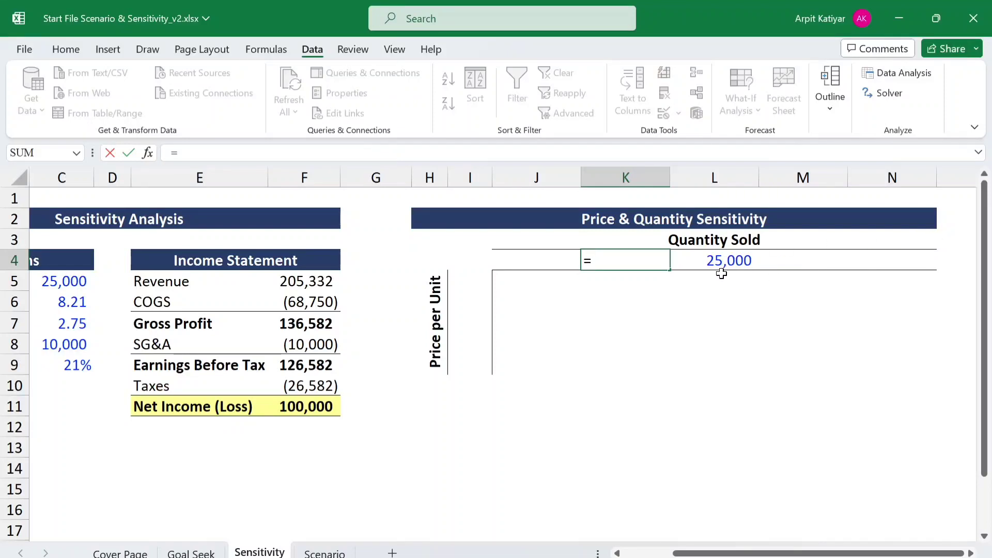
left_click(722, 262)
type("-")
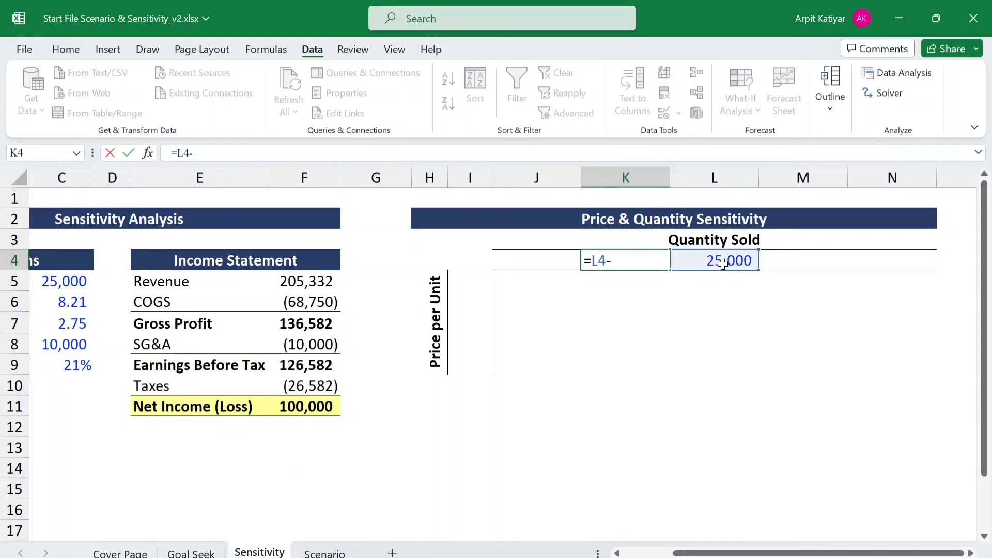
type("5000")
key("Return")
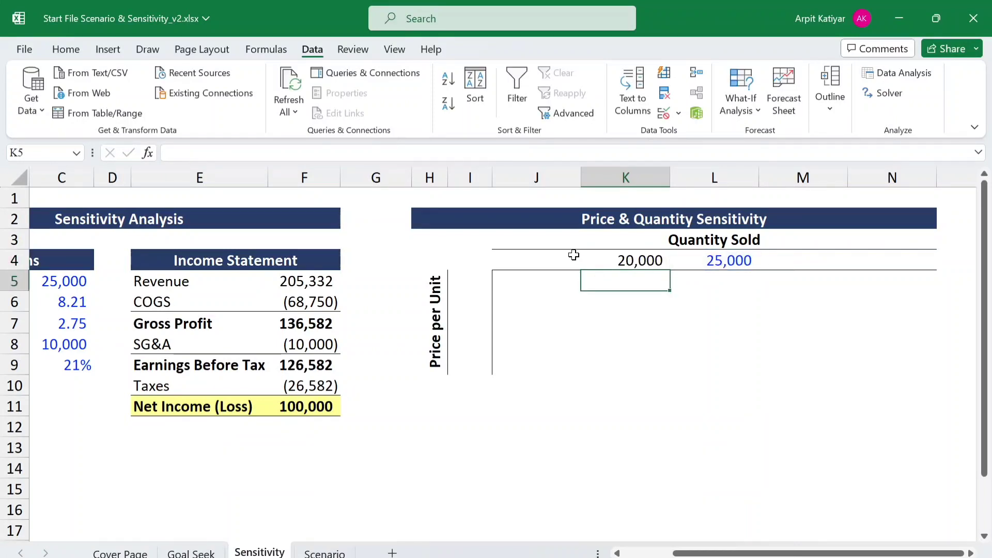
- Enter =K4-5000 in J4 as the lowest Quantity Sold header
left_click(541, 259)
type("=")
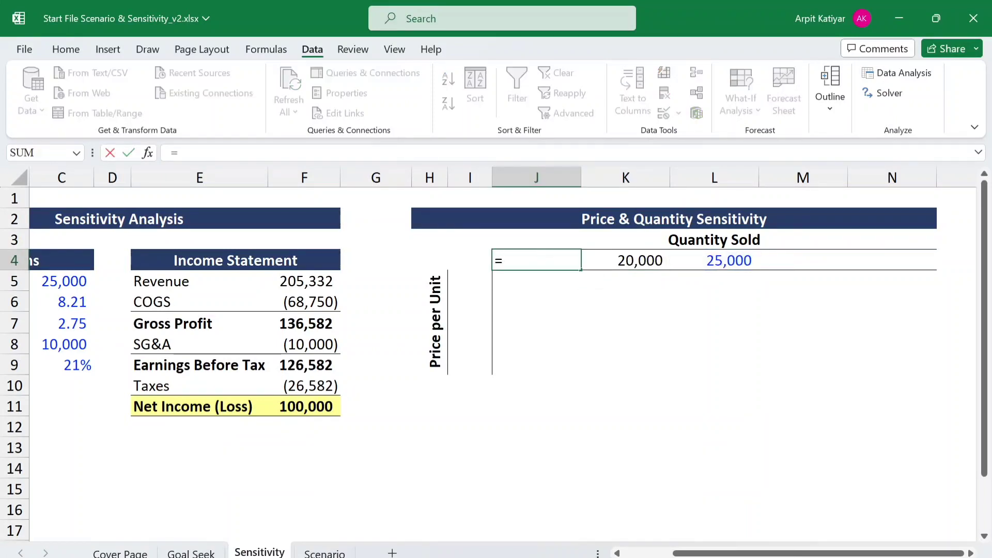
left_click(646, 263)
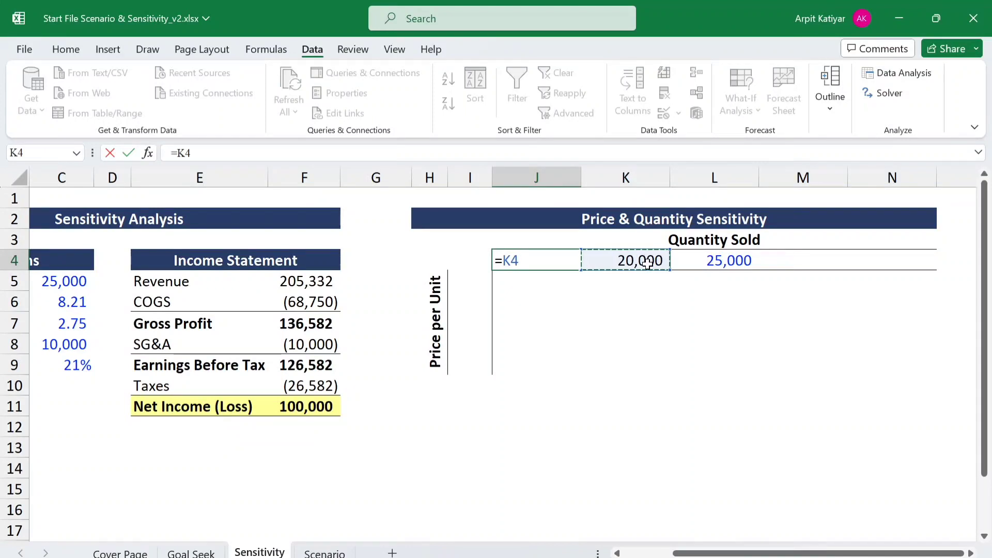
type("-5000")
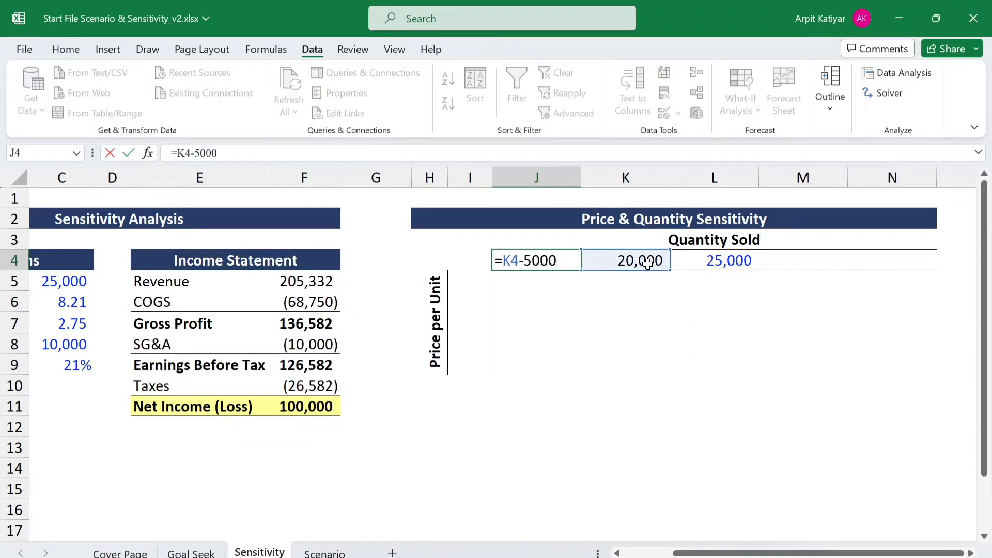
key("Return")
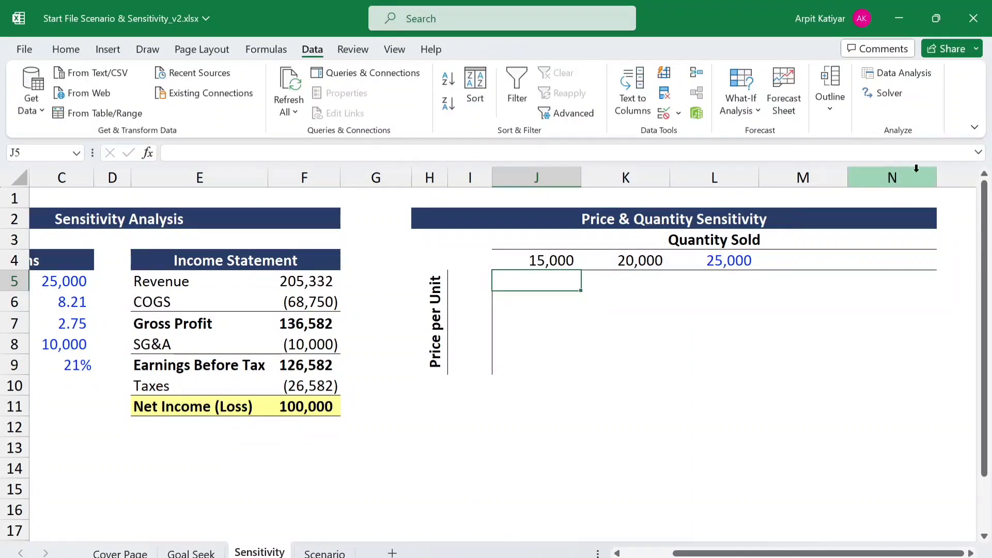
- Enter =L4+5000 in M4 as the Quantity Sold header one step above the base quantity
left_click(748, 261)
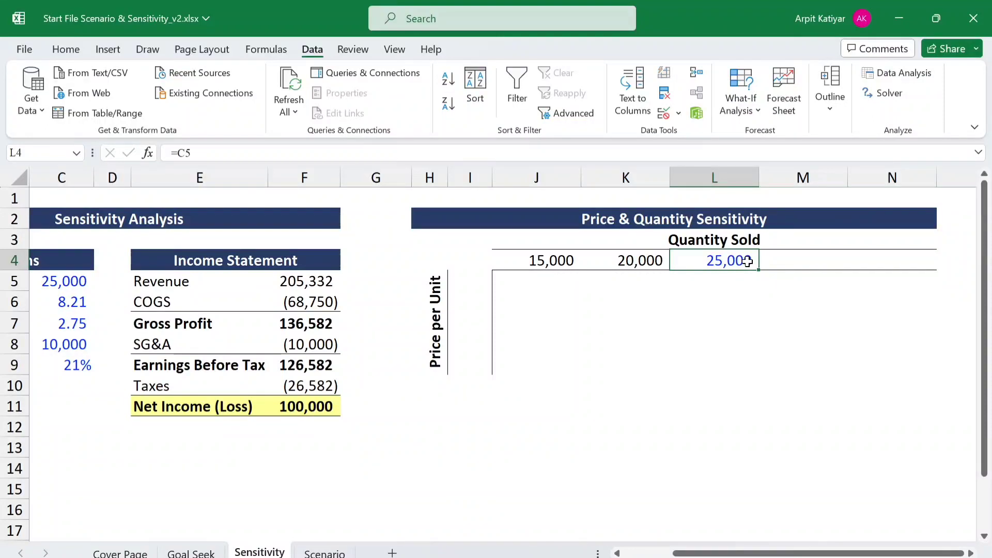
key("Right")
type("=")
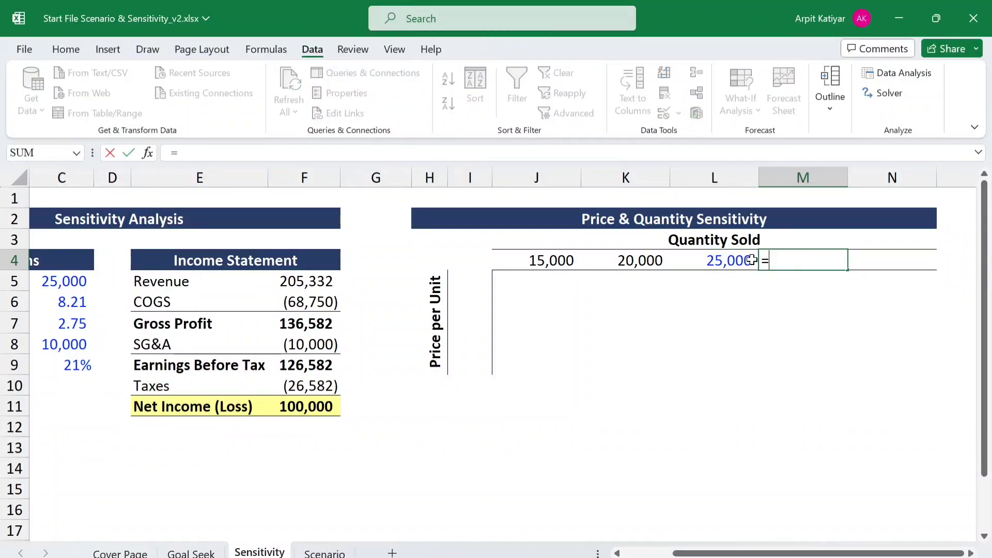
left_click(726, 261)
type("=")
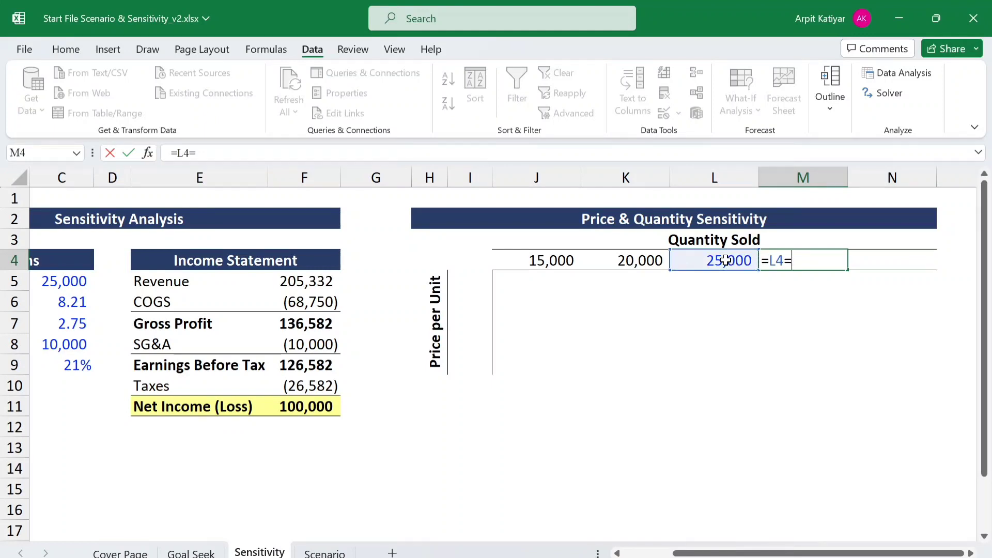
key("BackSpace")
type("+5000")
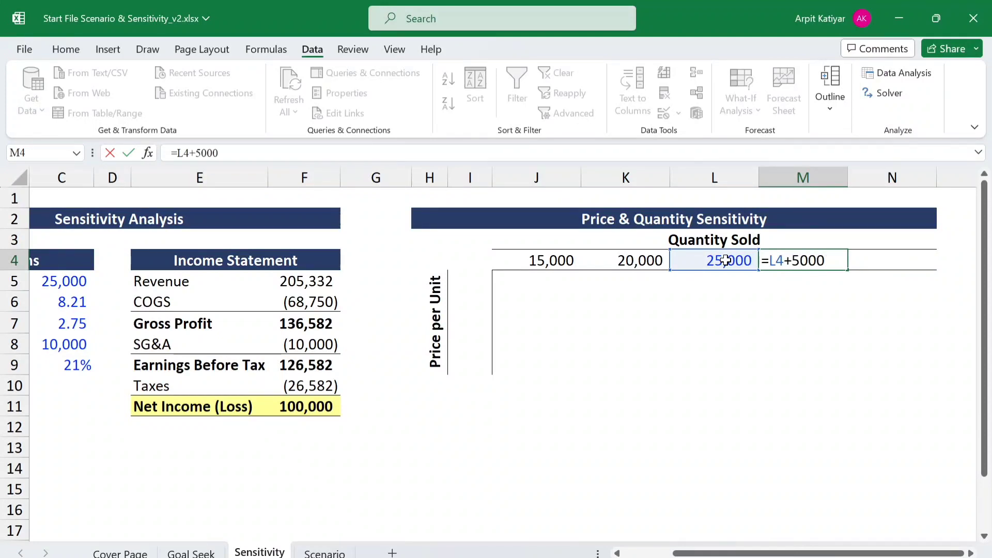
key("Return")
- Enter =M4+5000 in N4 as the highest Quantity Sold header
key("Up")
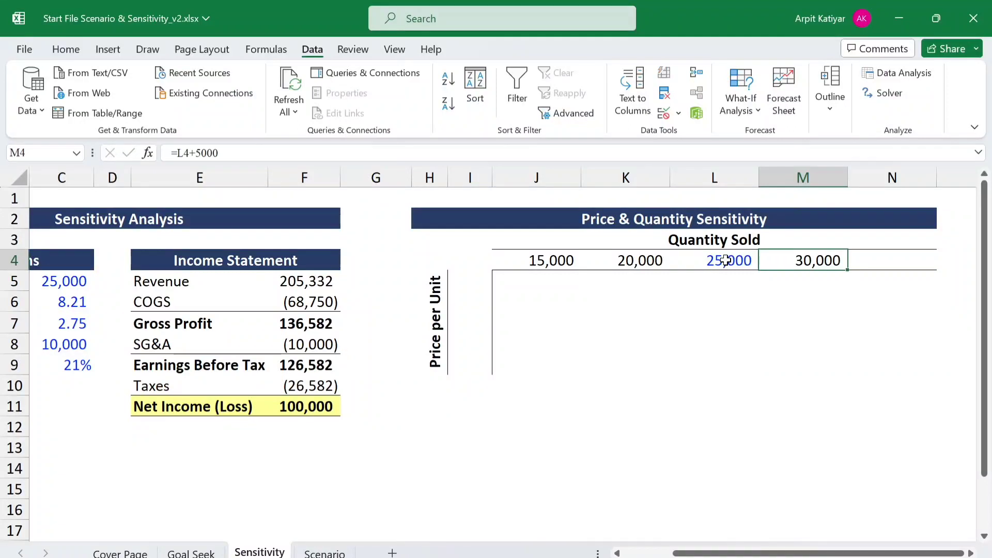
key("Right")
type("=")
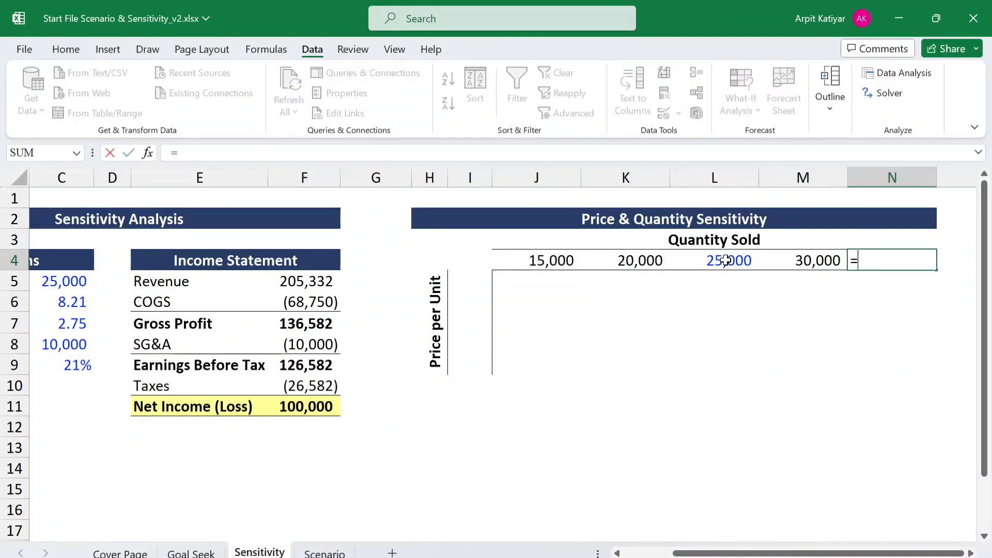
left_click(813, 259)
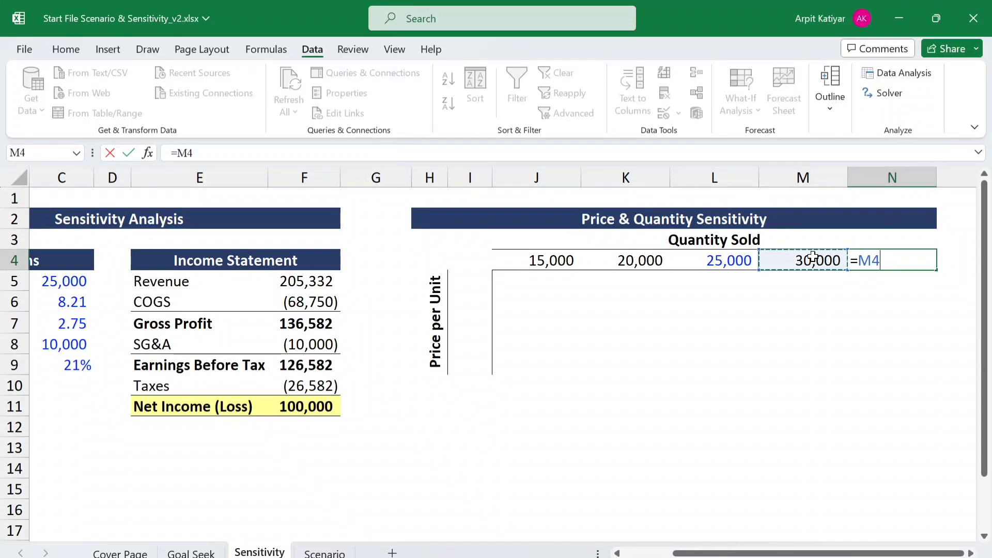
type("+5")
type("000")
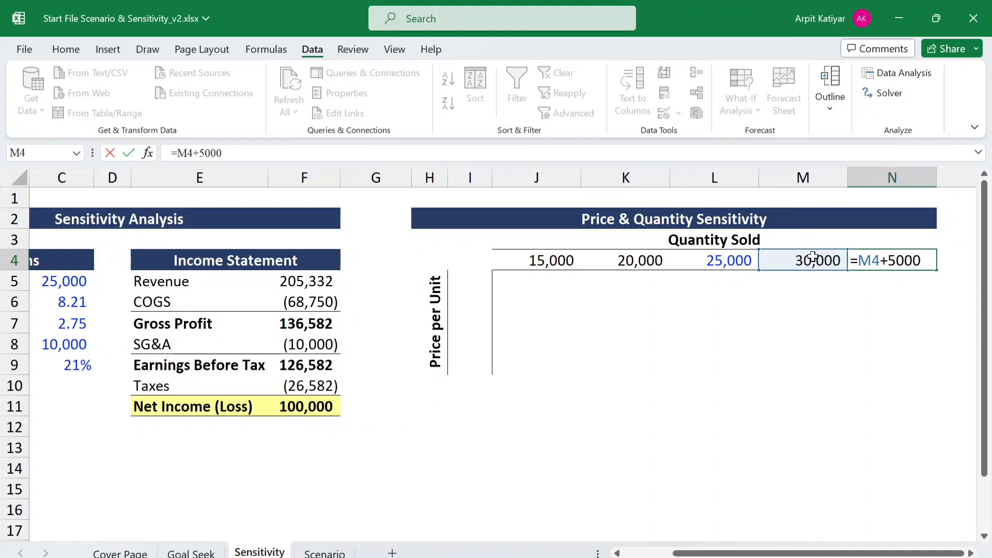
key("Return")
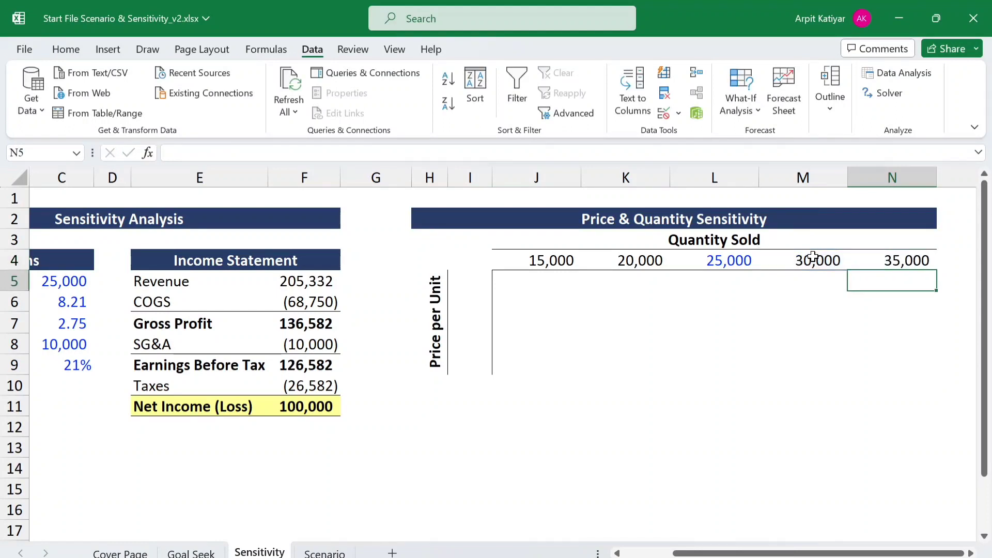
- Link the middle Price per Unit cell I7 of the sensitivity table to the Price per unit assumption with =C6
left_click(467, 280)
key("Down")
key("Down")
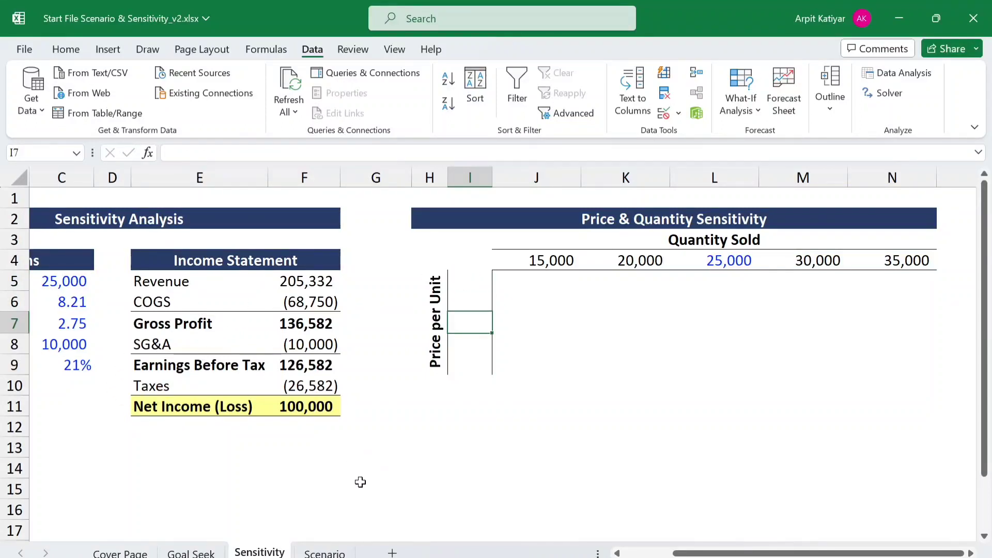
left_click_drag(811, 554, 786, 553)
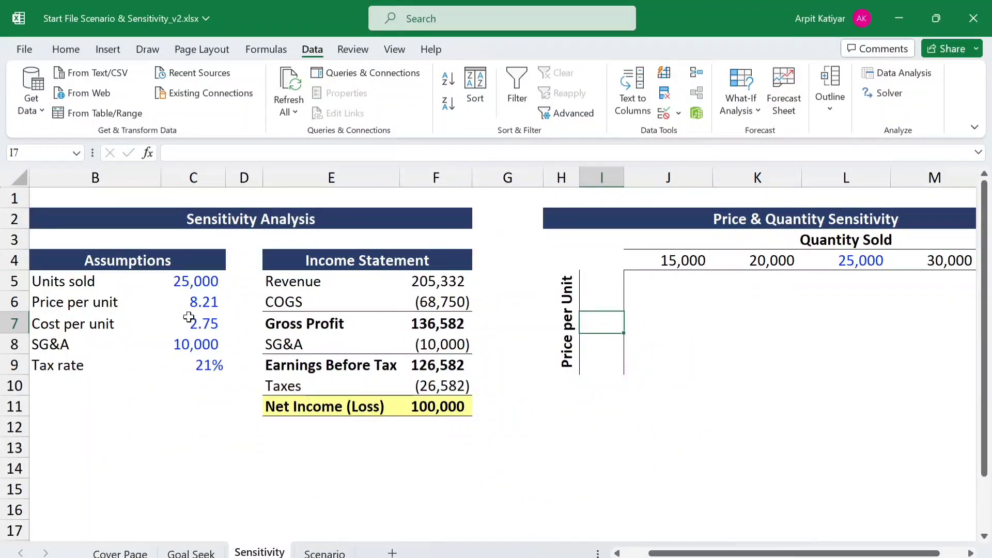
left_click(196, 299)
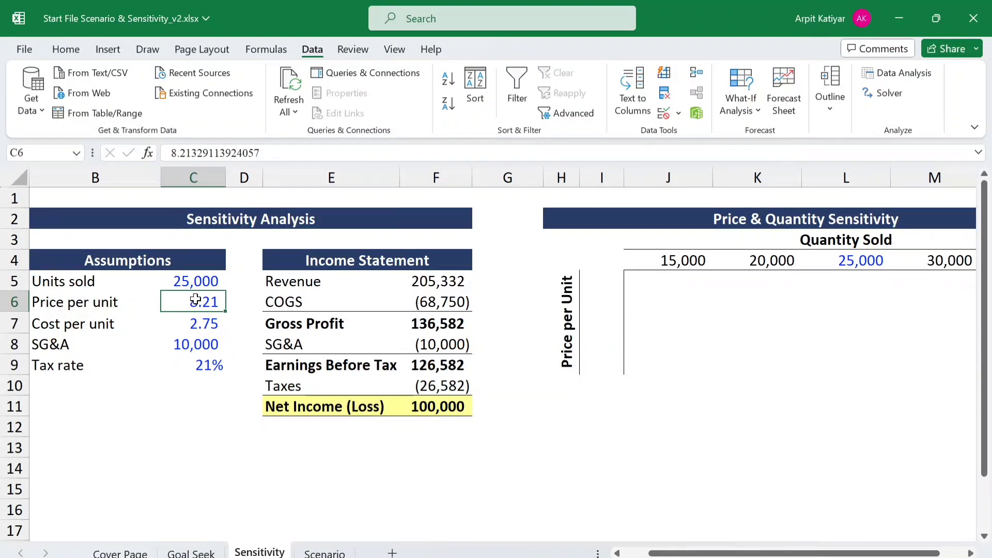
left_click(602, 318)
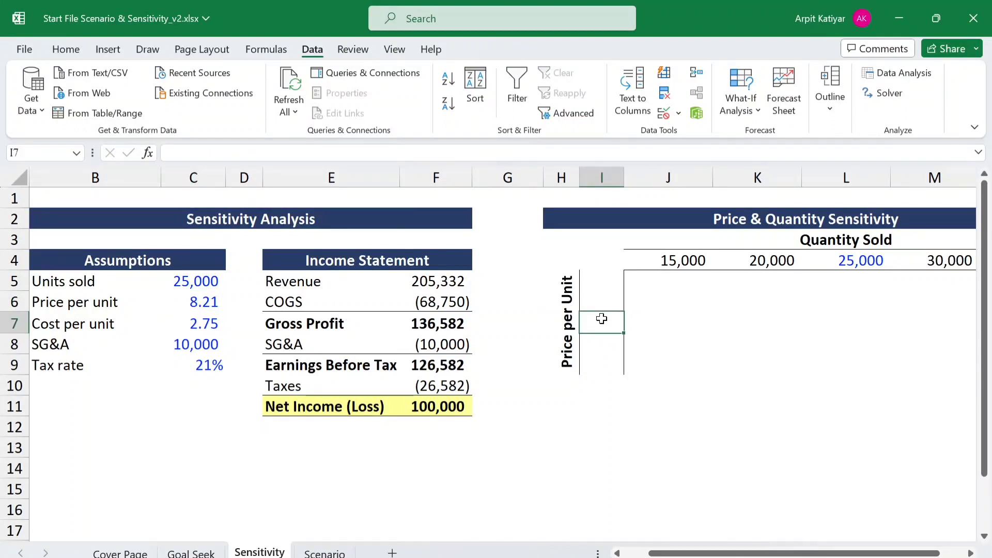
type("=")
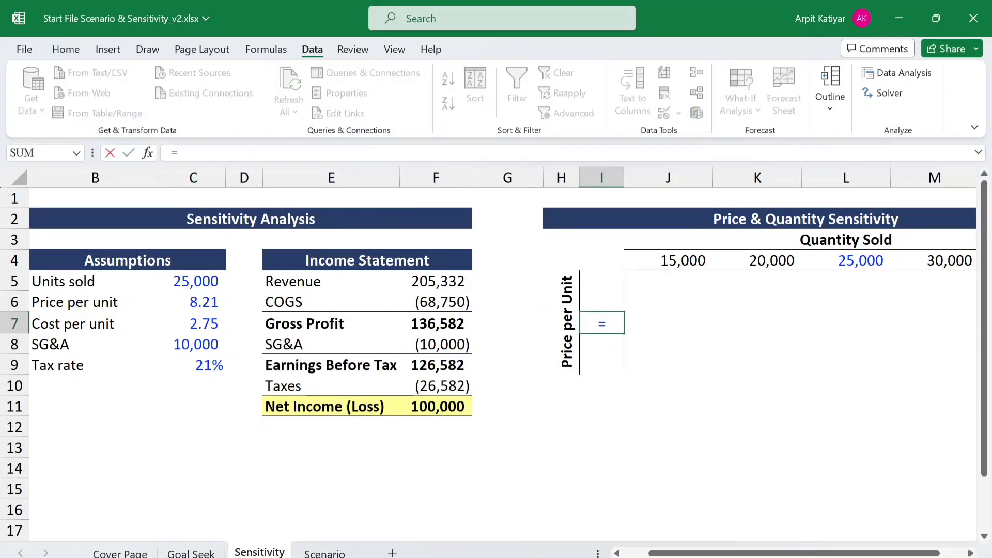
left_click(194, 302)
key("Return")
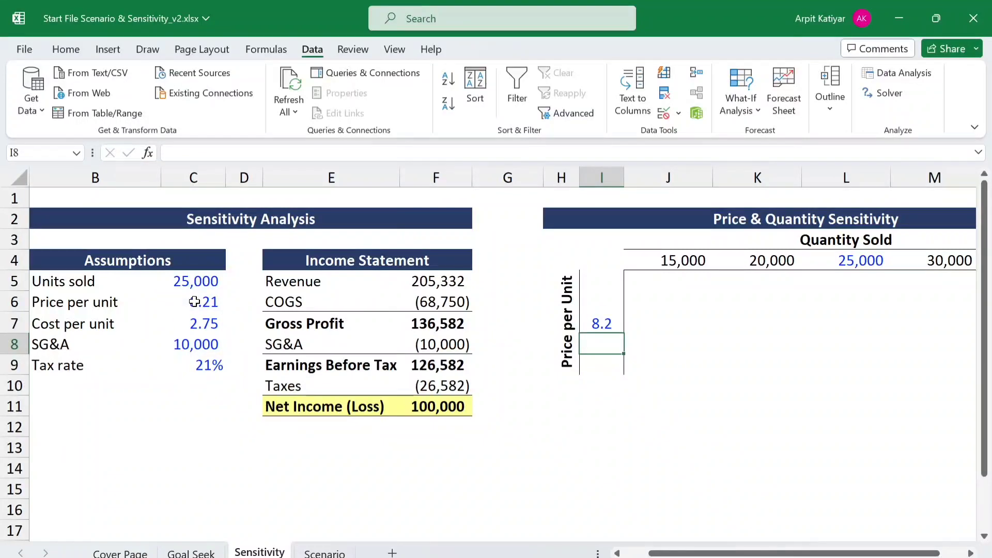
- Format the base Price per Unit header in I7 to display no decimal places
left_click(609, 324)
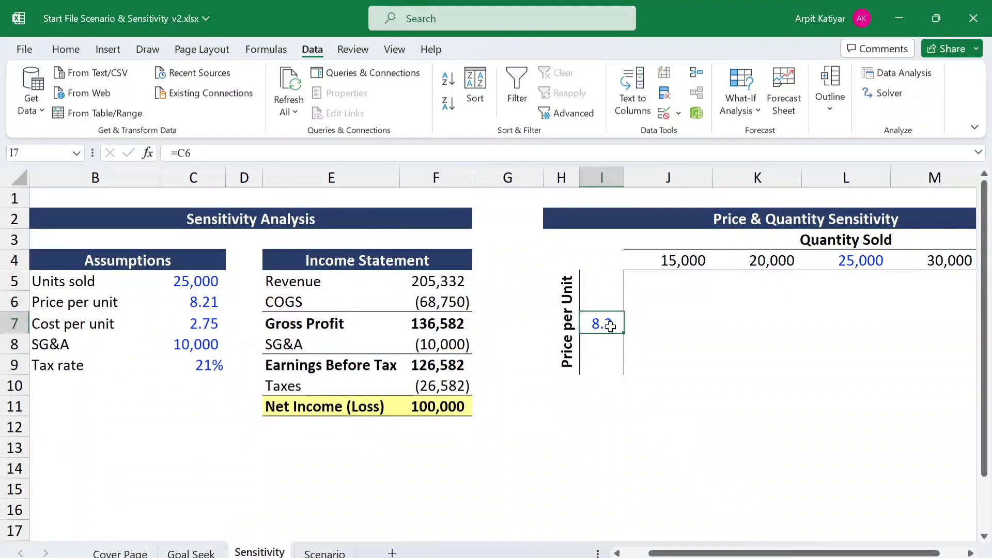
left_click(613, 309)
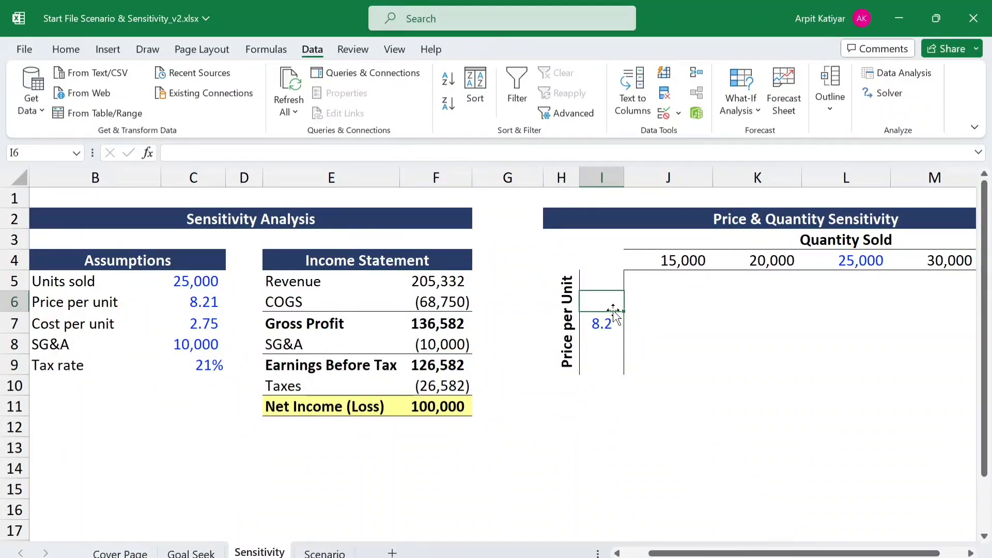
left_click(605, 327)
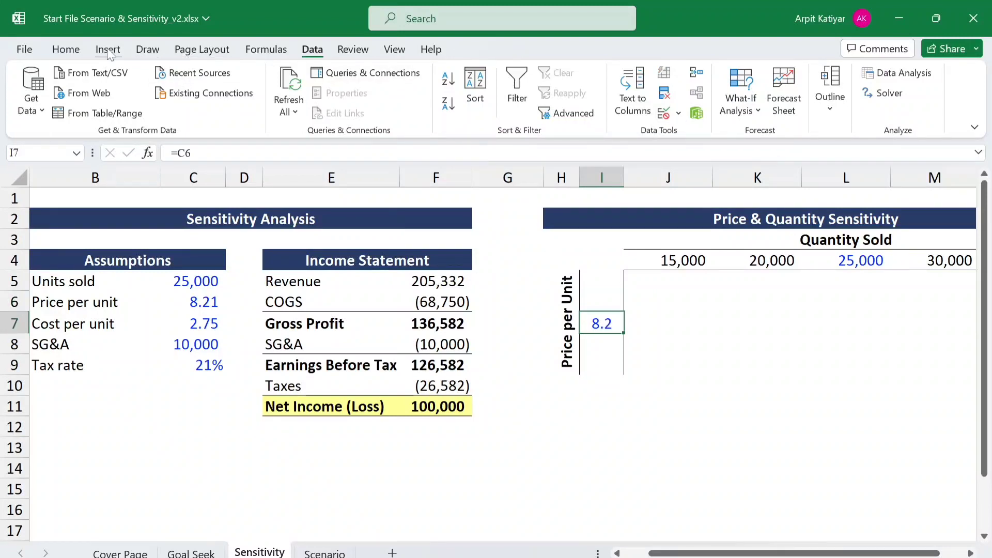
left_click(65, 50)
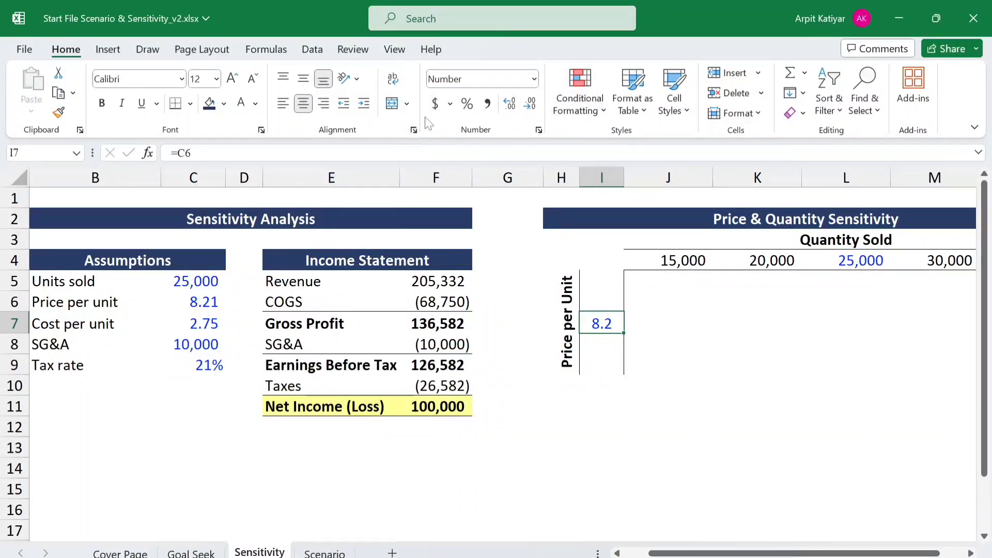
left_click(510, 105)
left_click(536, 109)
left_click(536, 108)
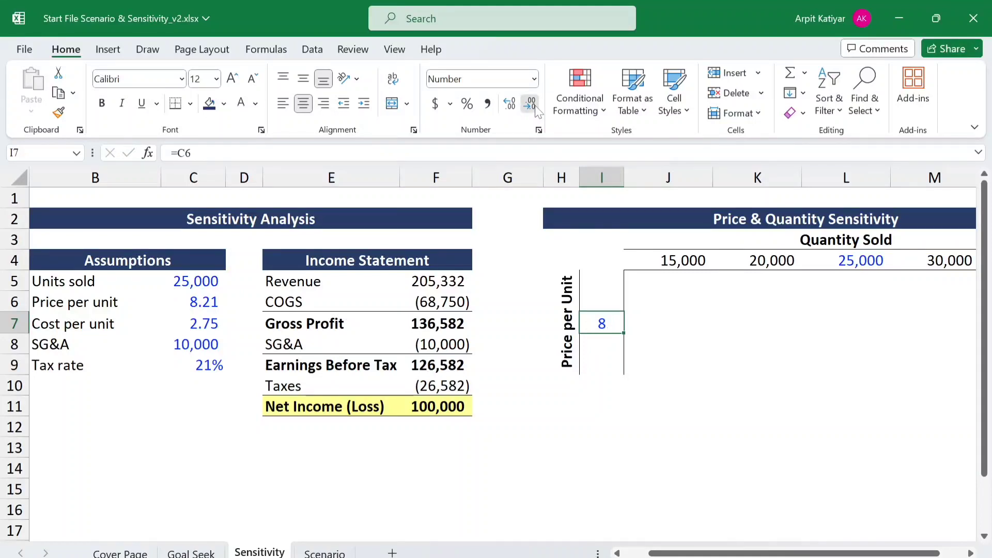
- Enter =I7-1 in I6 as the Price per Unit header one step below the base price
left_click(604, 300)
type("=")
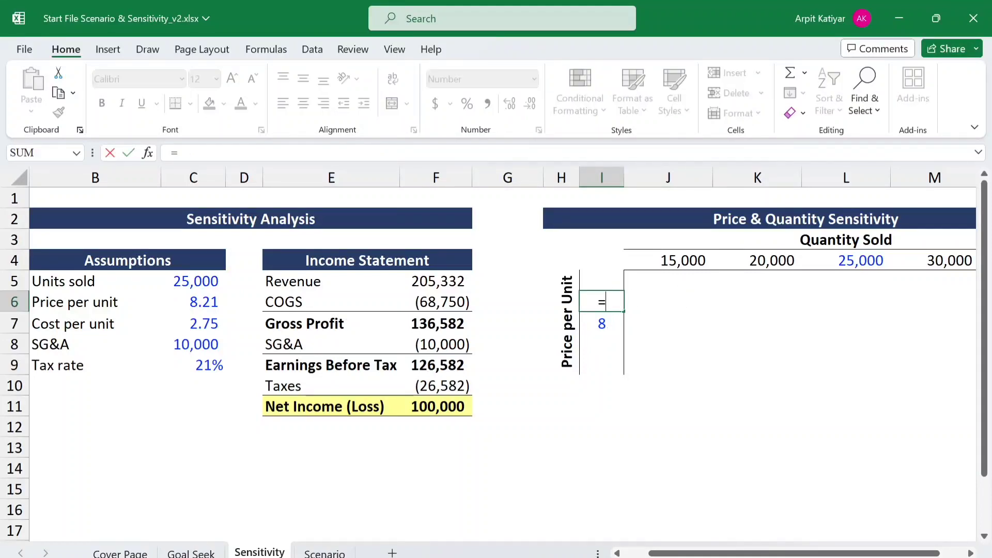
left_click(601, 322)
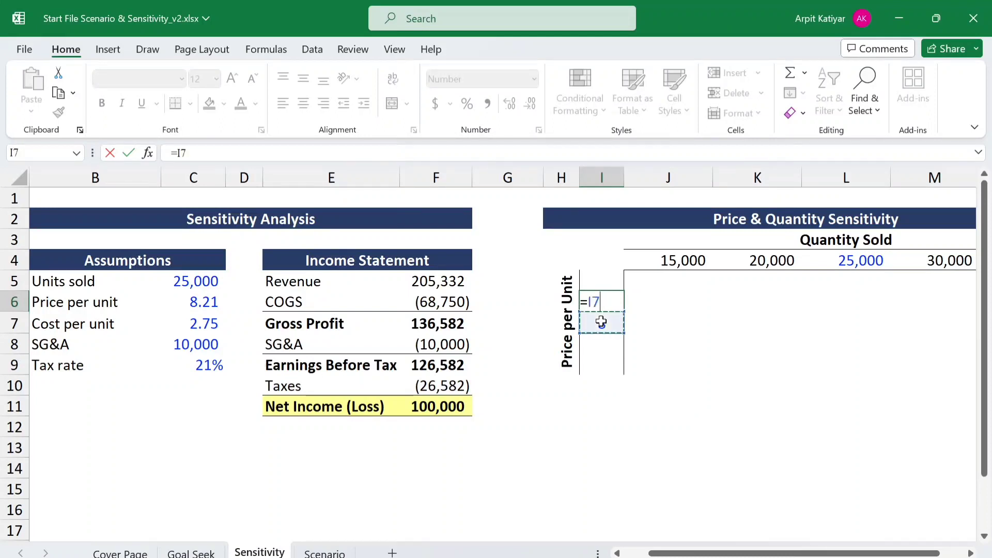
type("-1")
key("Return")
- Enter =I6-1 in I5 as the lowest Price per Unit header
left_click(611, 281)
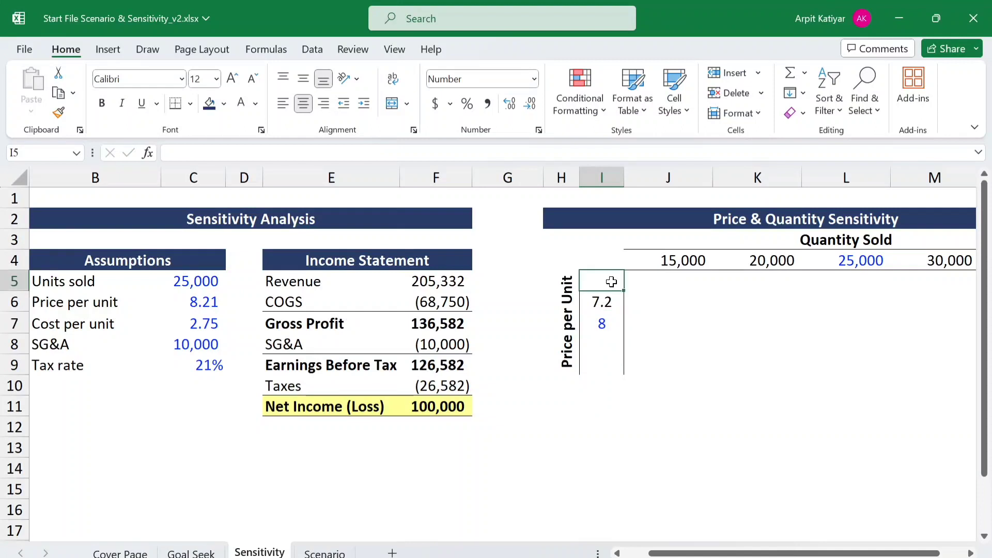
type("=")
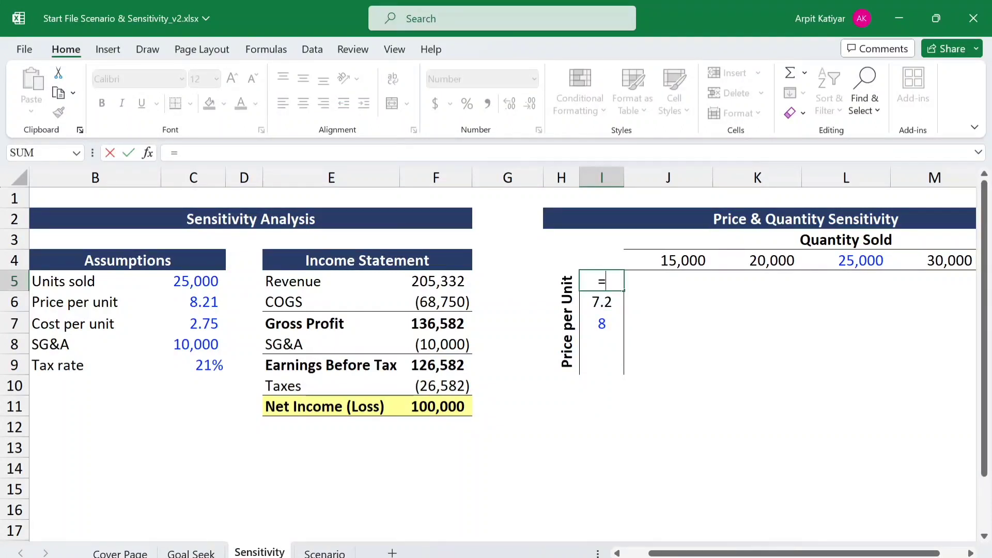
left_click(606, 301)
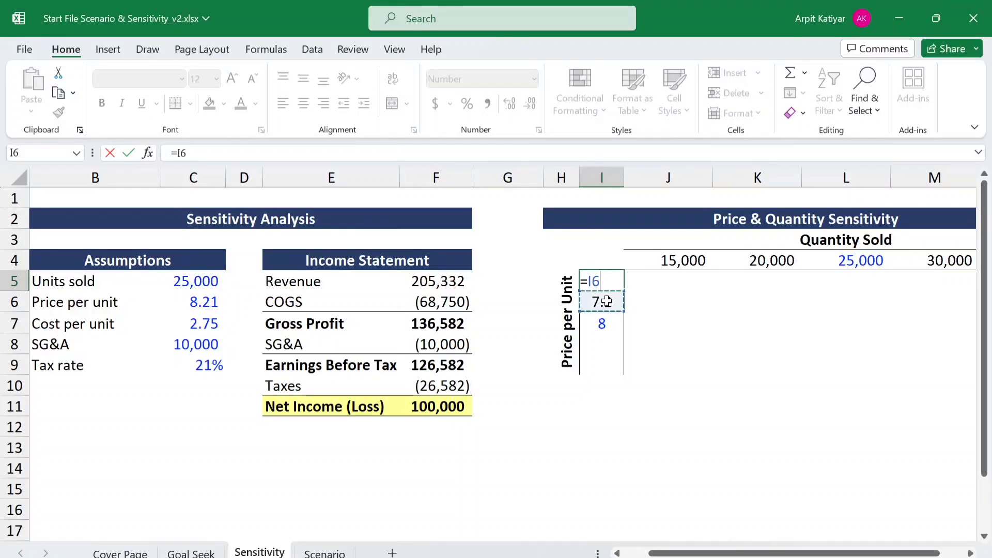
type("-1")
key("Return")
- Enter =I7+1 in I8 as the Price per Unit header one step above the base price
left_click(606, 324)
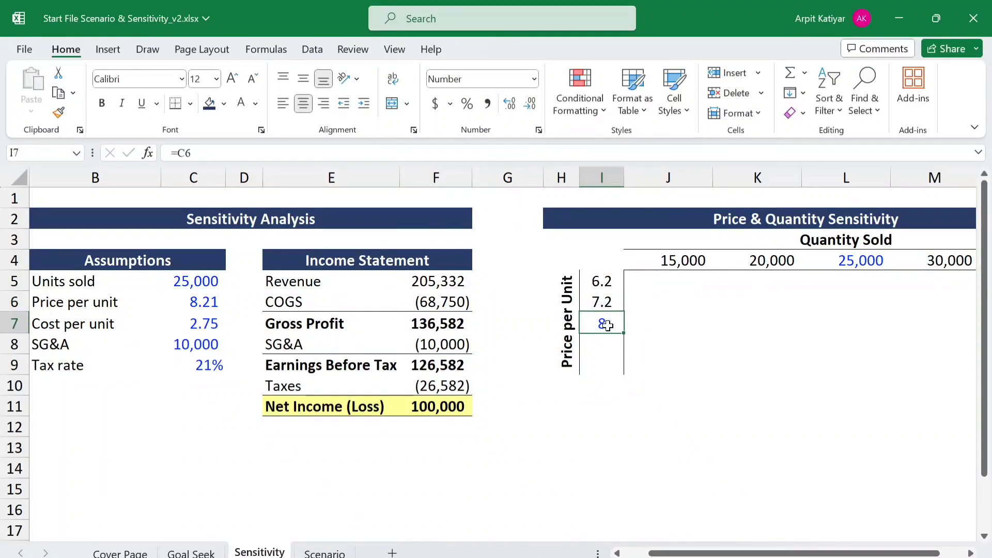
left_click(607, 339)
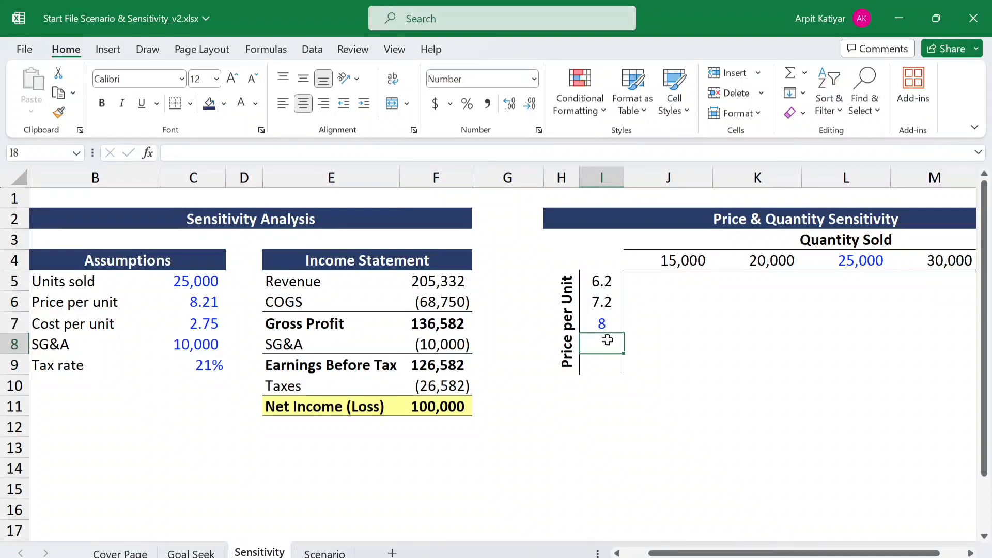
type("=")
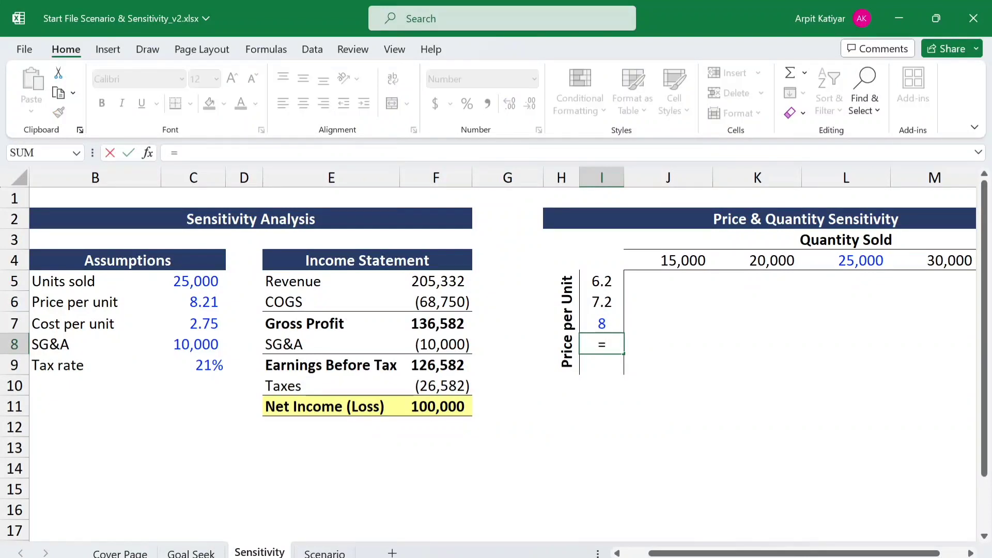
left_click(598, 322)
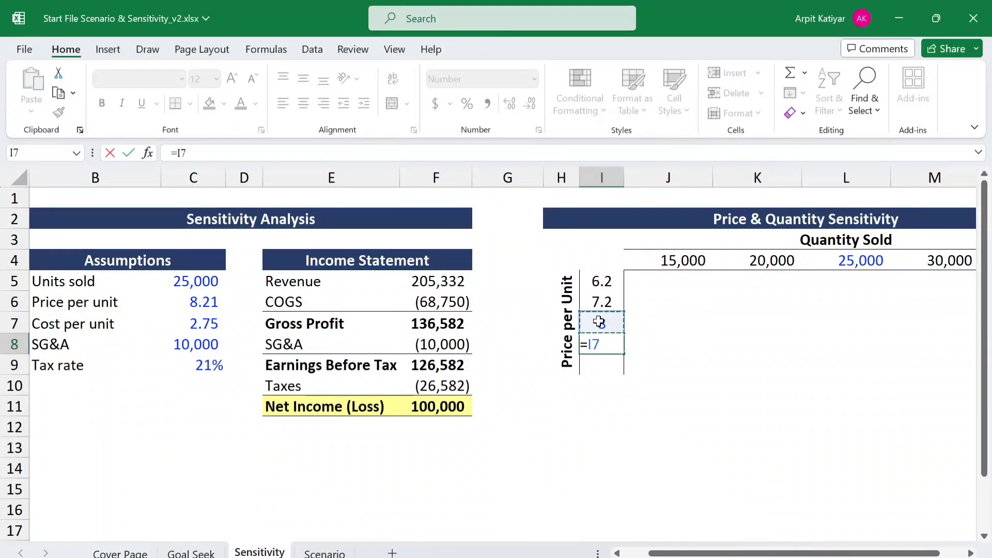
type("+1")
key("Return")
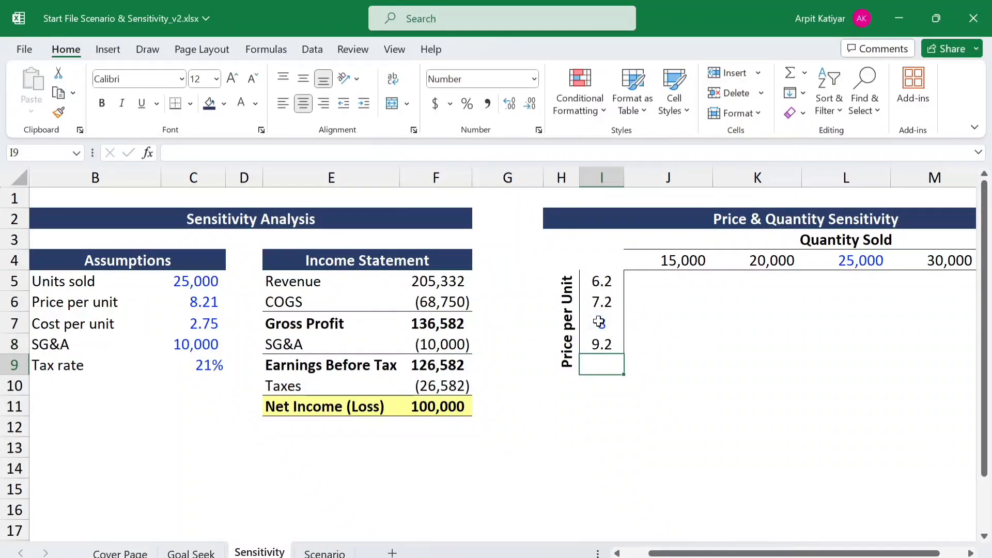
- Enter =I8+1 in I9 as the highest Price per Unit header
type("=")
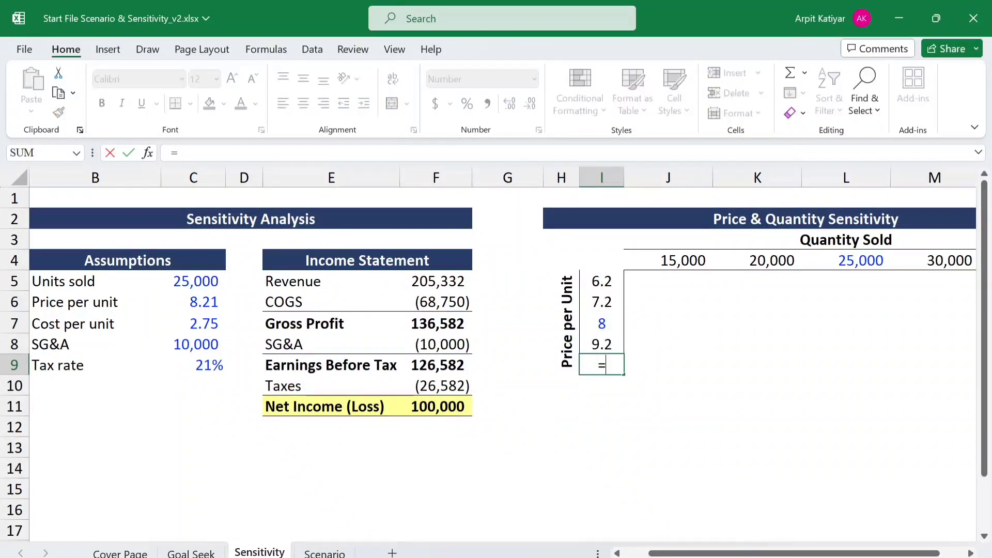
left_click(599, 338)
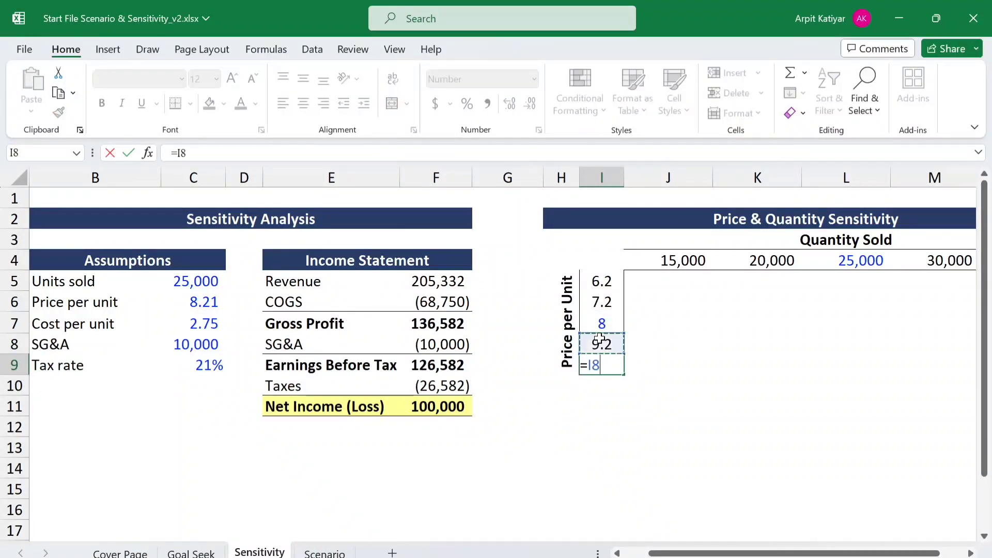
type("+1")
key("Return")
- Format all Price per Unit headers in I5:I9 to display no decimal places
left_click(600, 280)
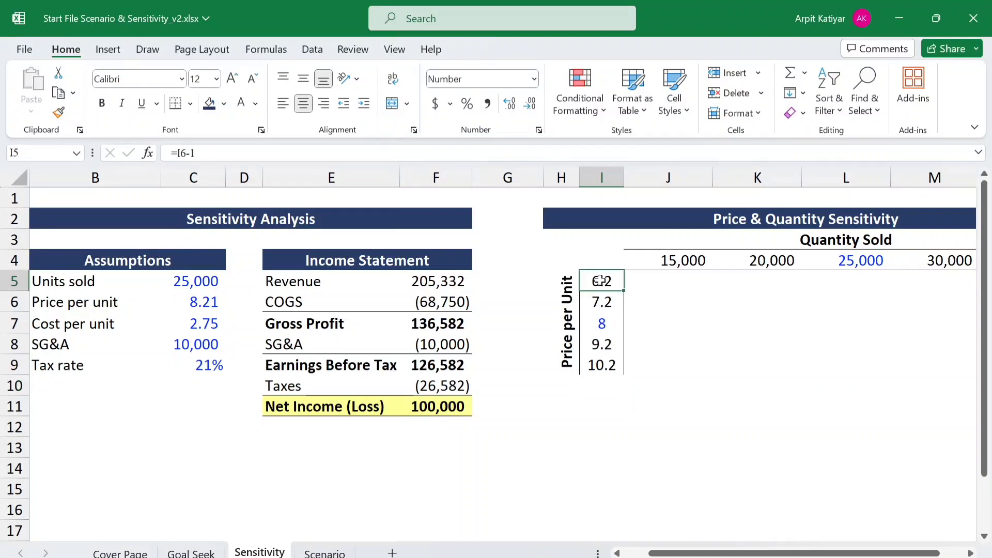
key("ctrl+shift+Down")
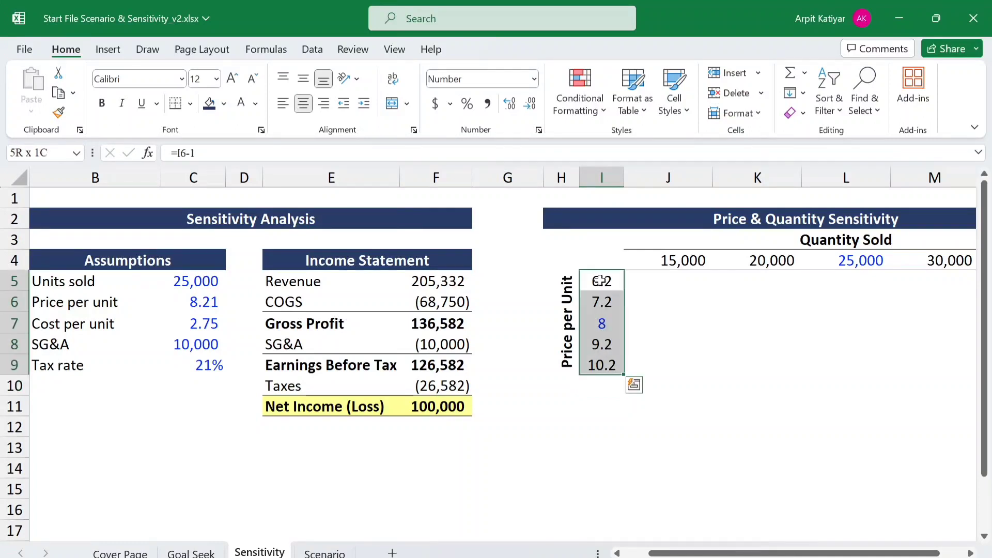
left_click(531, 105)
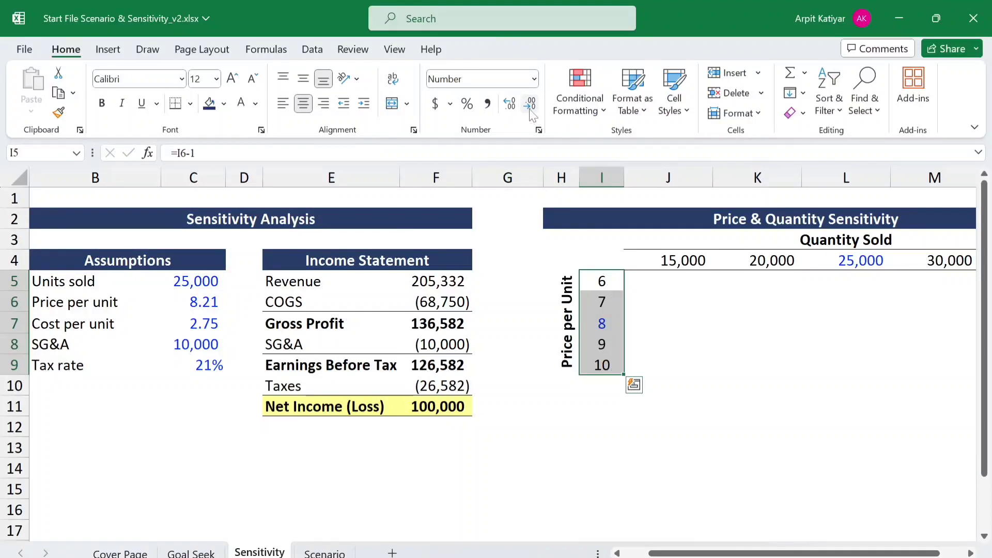
left_click(734, 320)
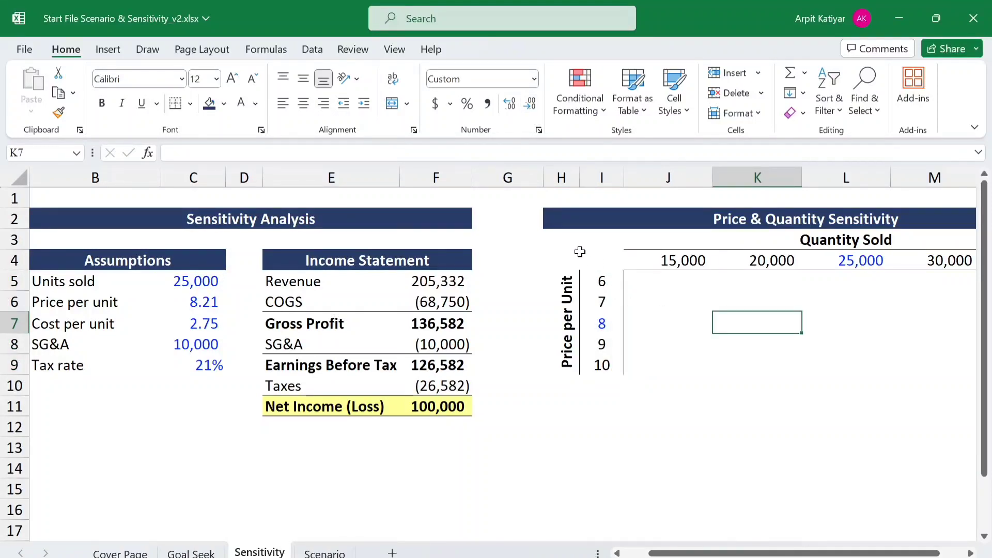
- Link the sensitivity table's corner cell I4 to Net Income (Loss) with =F11
left_click(593, 260)
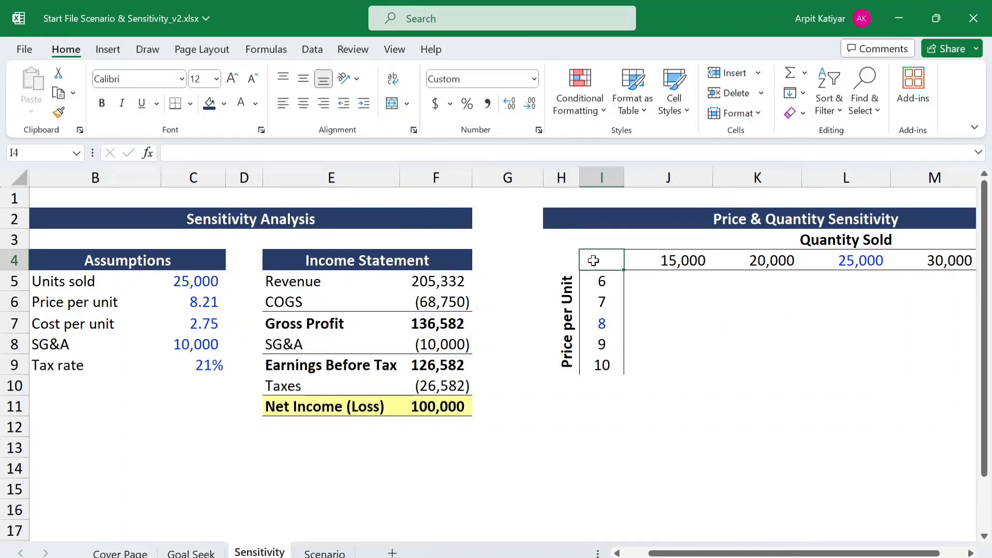
type("=")
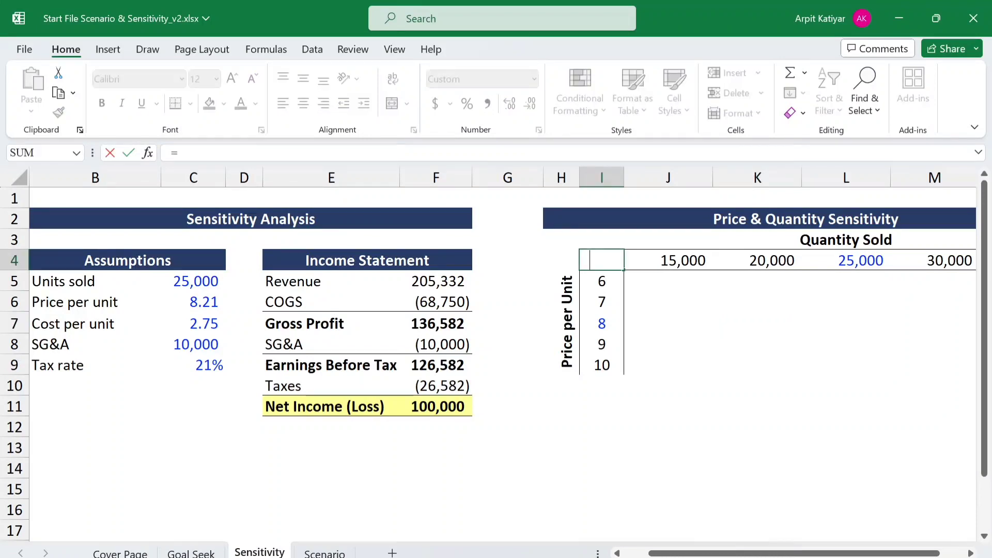
left_click(419, 416)
key("Return")
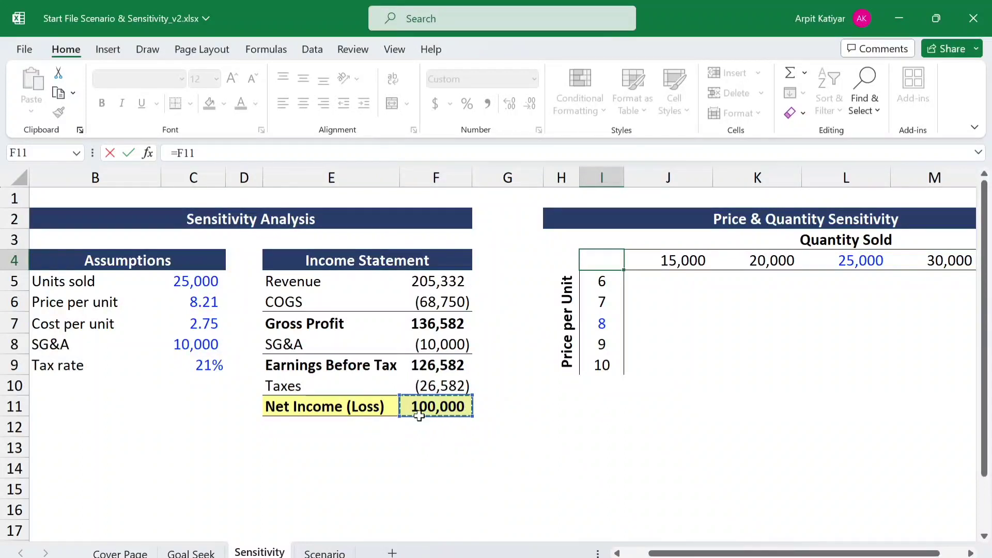
- Set the font color of the corner cell I4 to Automatic
left_click(616, 260)
right_click(618, 259)
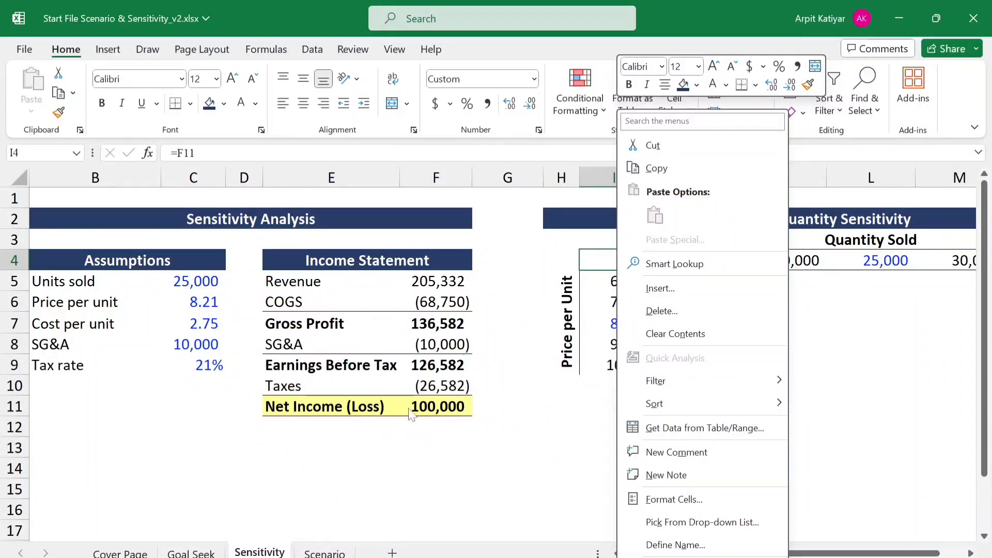
left_click(256, 104)
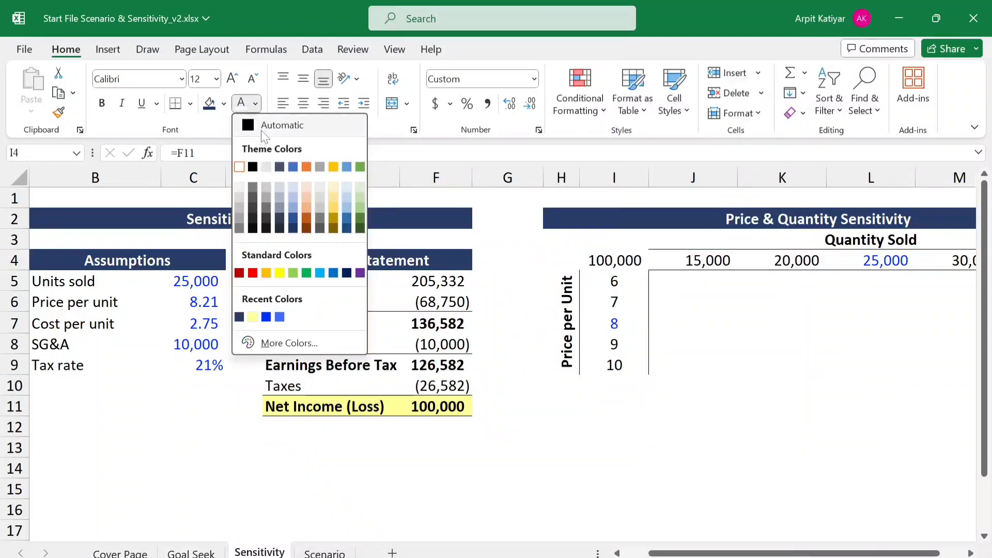
left_click(262, 128)
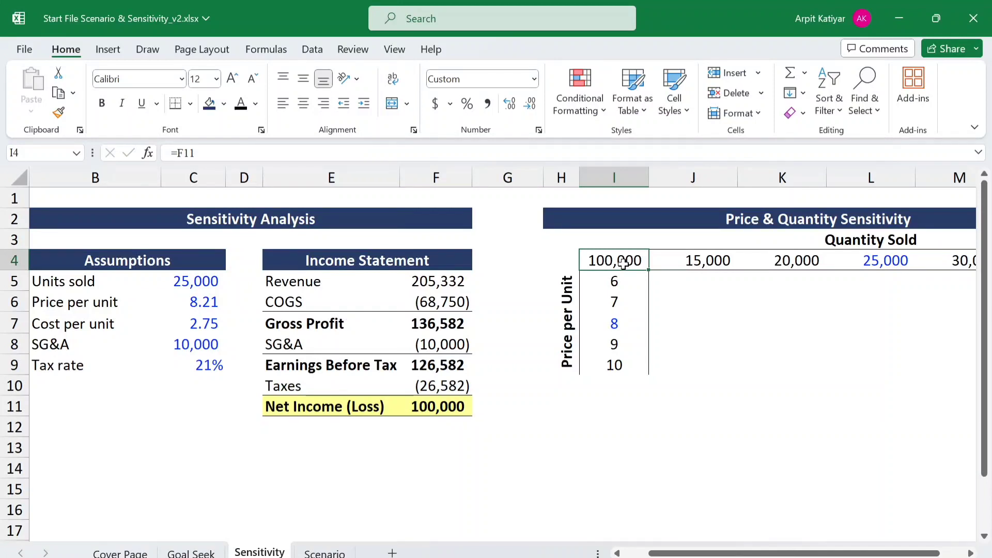
- Bold the corner cell and Price per Unit headers in I4:I9 and the Quantity Sold headers in J4:N4
key("ctrl+shift+Down")
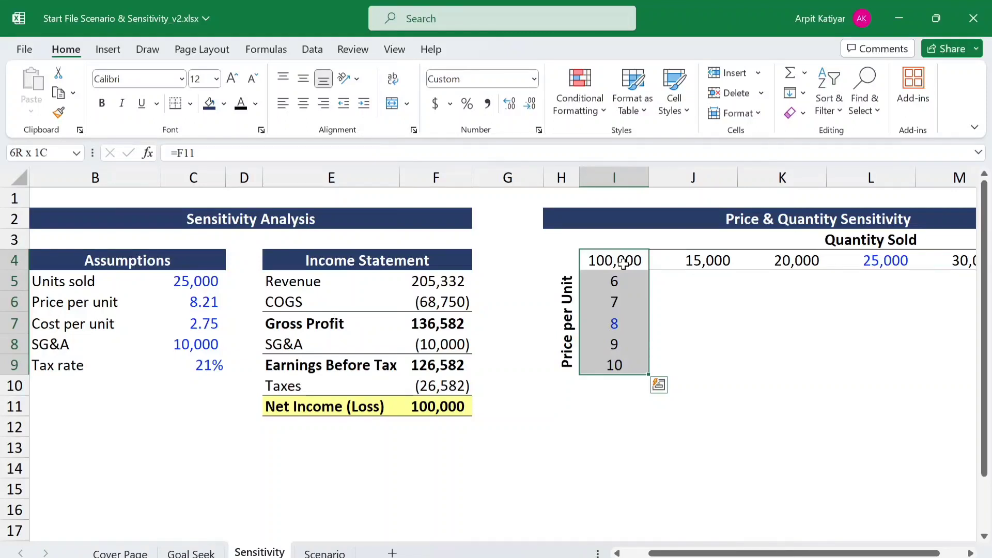
key("ctrl+b")
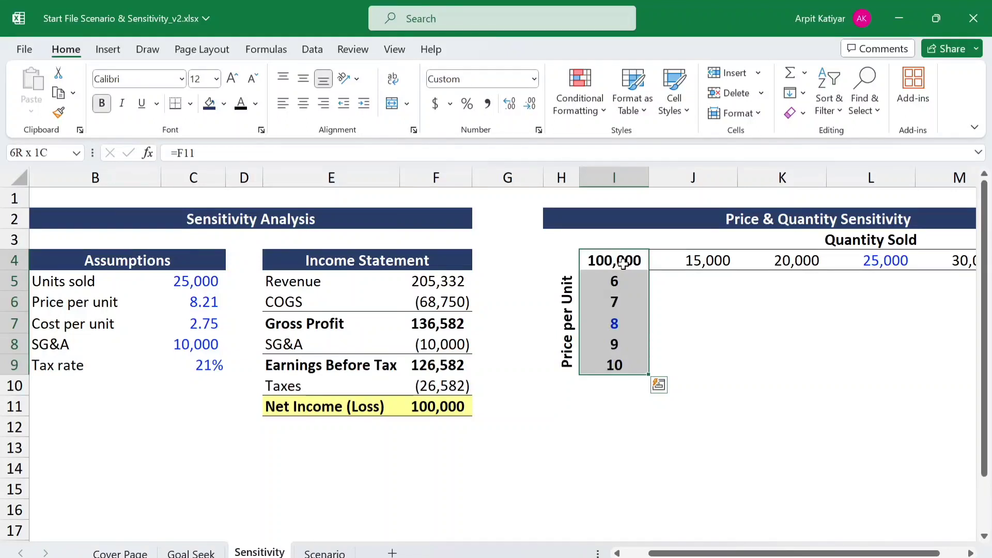
left_click(623, 264)
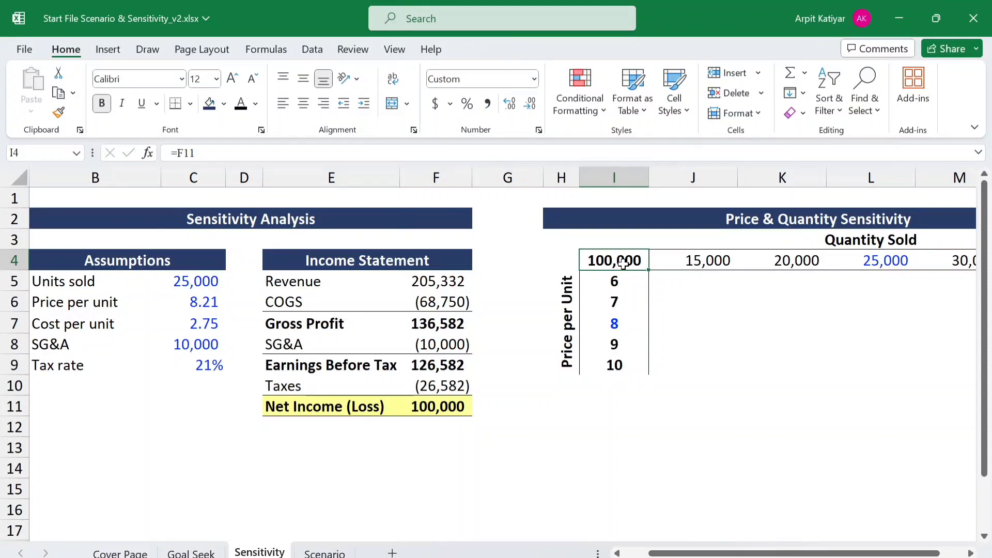
key("ctrl+shift+Right")
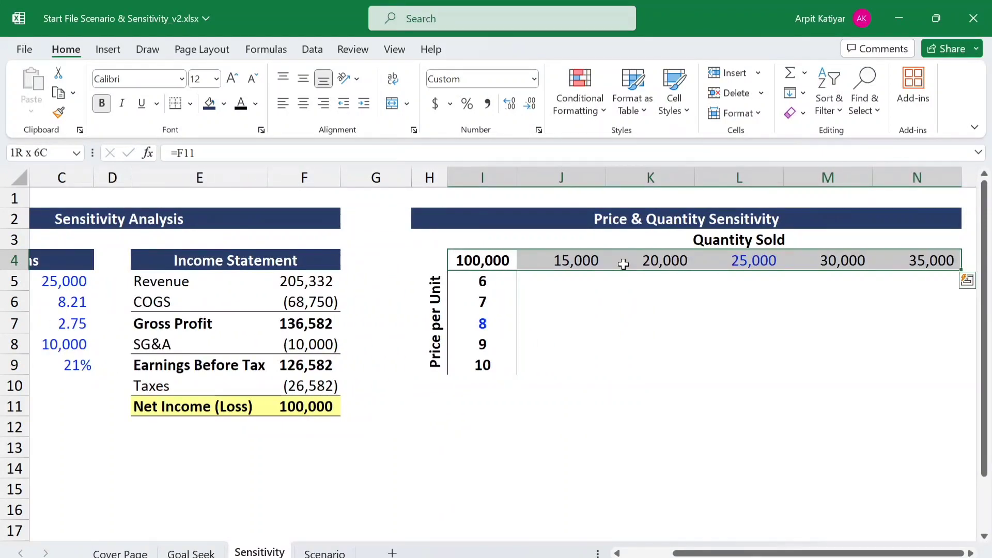
key("ctrl+b")
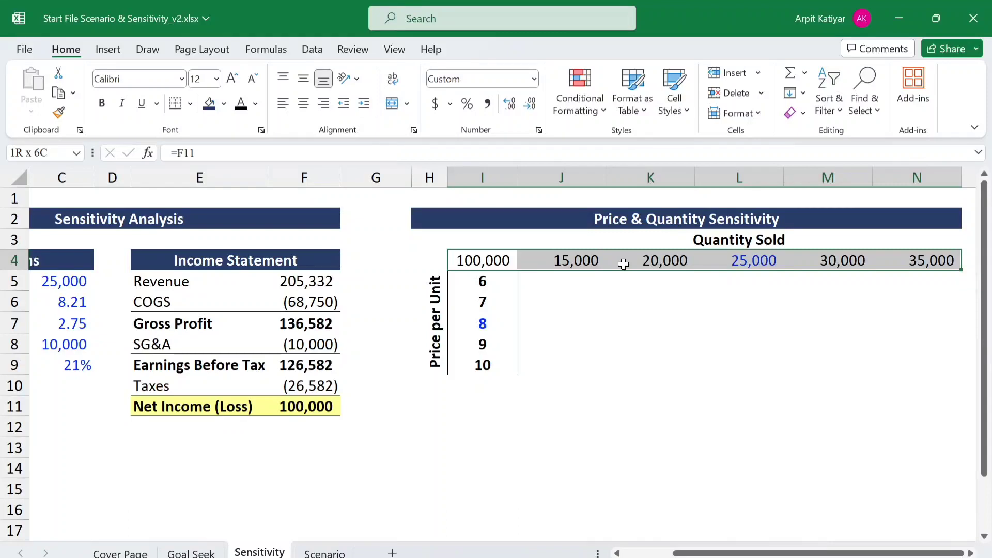
key("ctrl+b")
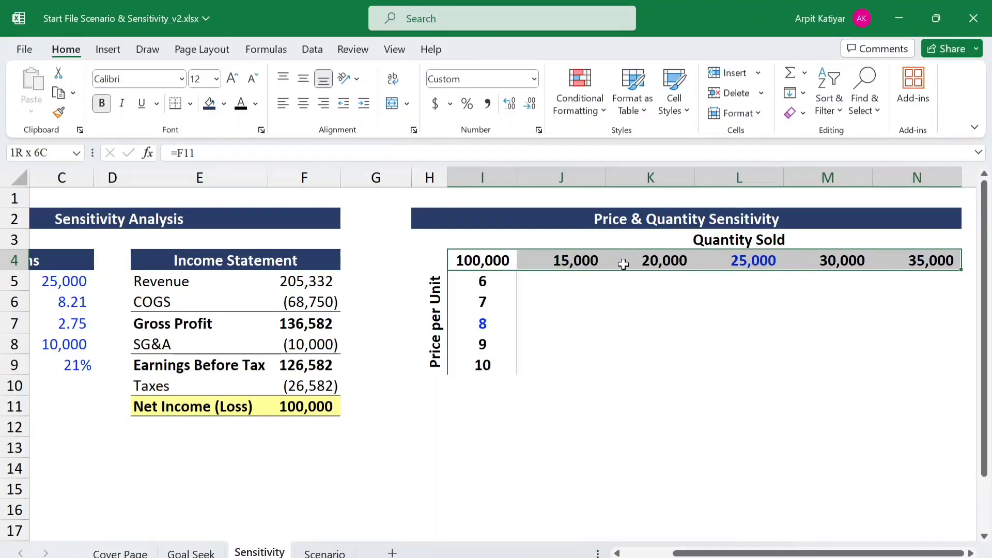
left_click(527, 281)
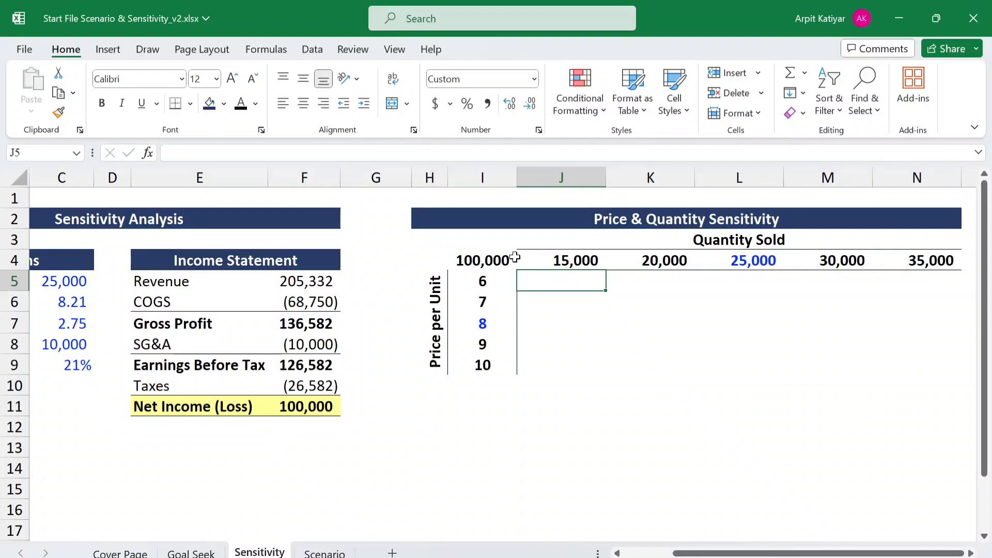
left_click(408, 261)
type("b")
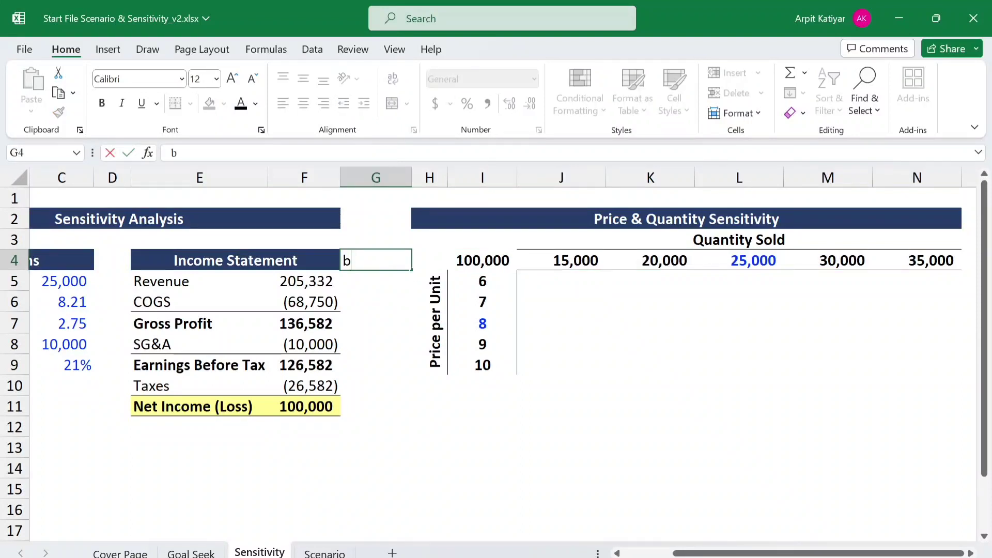
key("BackSpace")
- Create a two-variable data table over I4:N9 with C5 as the row input cell and C6 as the column input cell
left_click(469, 264)
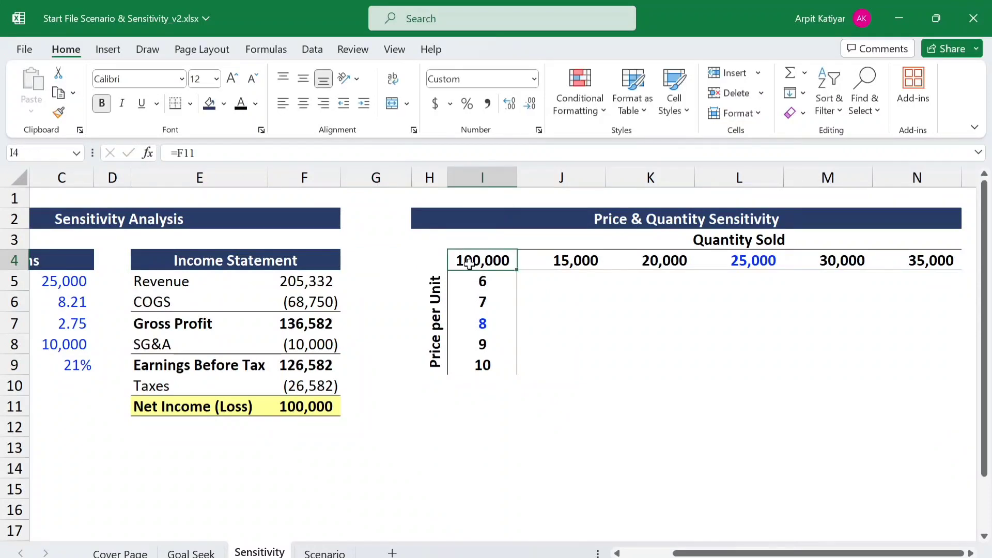
key("ctrl+shift+Down")
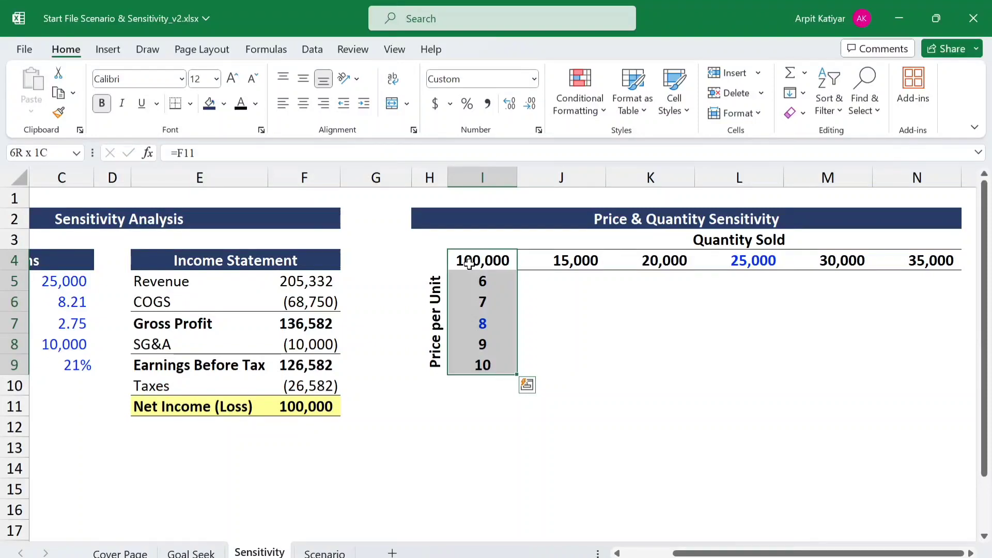
key("ctrl+shift+Right")
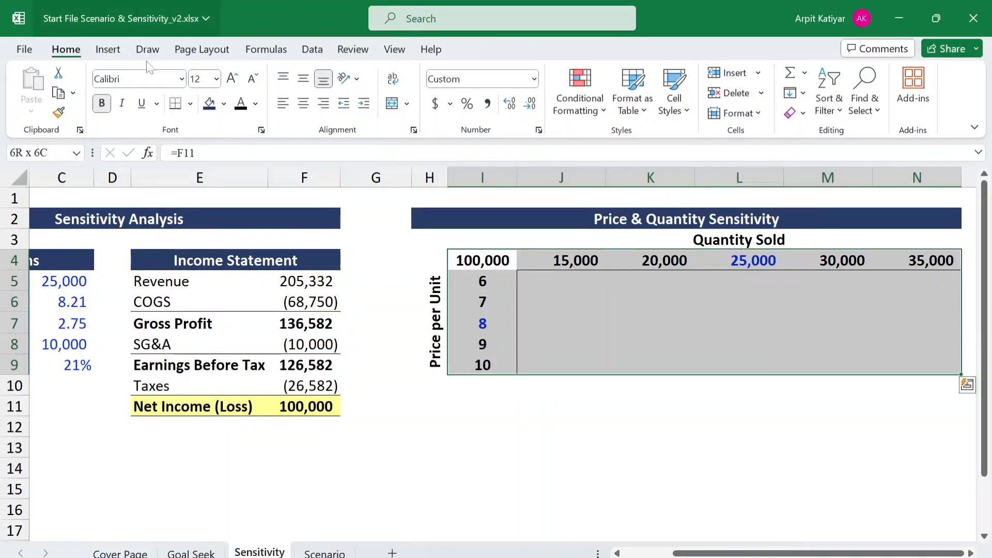
left_click(306, 51)
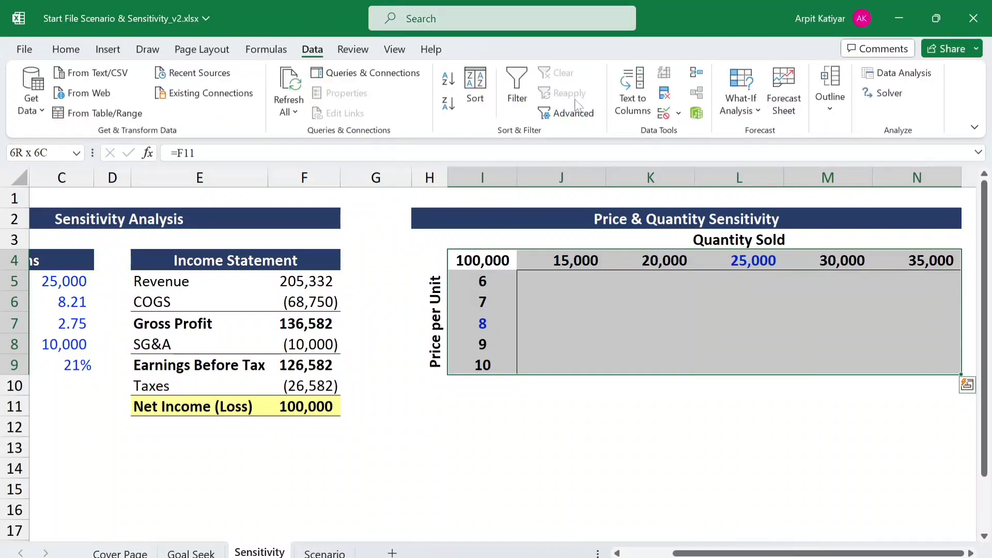
left_click(757, 110)
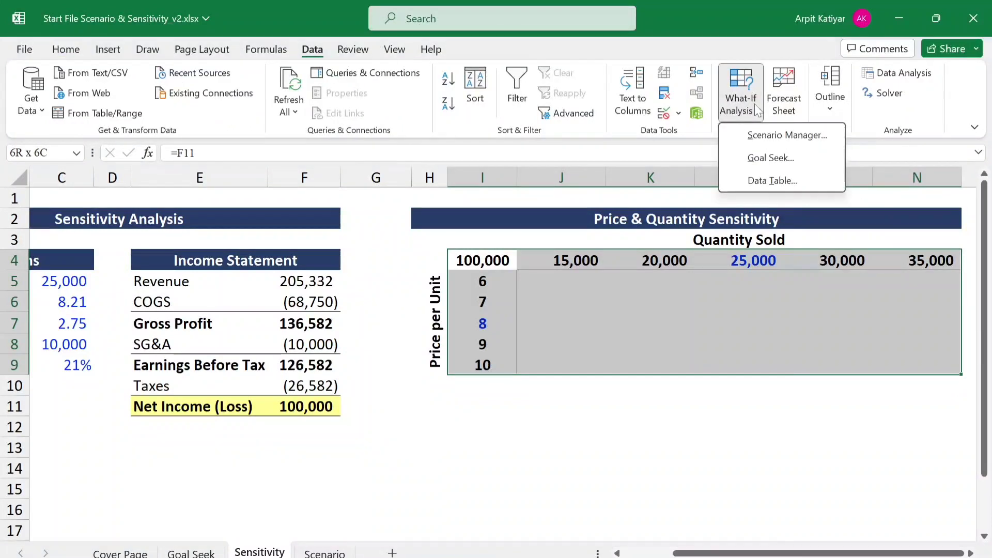
left_click(770, 180)
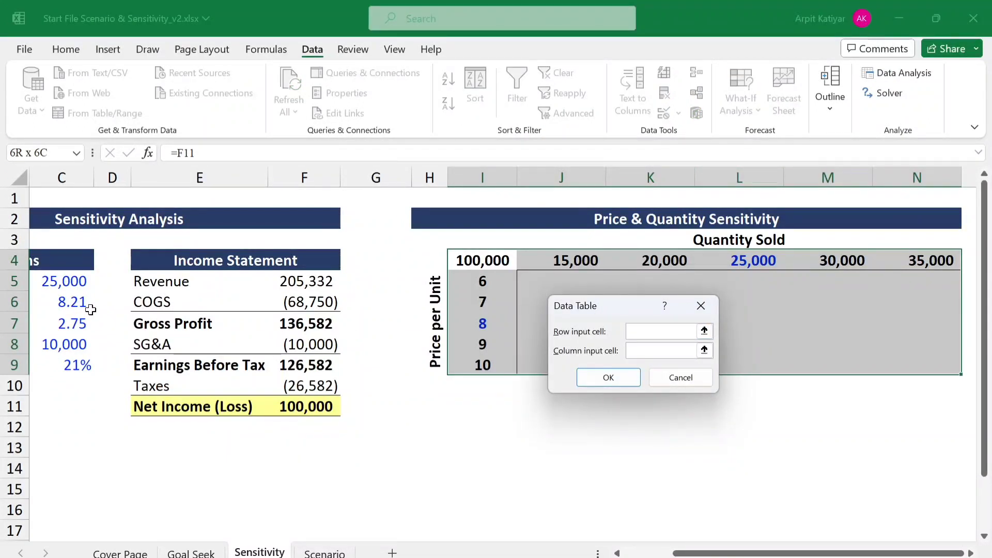
left_click(59, 281)
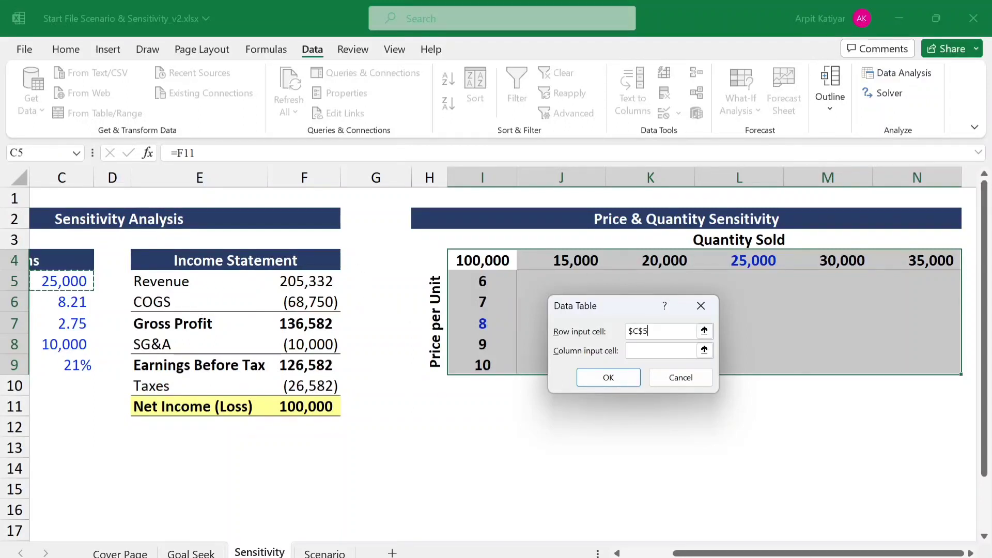
left_click(655, 351)
left_click(65, 301)
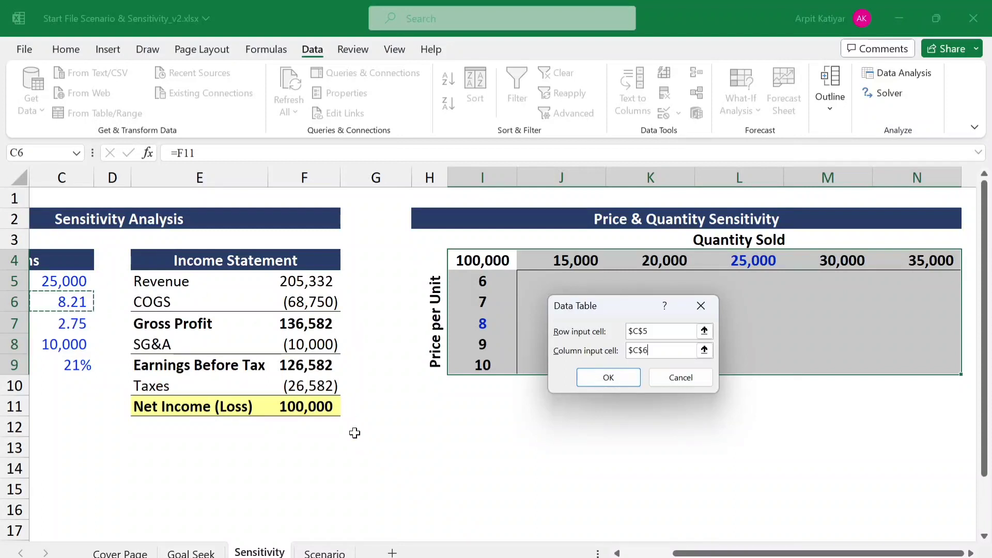
left_click(608, 378)
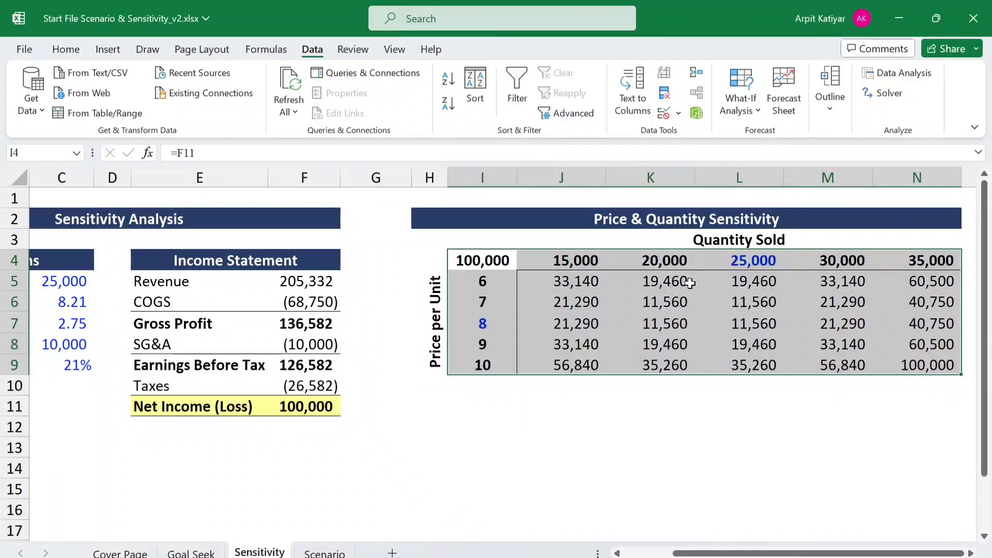
- Shade the central results K6:M8 of the sensitivity table with a light blue fill
left_click(666, 300)
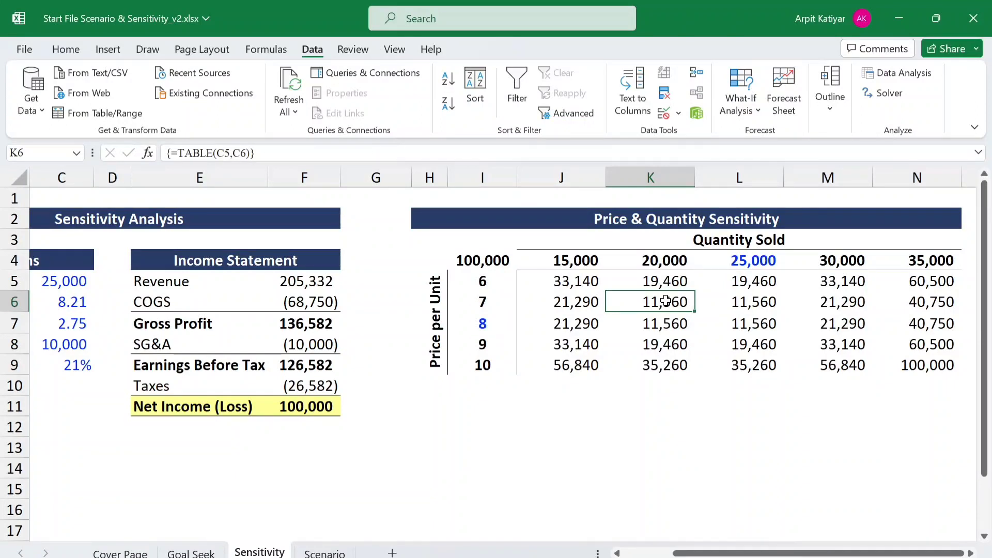
key("shift+Down")
key("shift+Down")
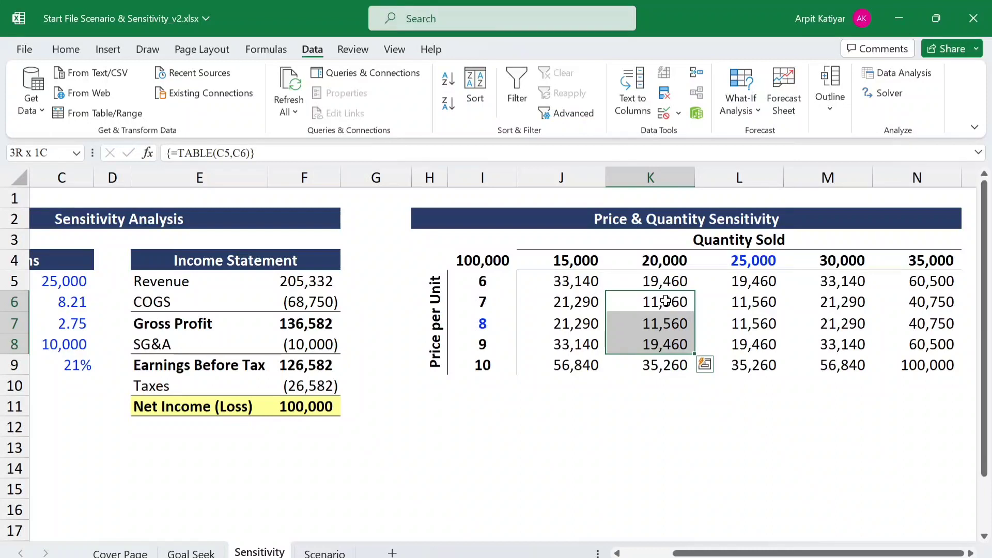
key("shift+Right")
key("shift+Right")
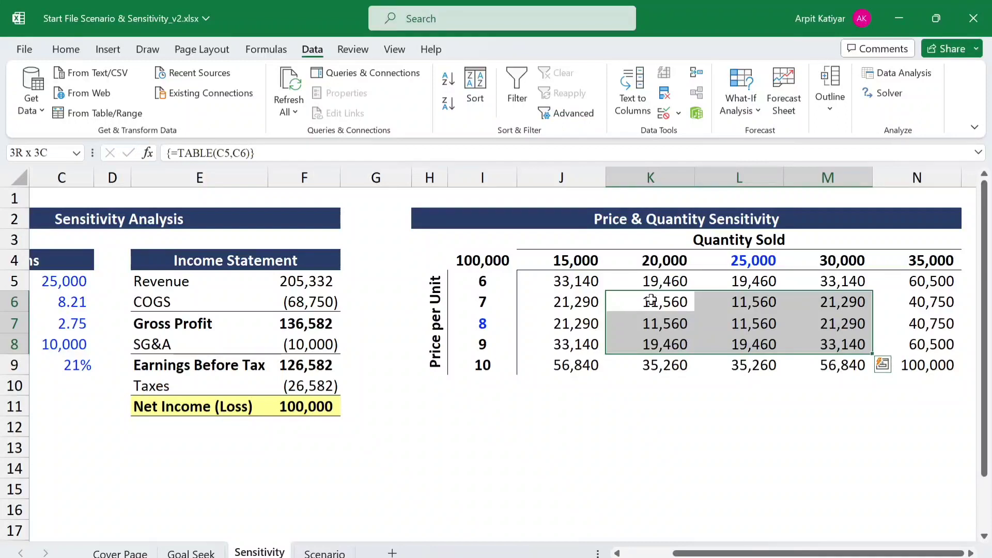
key("alt")
key("h")
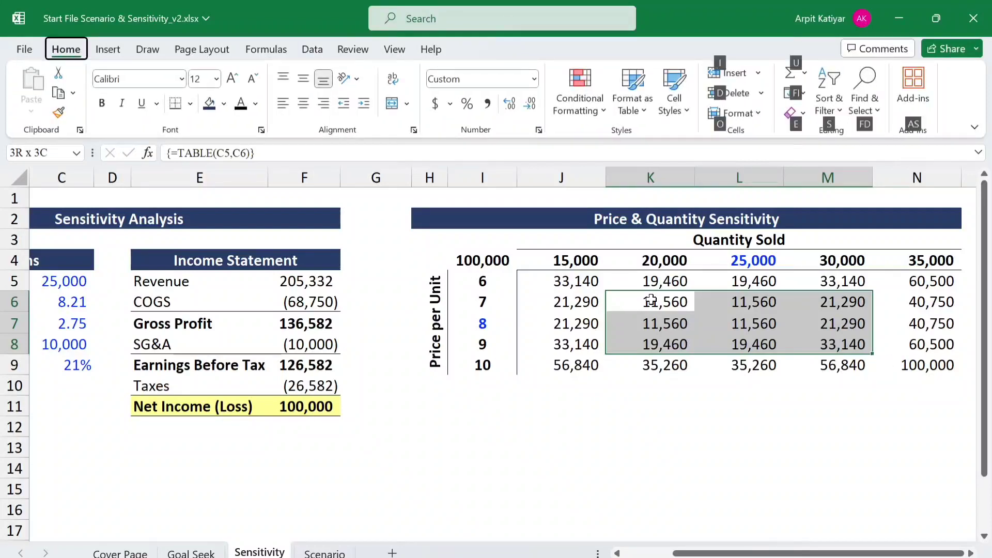
key("h")
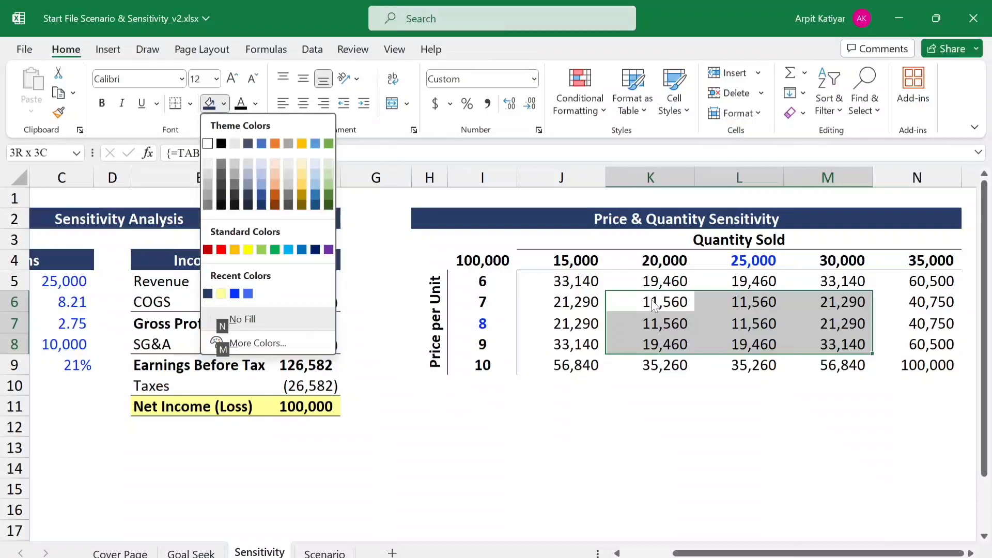
left_click(267, 172)
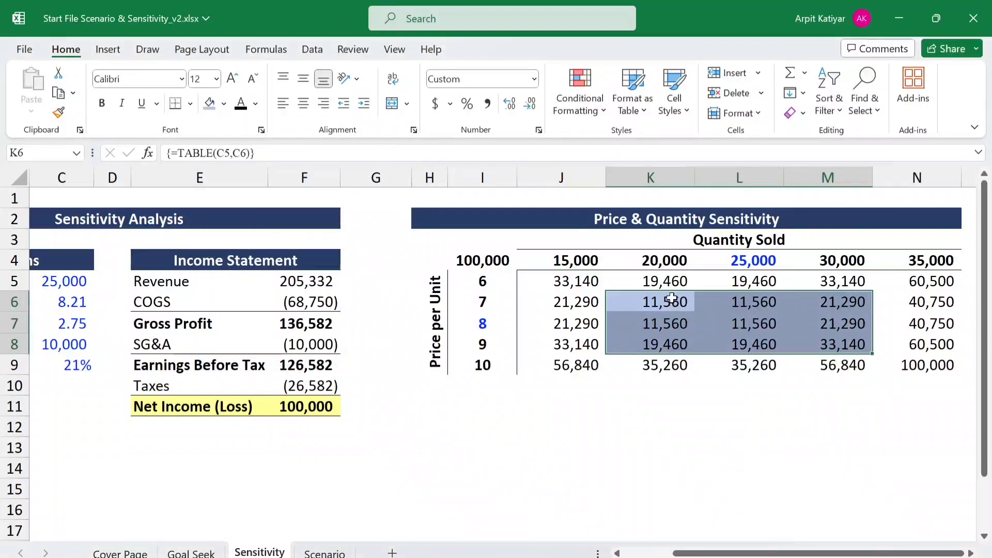
left_click(738, 448)
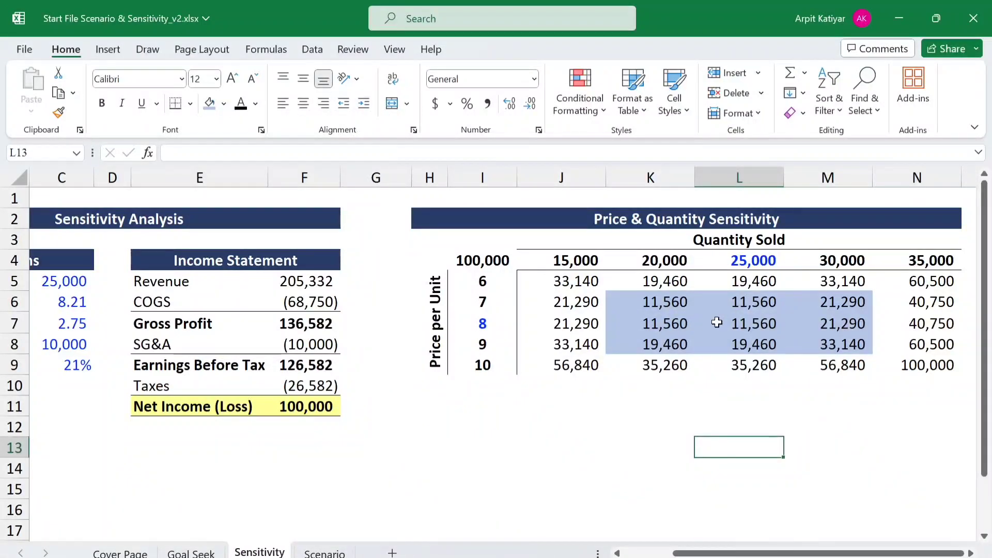
- Give the sensitivity table's centre cell L7 a paler blue fill than the cells around it
left_click(753, 324)
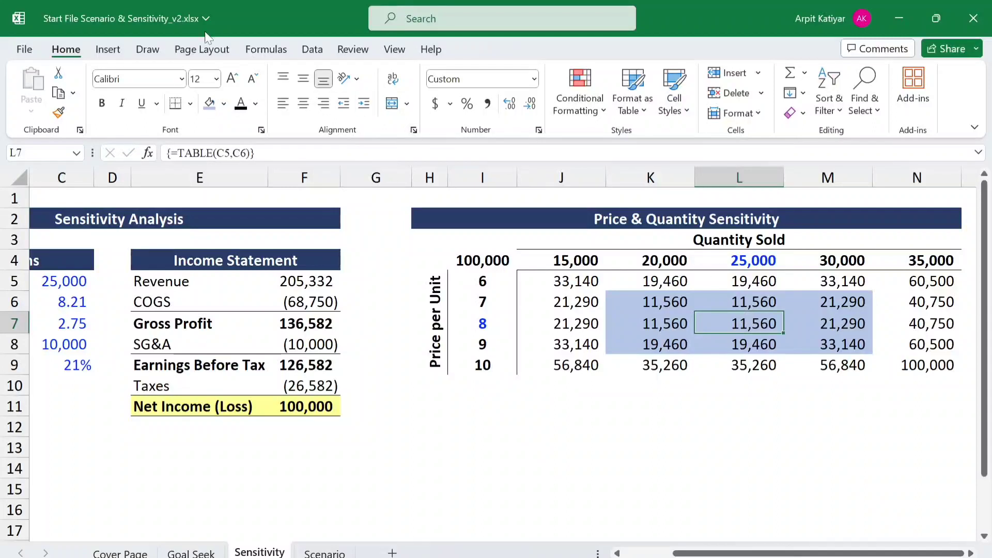
left_click(223, 104)
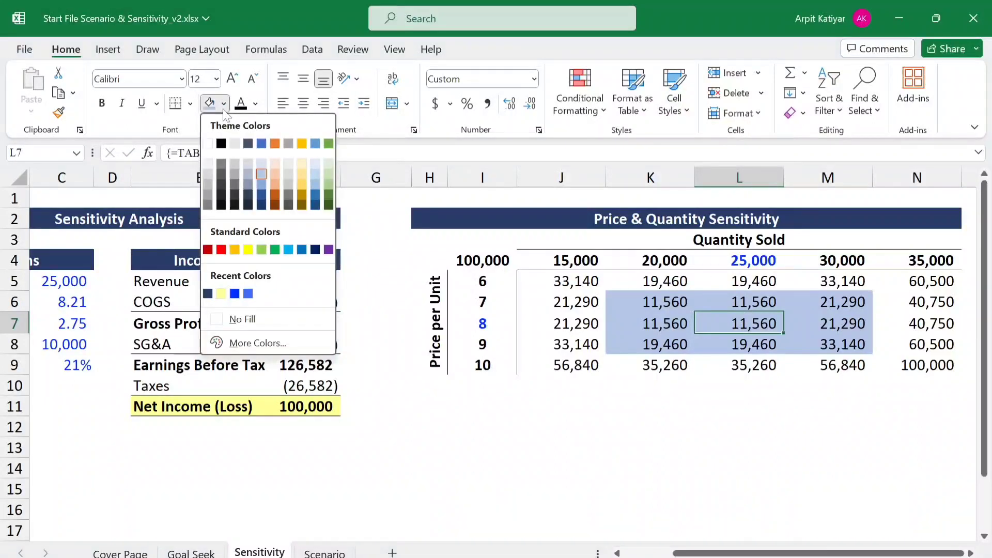
left_click(265, 161)
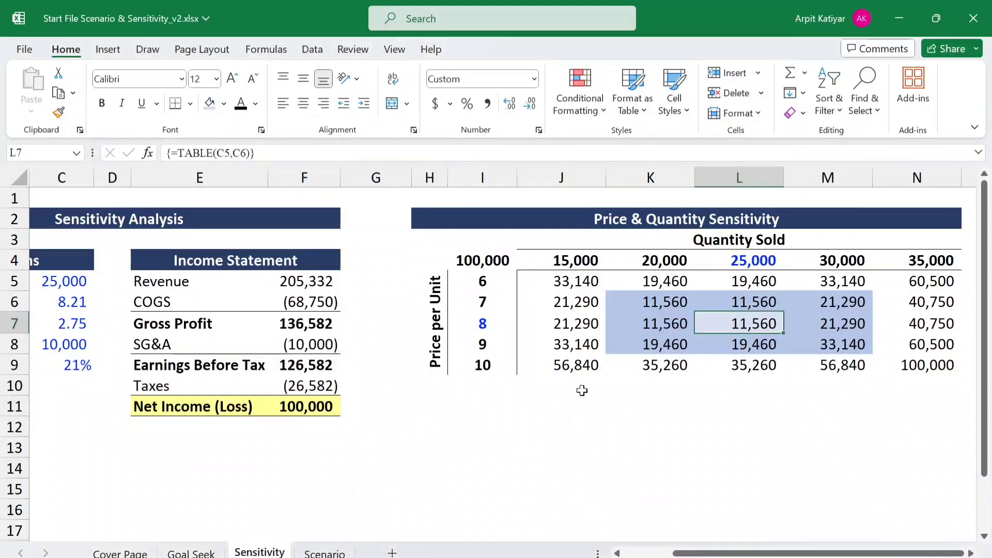
left_click(592, 417)
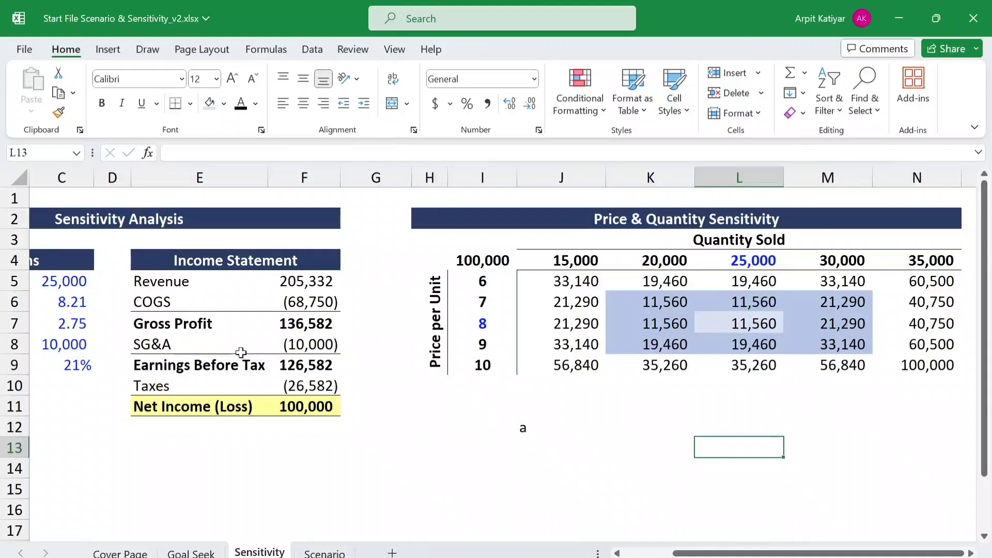
- Set Units sold in C5 of the Assumptions to 28000
left_click_drag(721, 554, 650, 553)
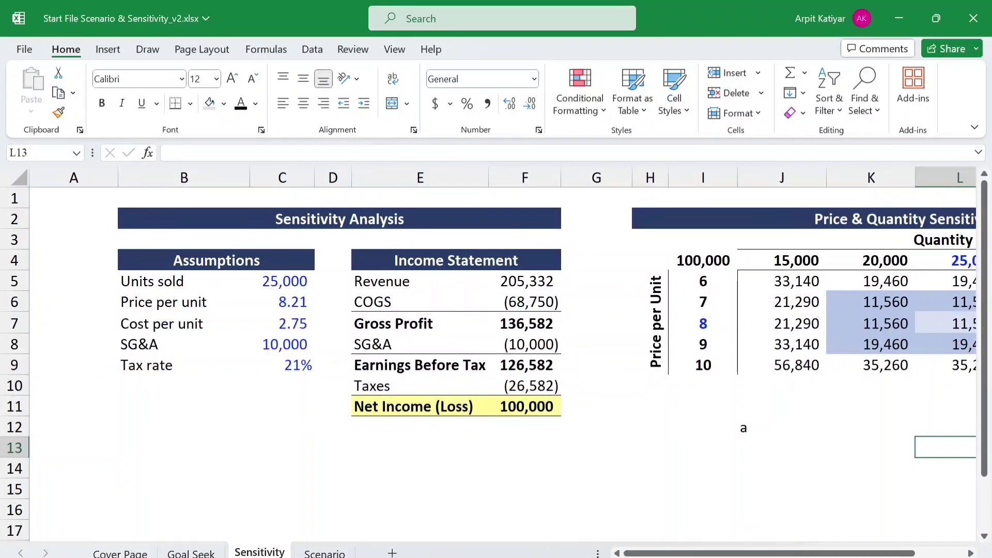
left_click(292, 282)
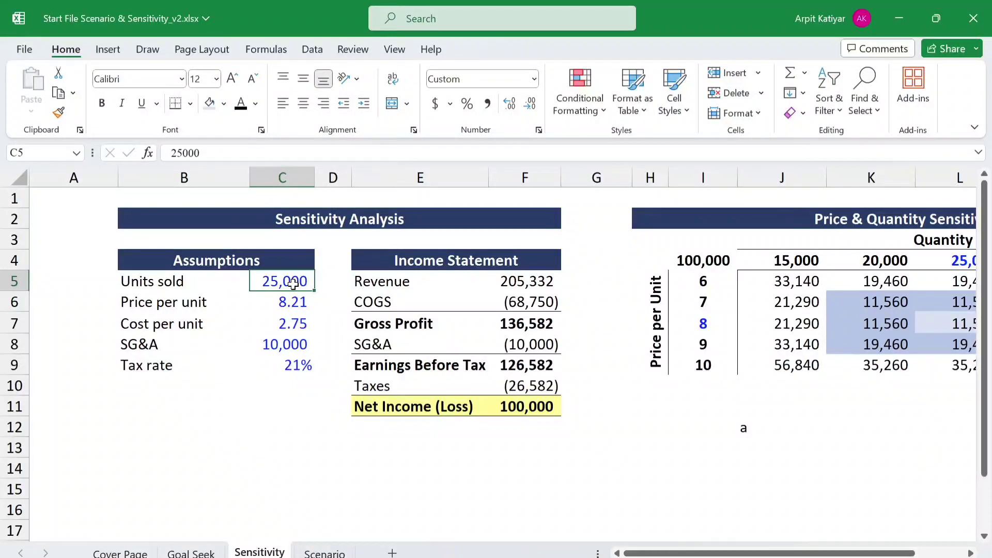
type("28")
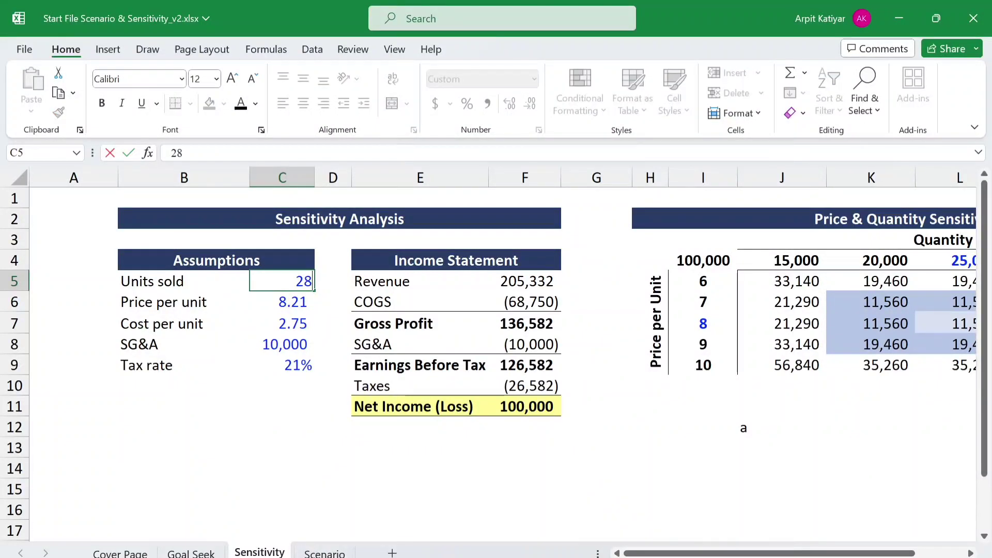
type("000")
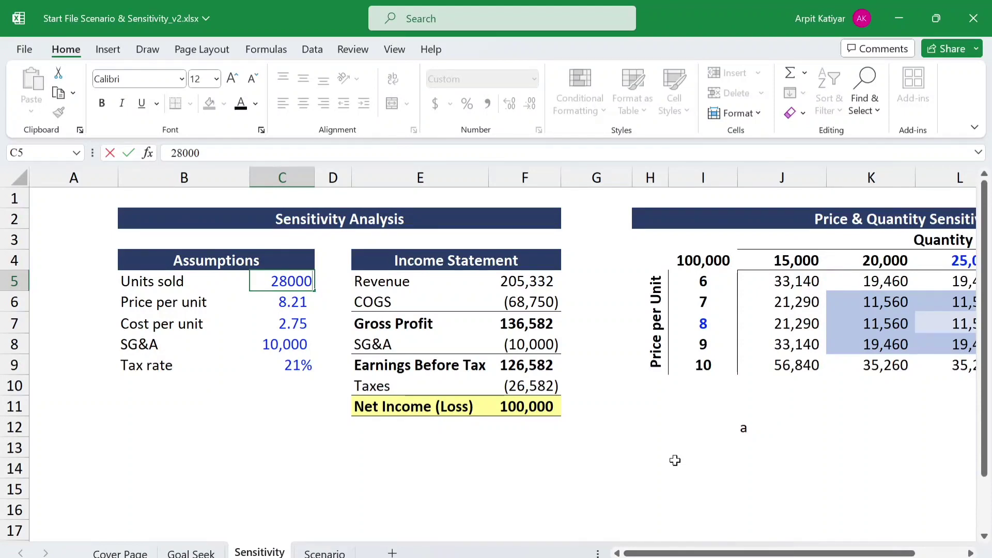
key("Return")
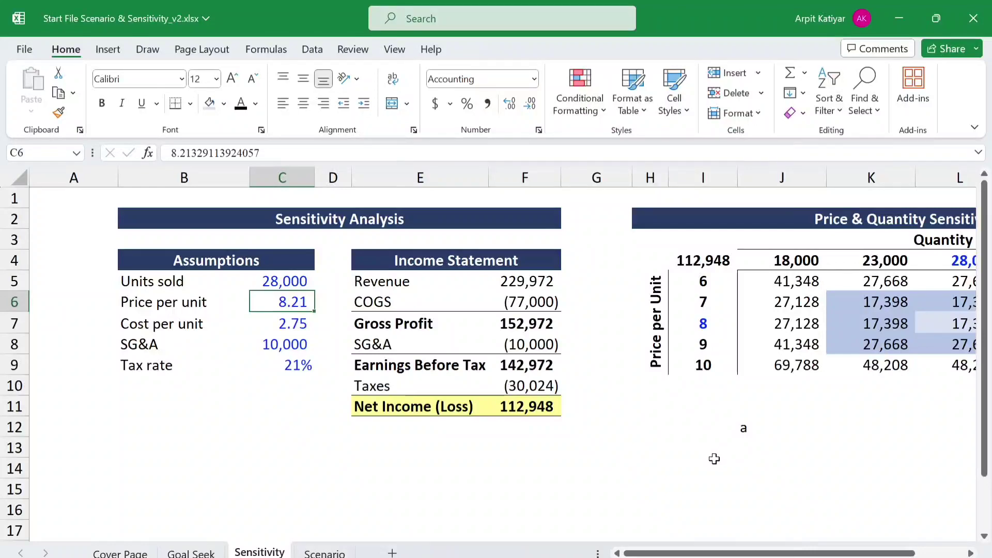
- Set Price per unit in C6 of the Assumptions to 9
scroll(714, 459, "down", 3)
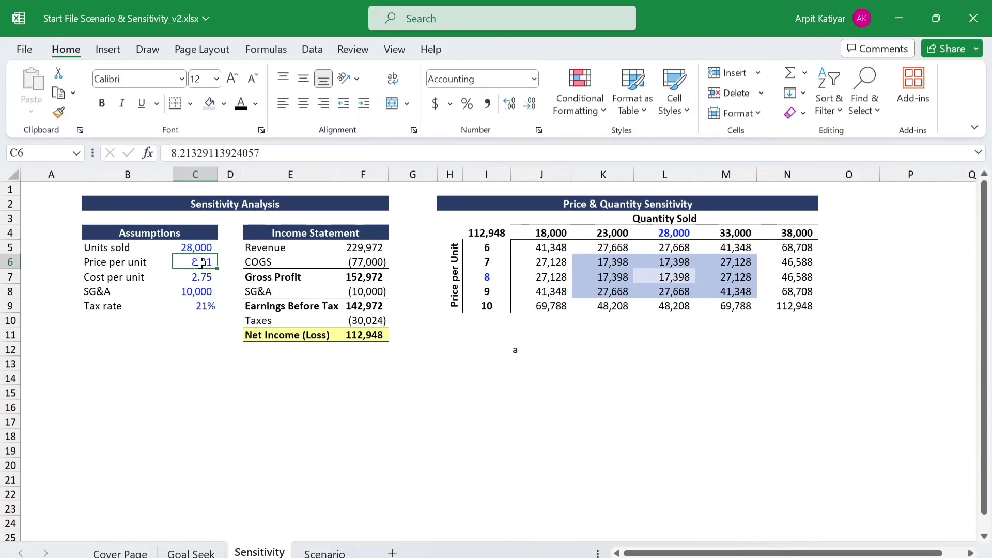
type("9")
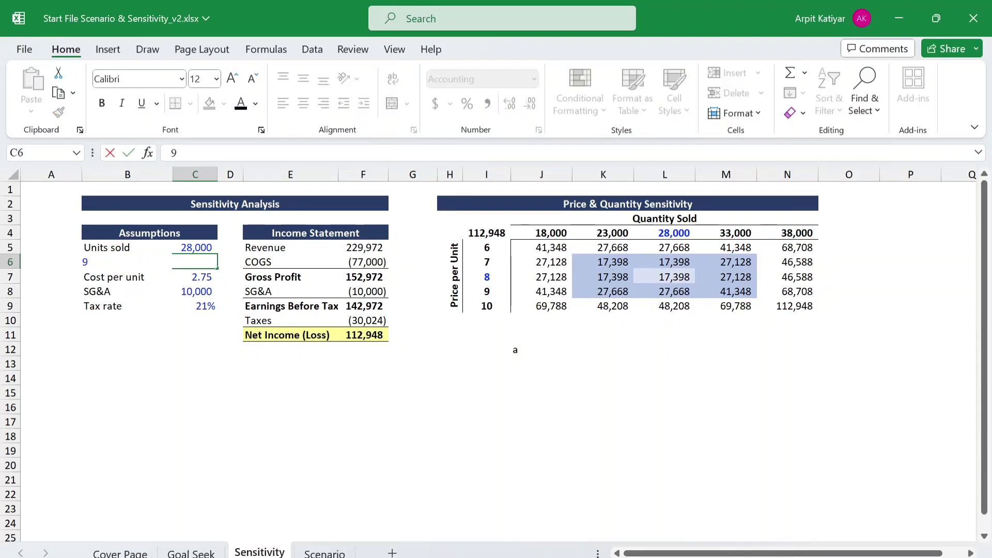
key("Return")
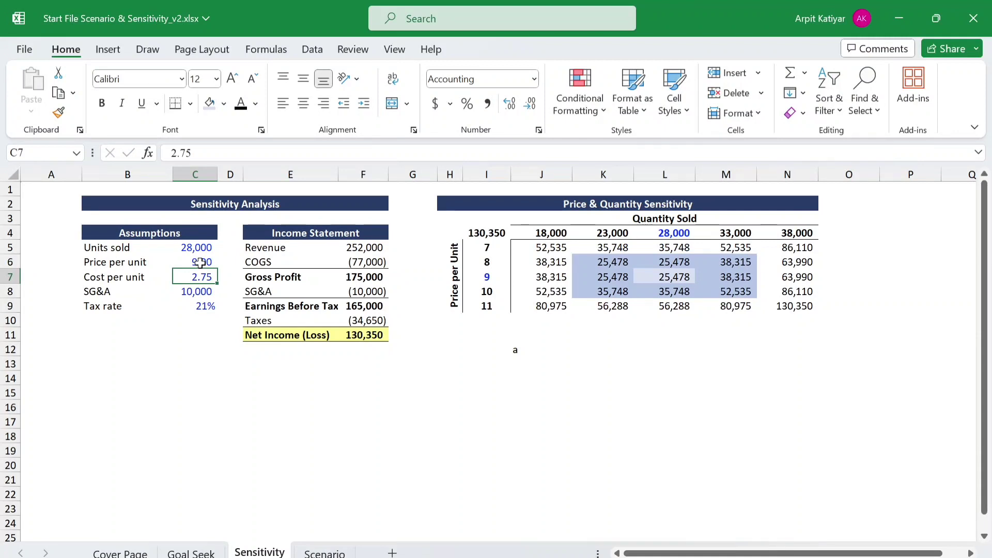
left_click(504, 418)
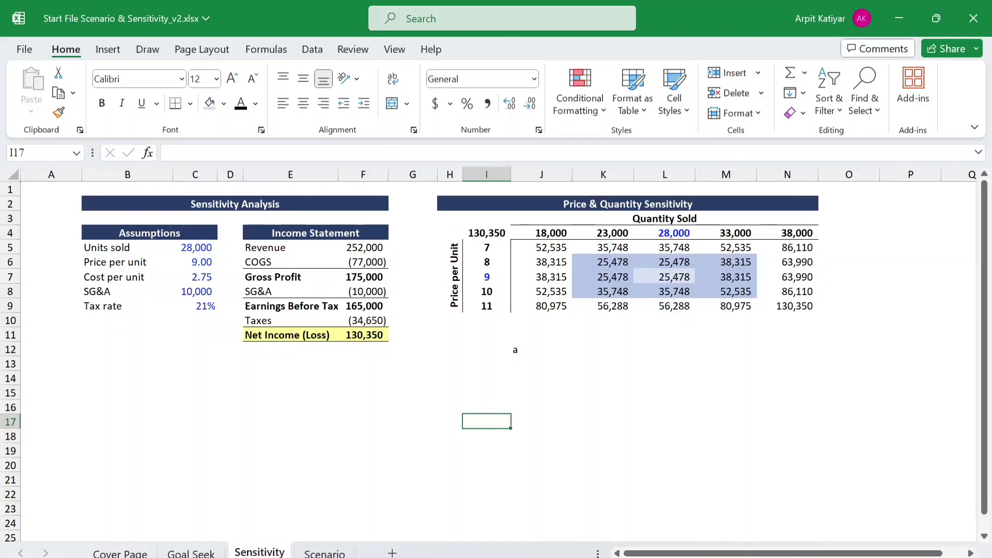
- Open the Scenario sheet and enter the marker b in cell H7, outside the scenario table
left_click(324, 552)
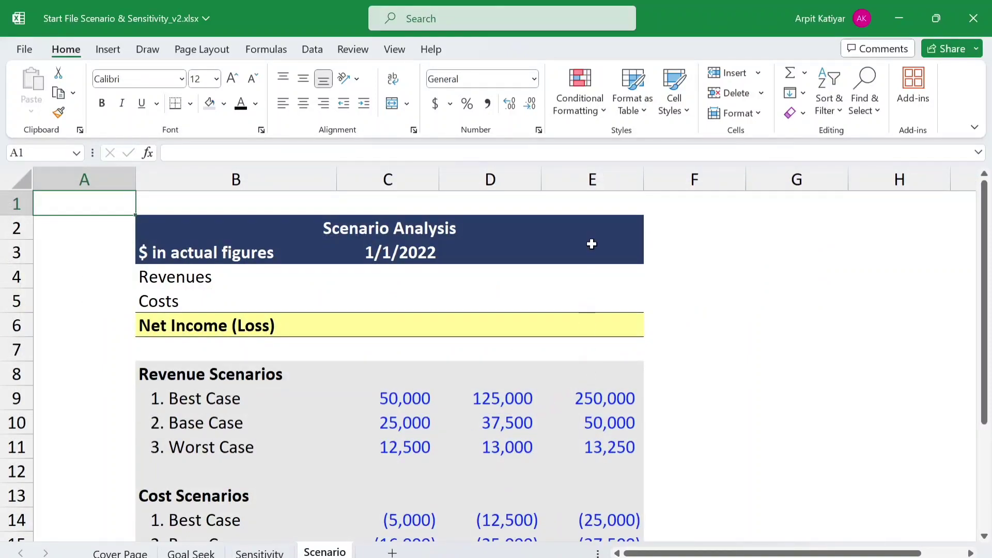
double_click(400, 267)
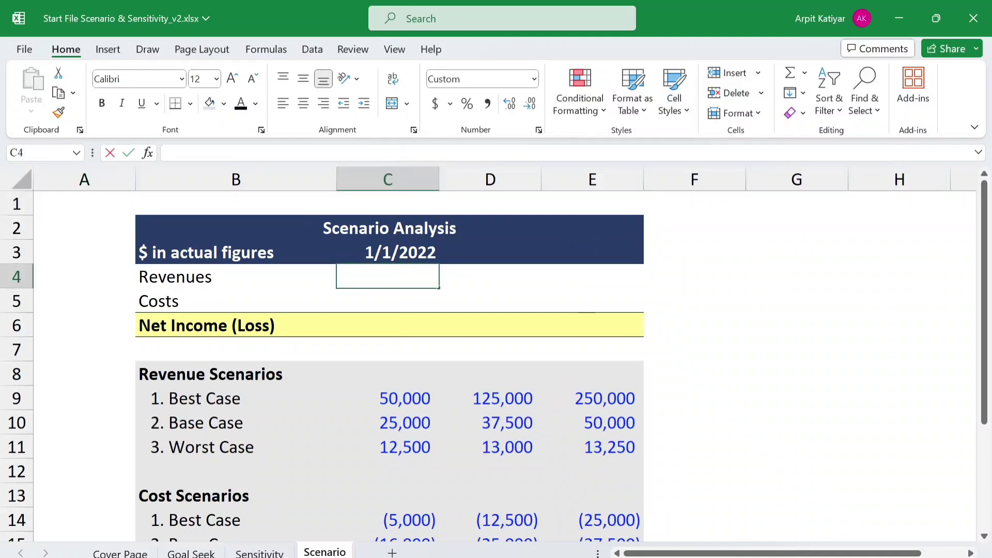
left_click(391, 253)
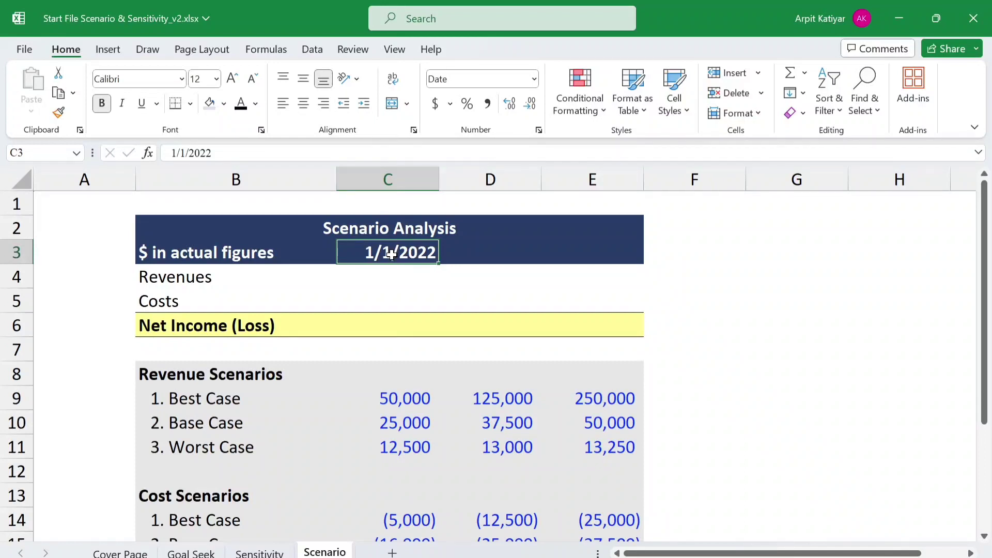
left_click(873, 350)
type("b")
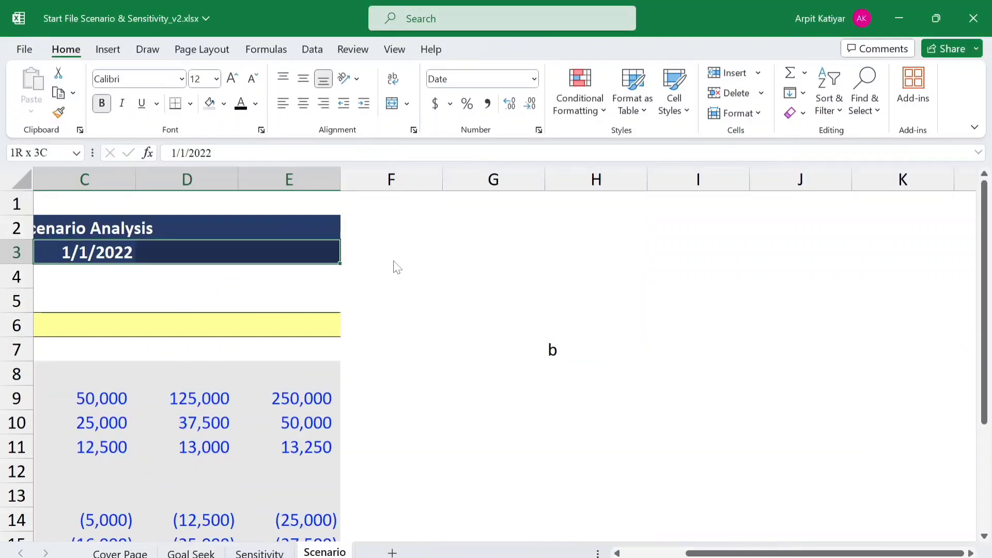
- Apply the custom number format yyyy\E to the date header cells C3:E3
key("ctrl+1")
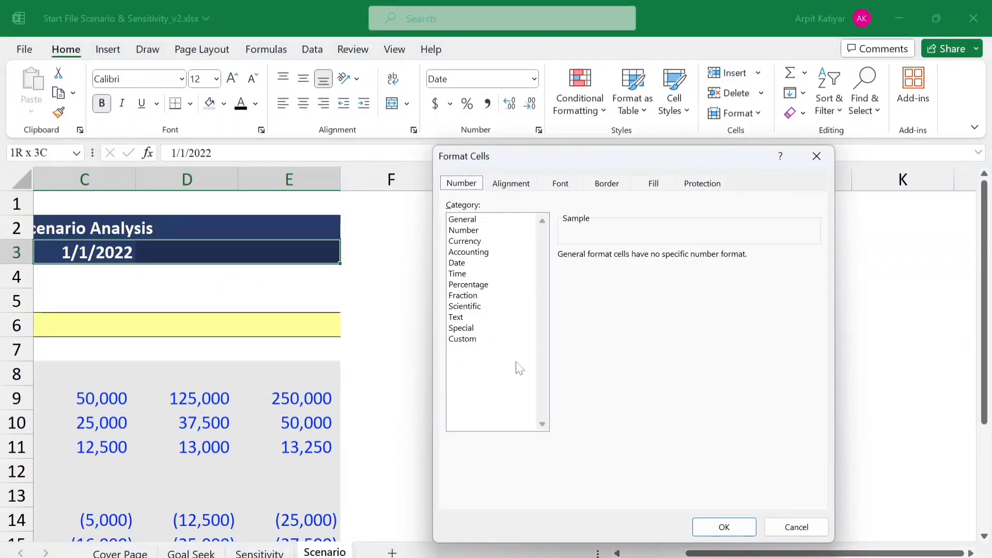
left_click(473, 339)
left_click(726, 267)
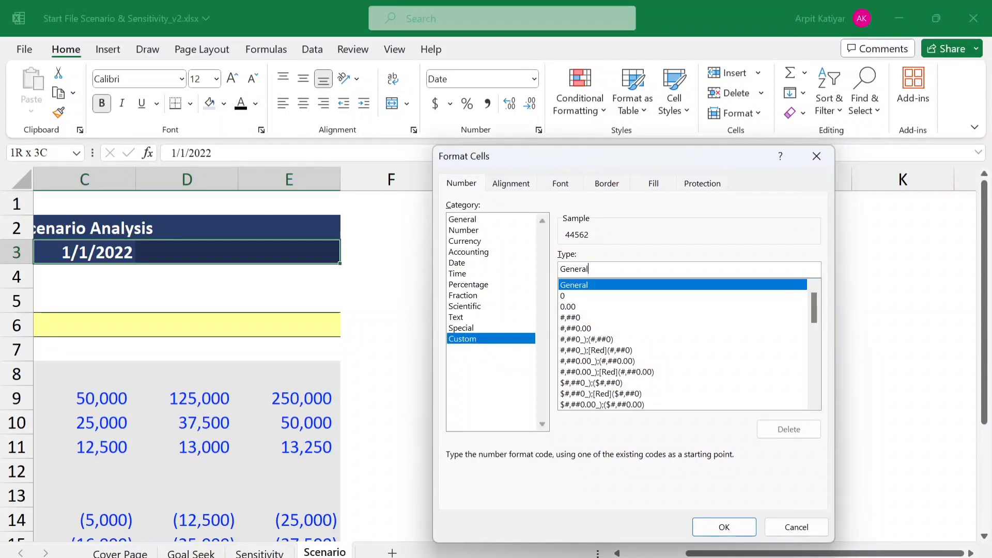
left_click(472, 263)
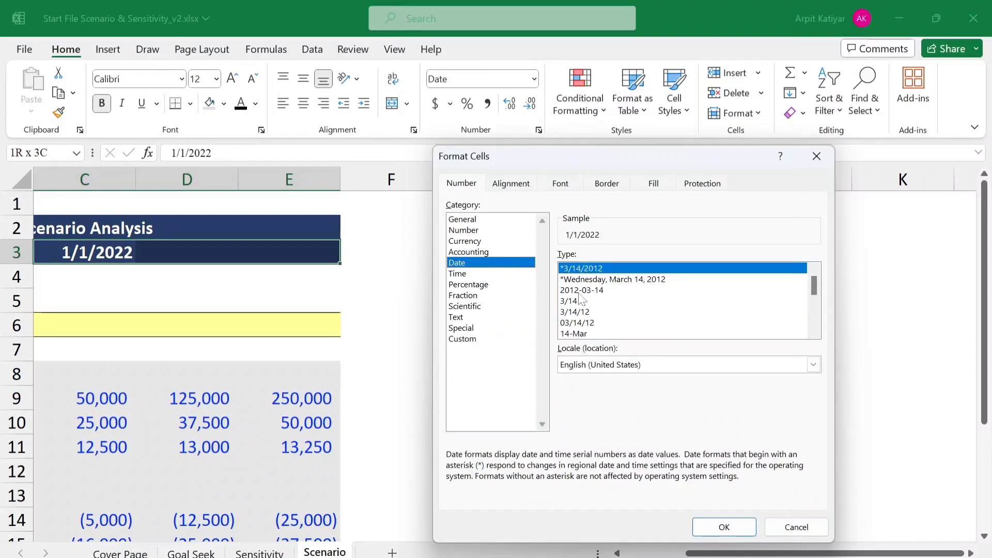
left_click(484, 339)
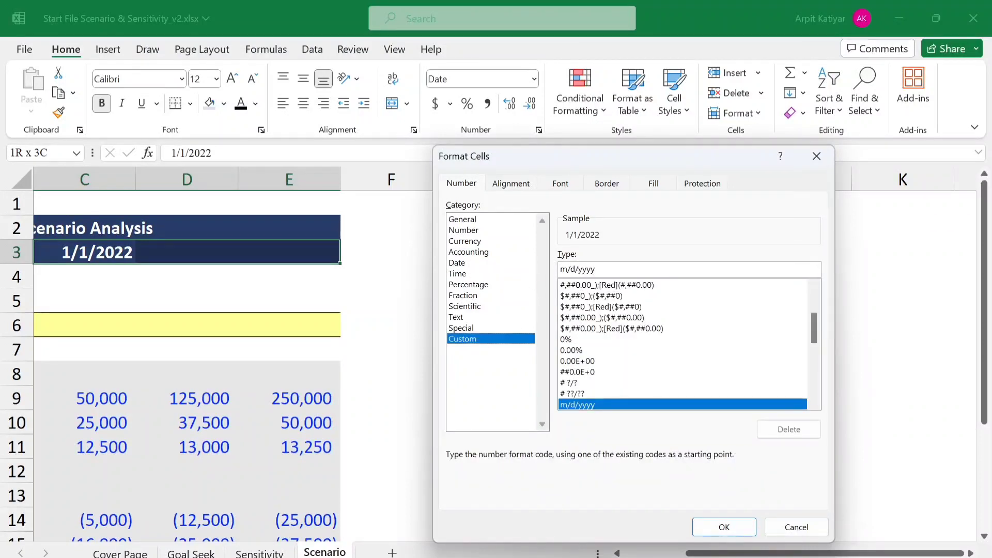
left_click_drag(560, 269, 575, 269)
key("Delete")
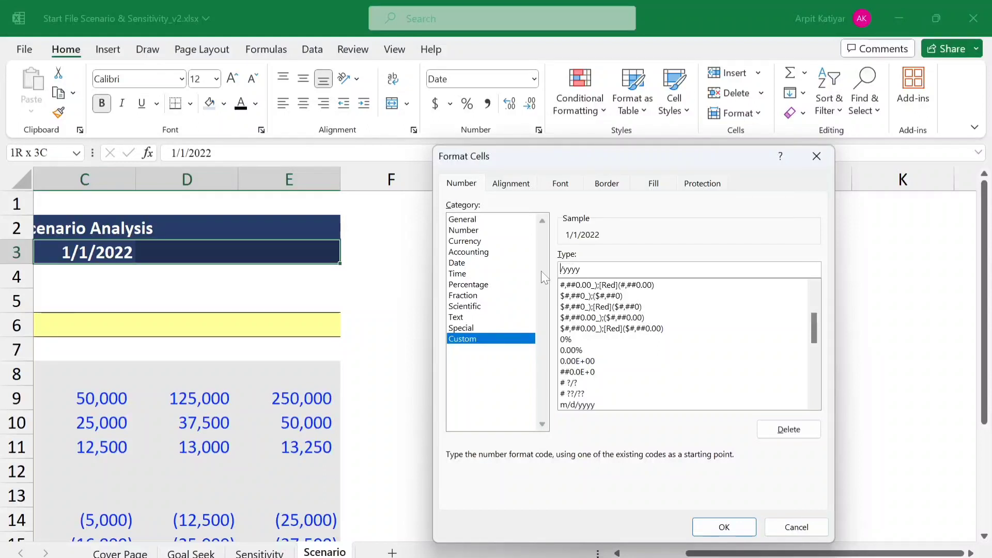
key("Delete")
type("\\E")
key("Return")
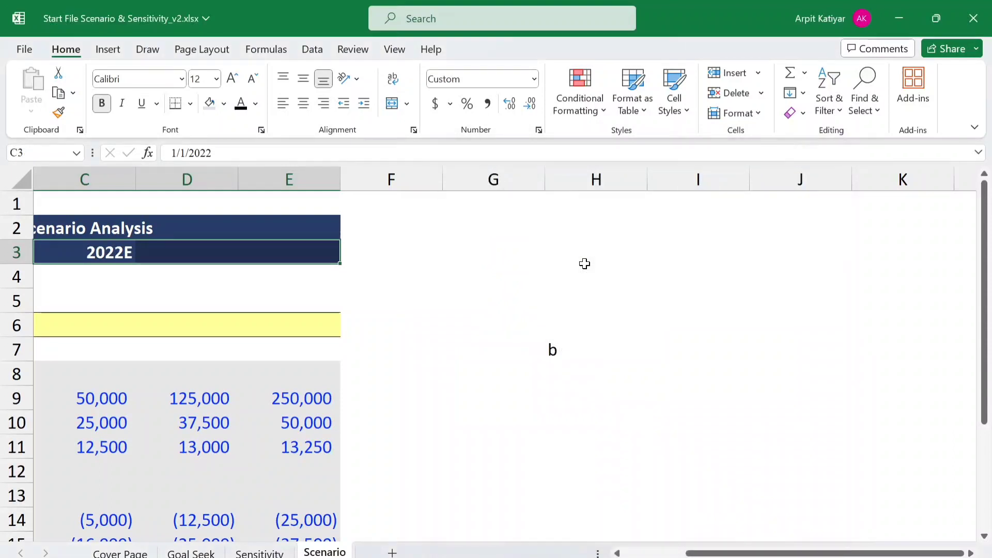
- Enter an EDATE formula in D3 that moves the date in C3 forward by 12 months
left_click(122, 246)
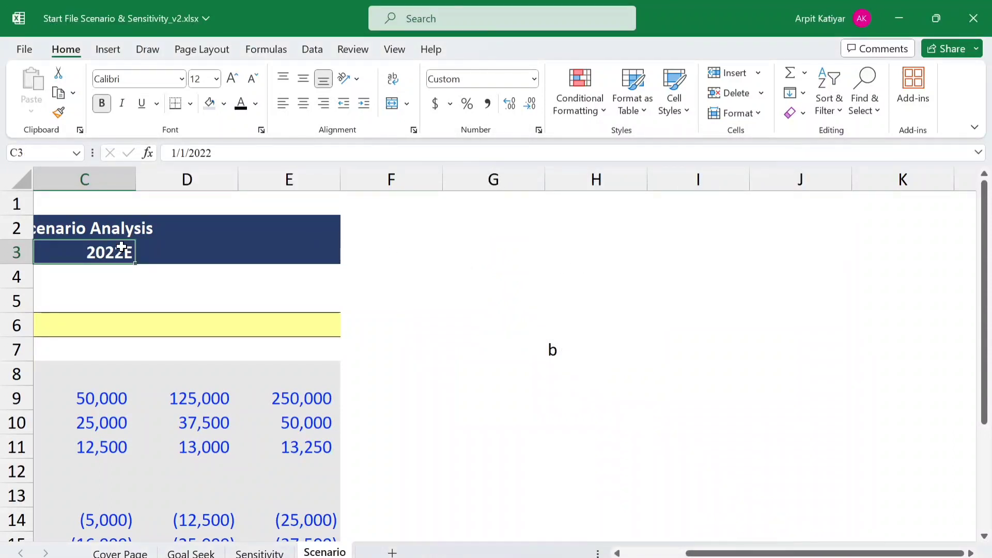
key("Right")
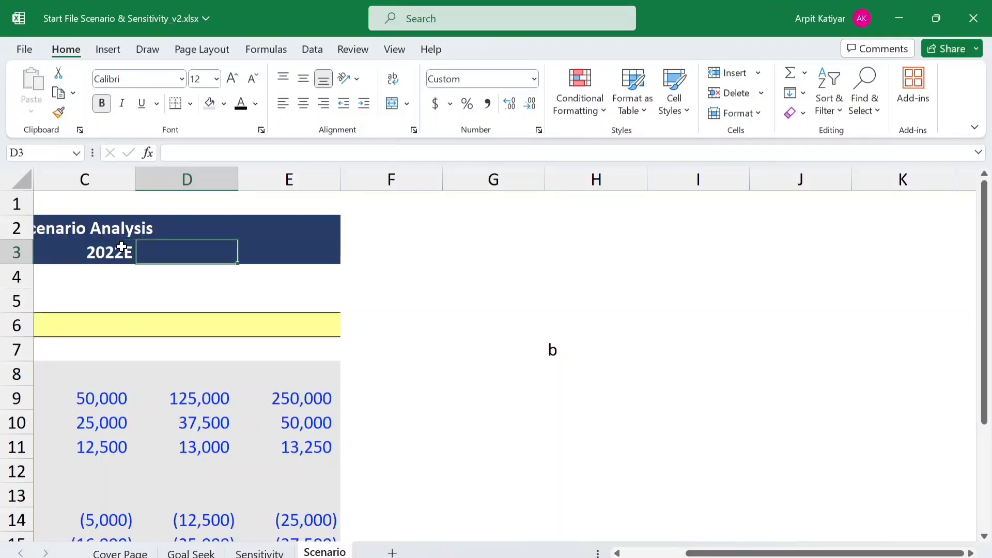
type("=")
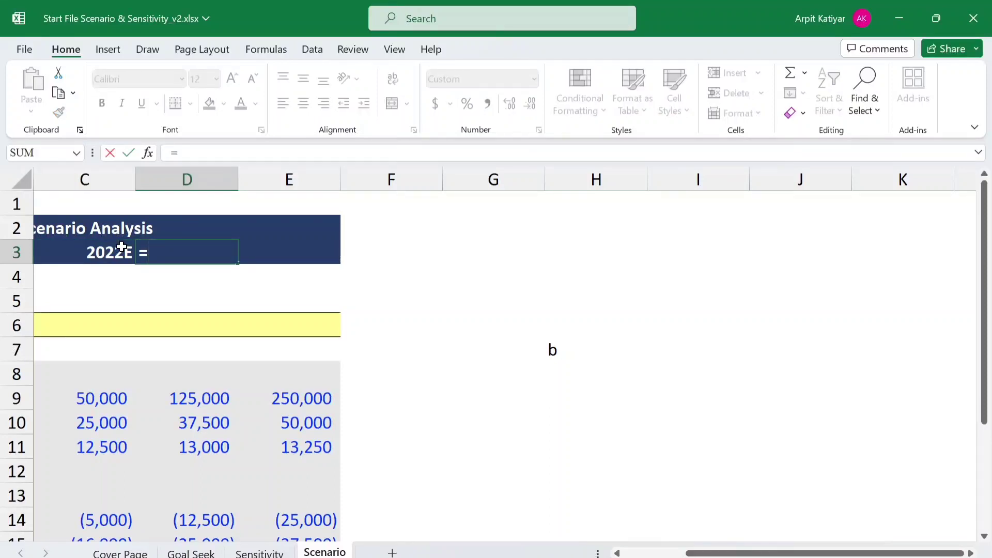
type("E")
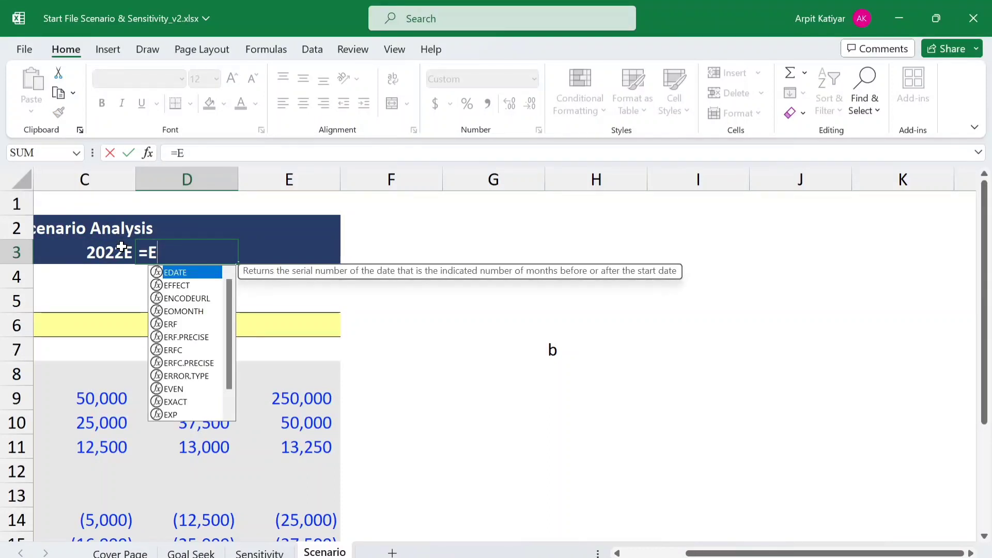
type("date")
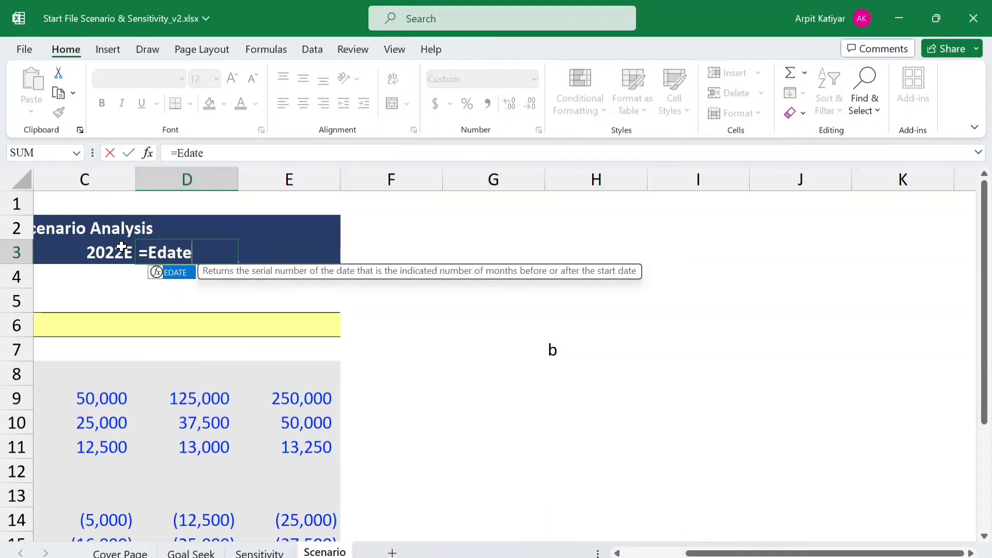
type("(")
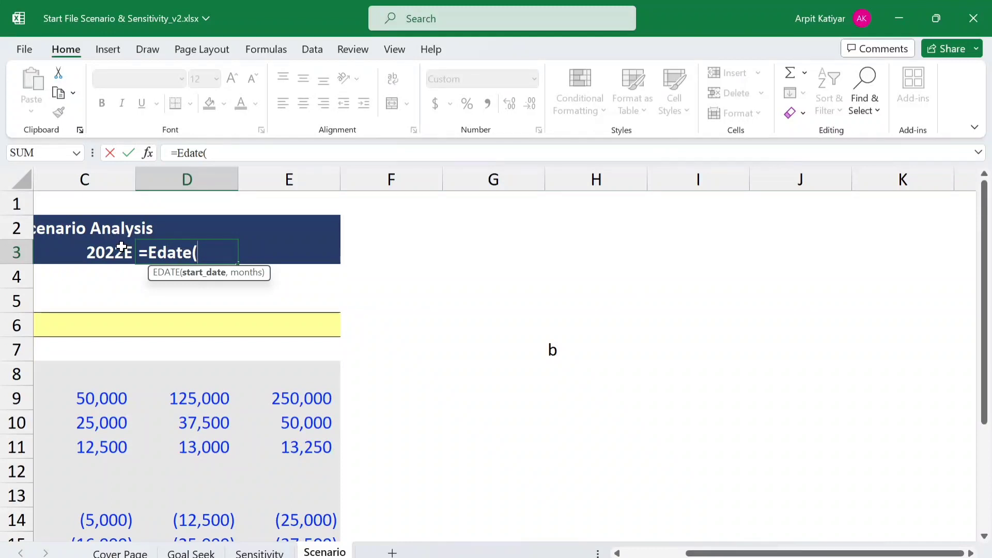
left_click(93, 252)
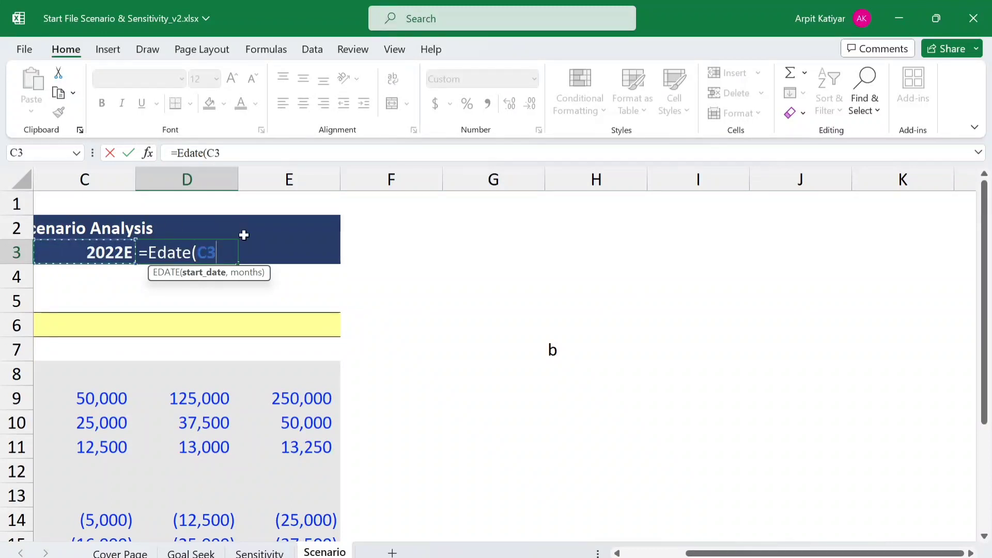
type(",")
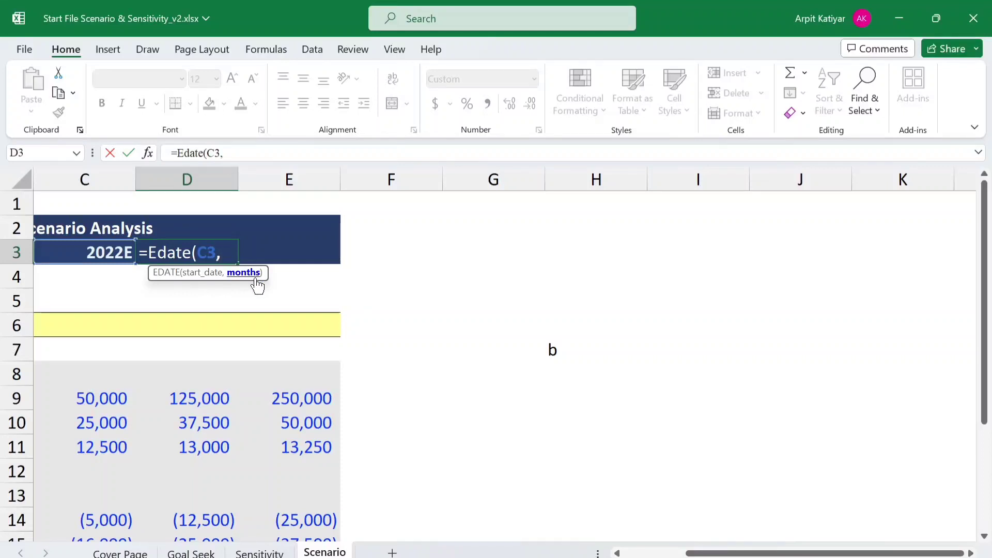
type("12")
key("Return")
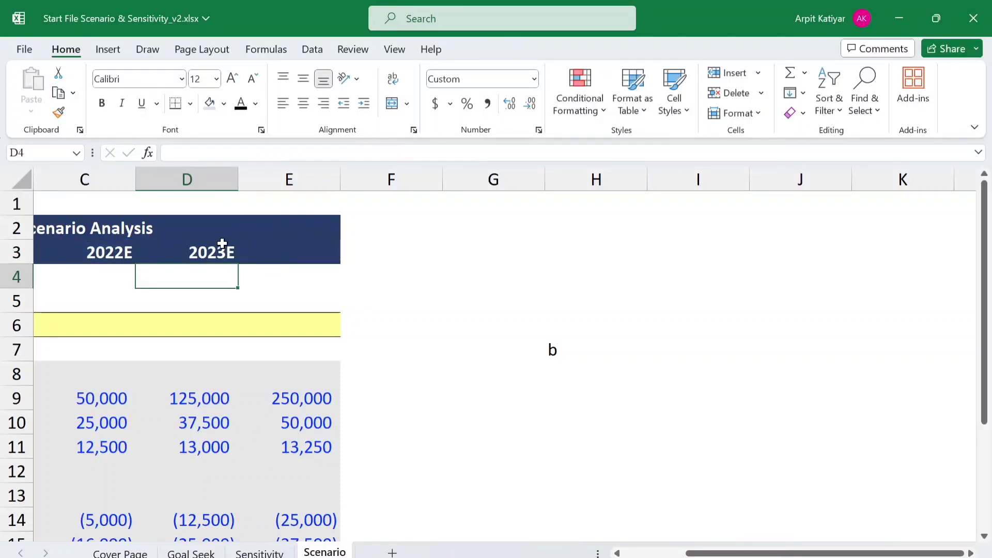
left_click(262, 257)
type("=")
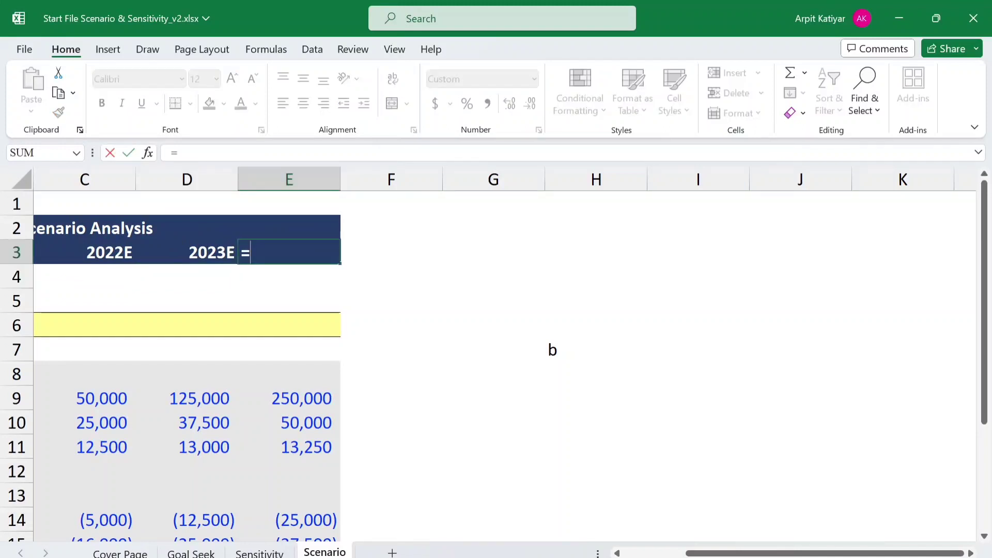
type("Ed")
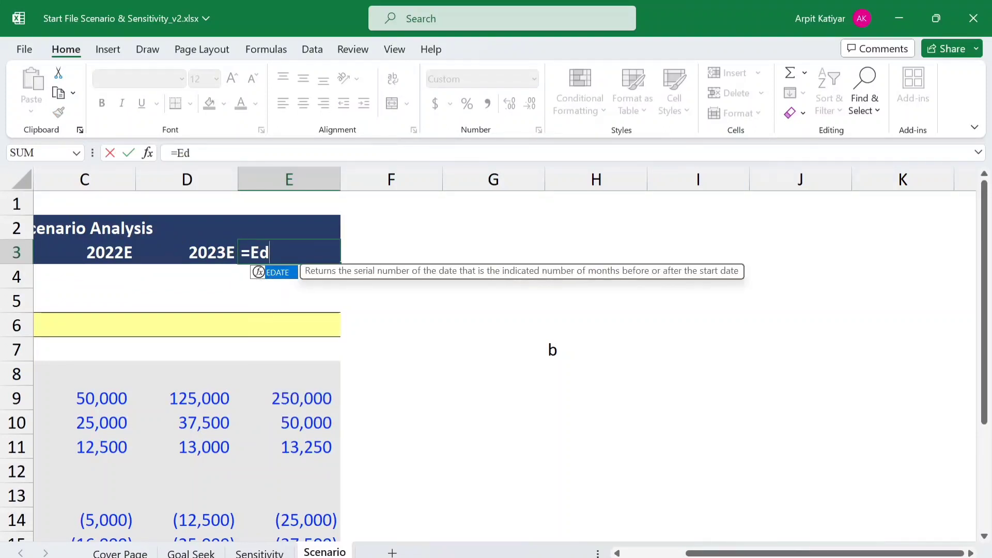
key("Return")
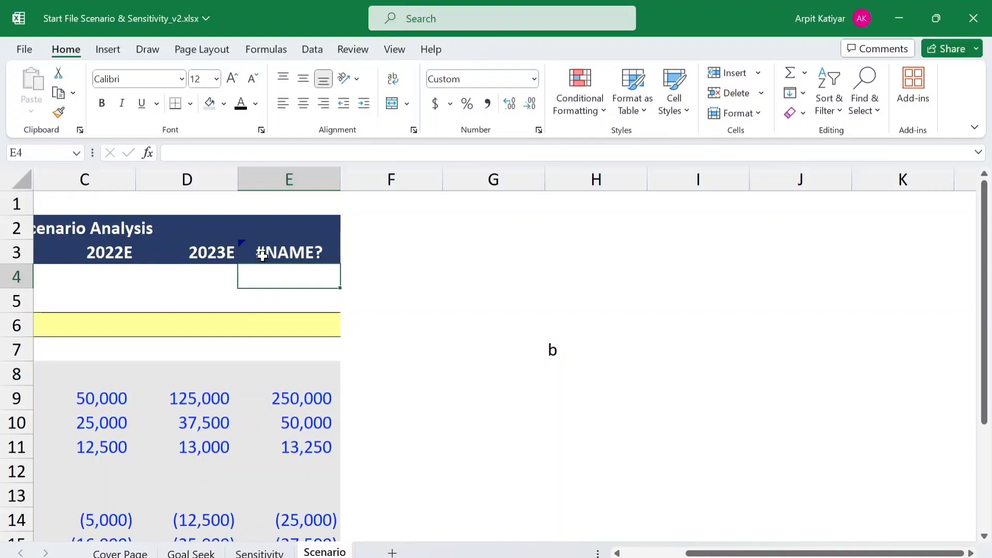
left_click(266, 252)
key("Delete")
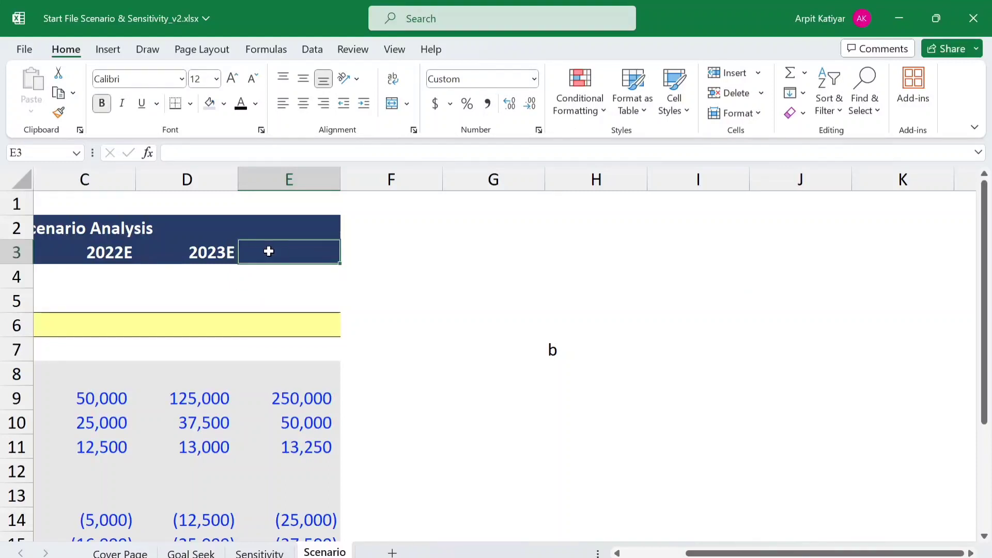
- Enter an EDATE formula in E3 that moves the date in D3 forward by 12 months
type("=")
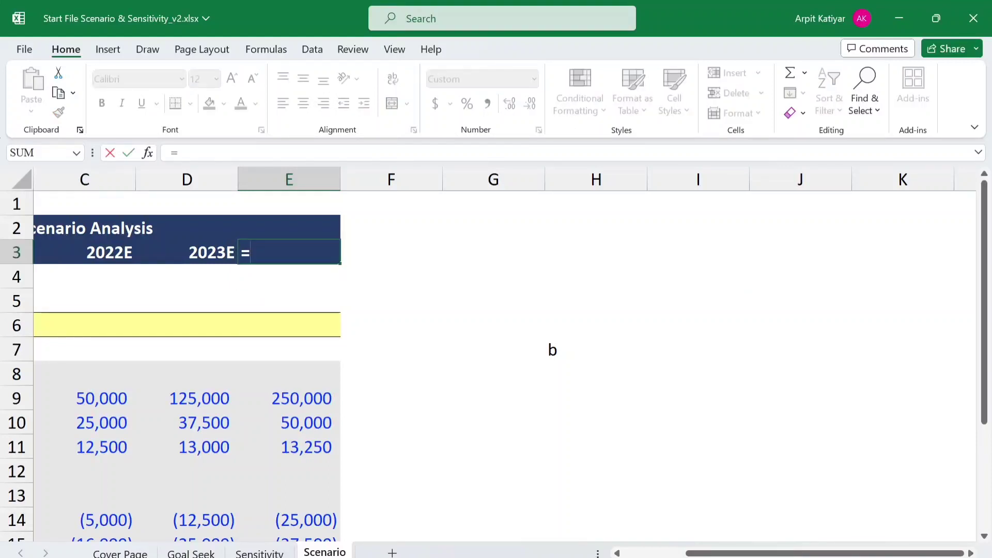
type("E")
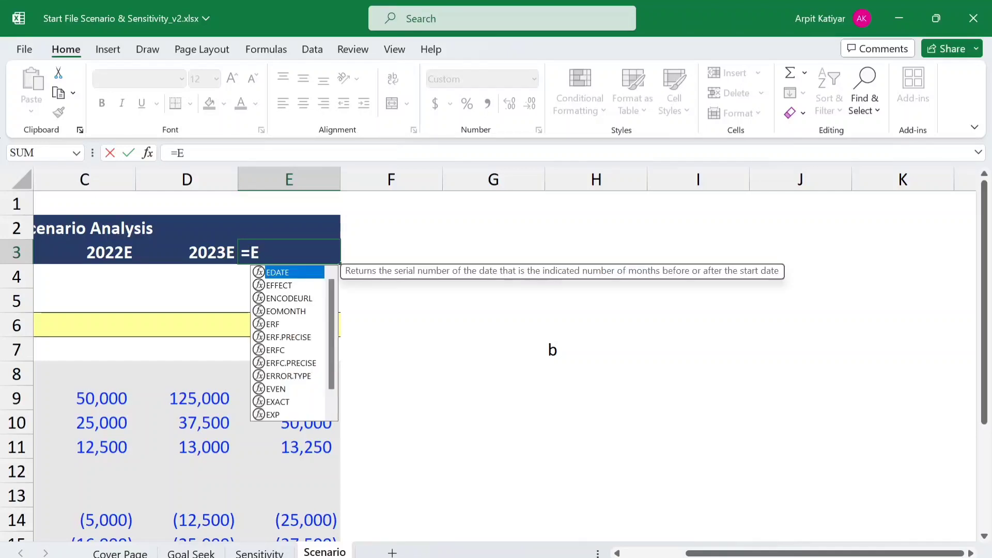
type("date")
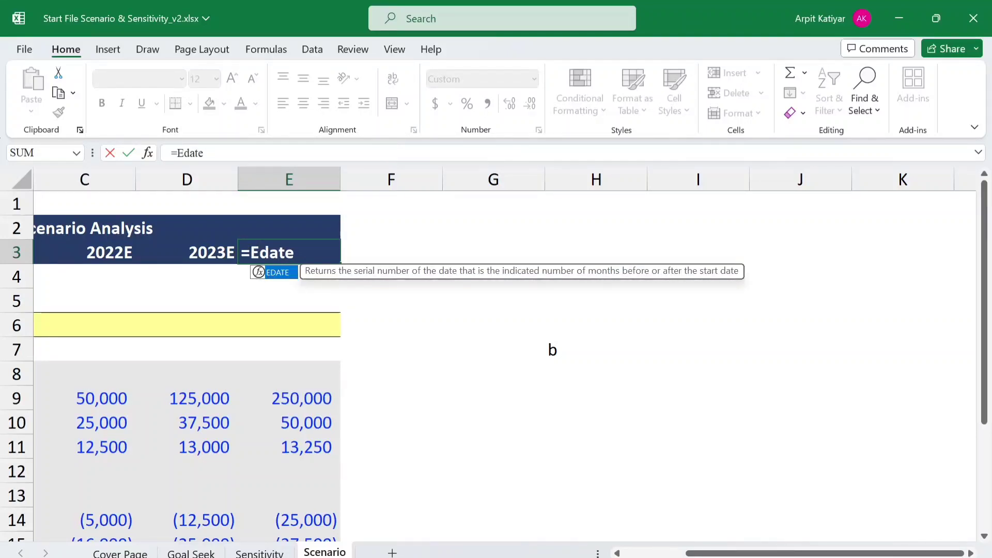
type("(")
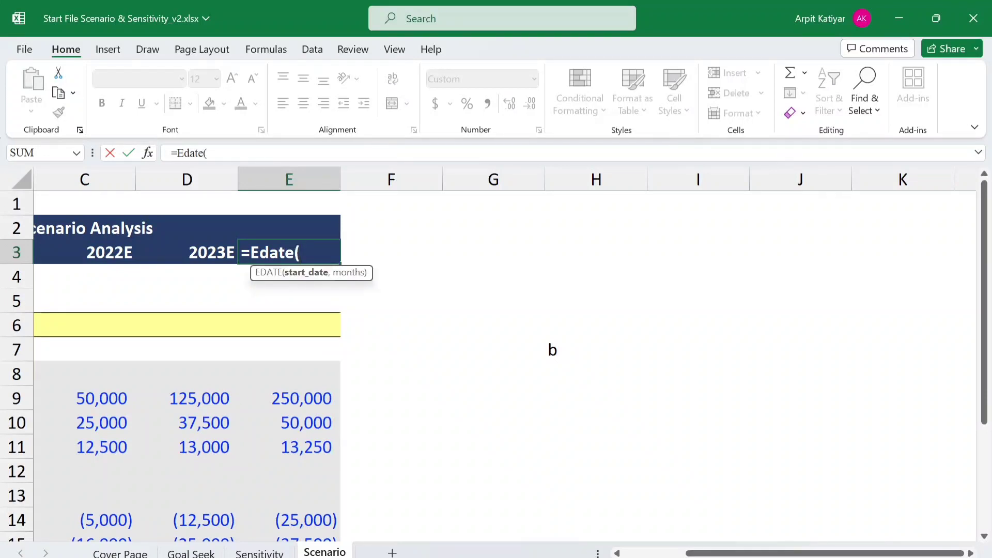
left_click(204, 260)
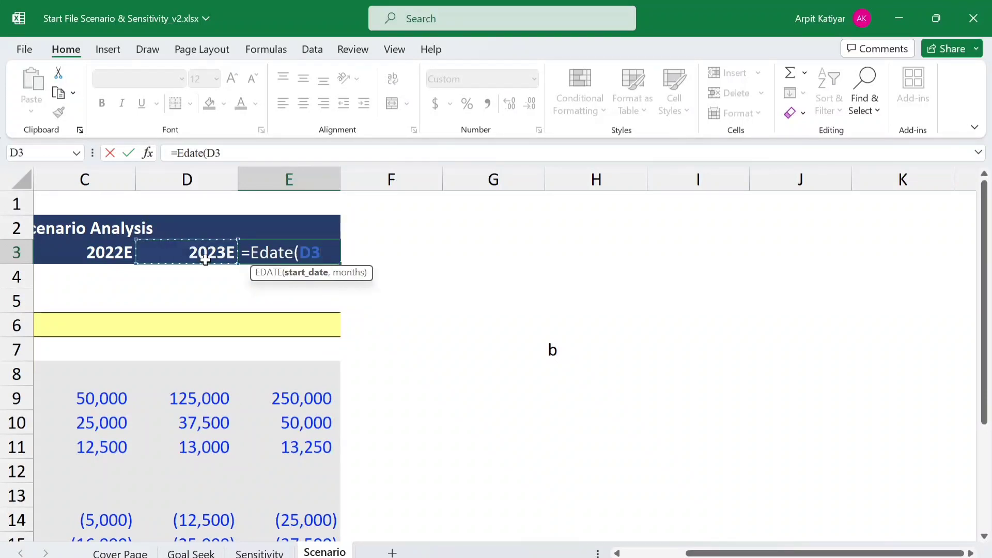
type(",")
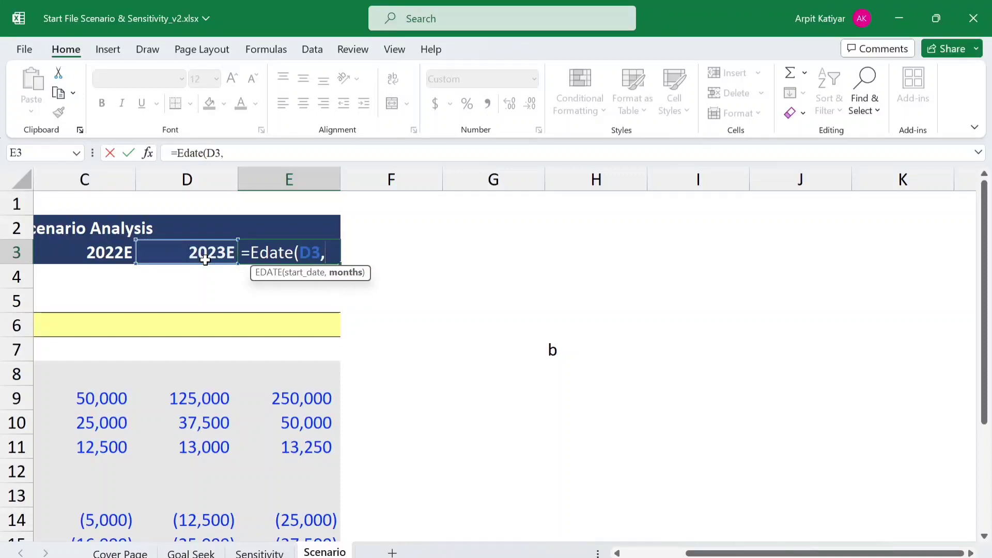
type("12")
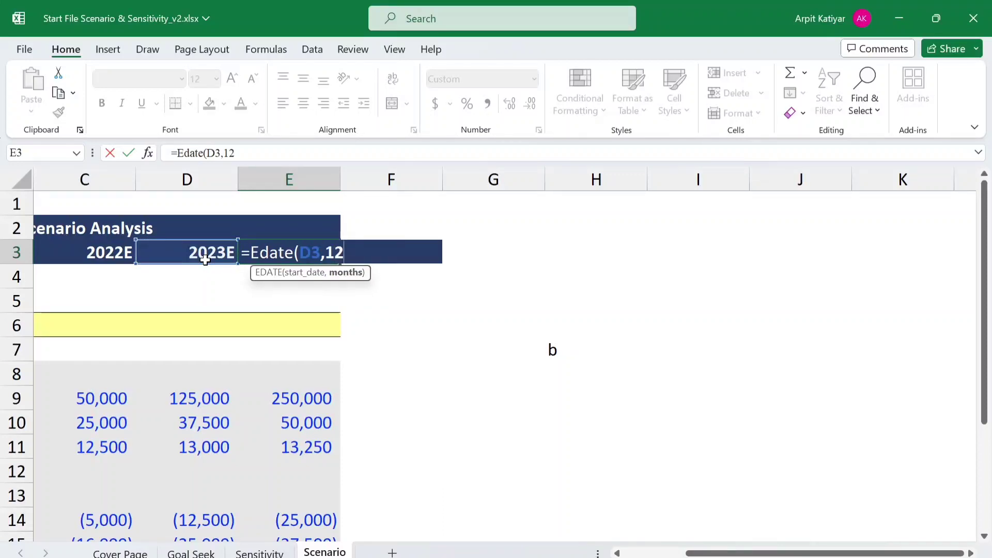
key("Return")
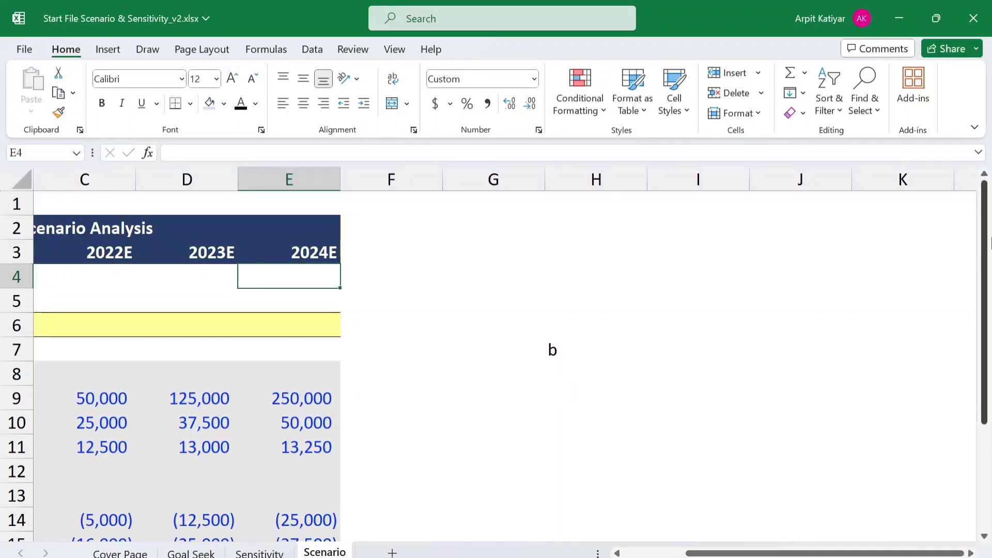
- Select cells A7:H7 in the row beneath Net Income (Loss)
left_click_drag(801, 554, 739, 554)
left_click(321, 344)
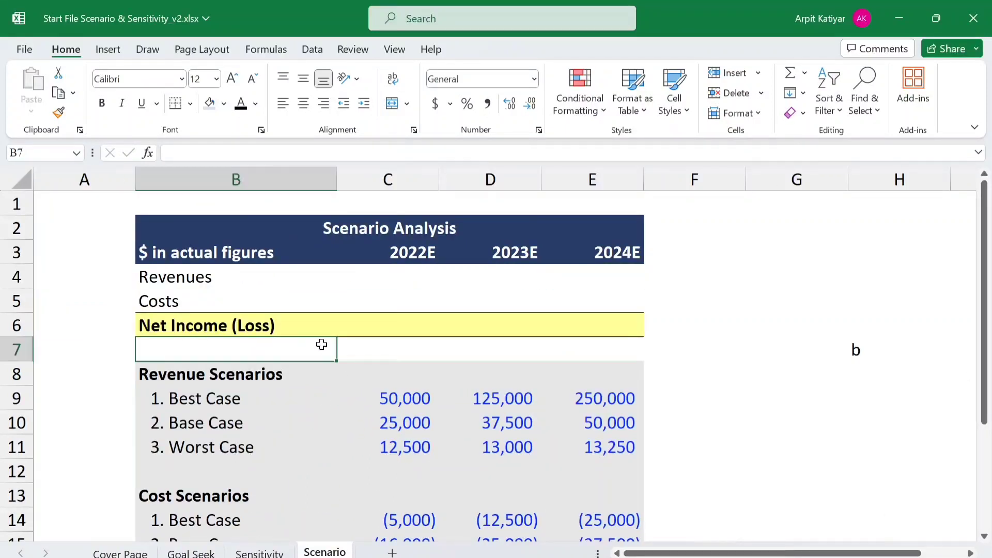
left_click(113, 356)
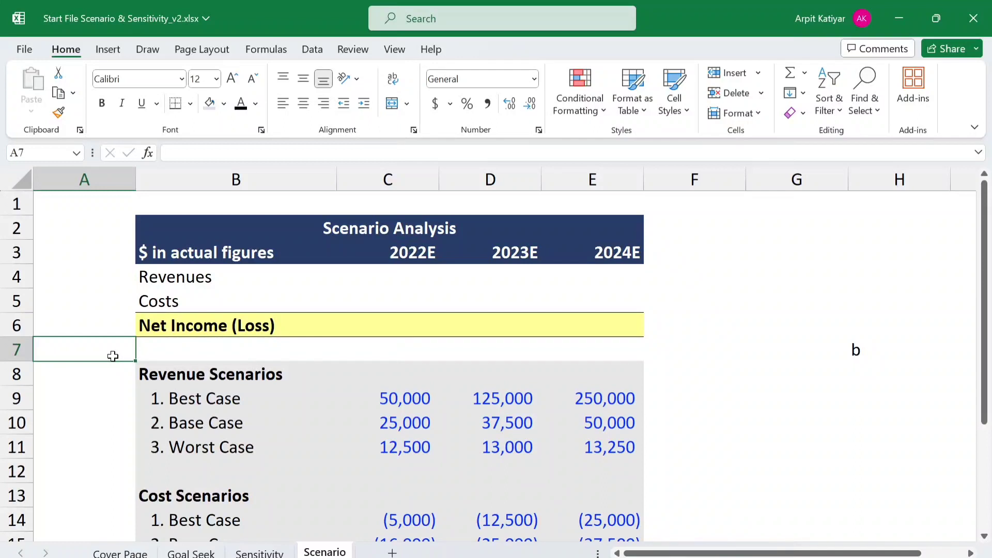
key("ctrl+shift+Right")
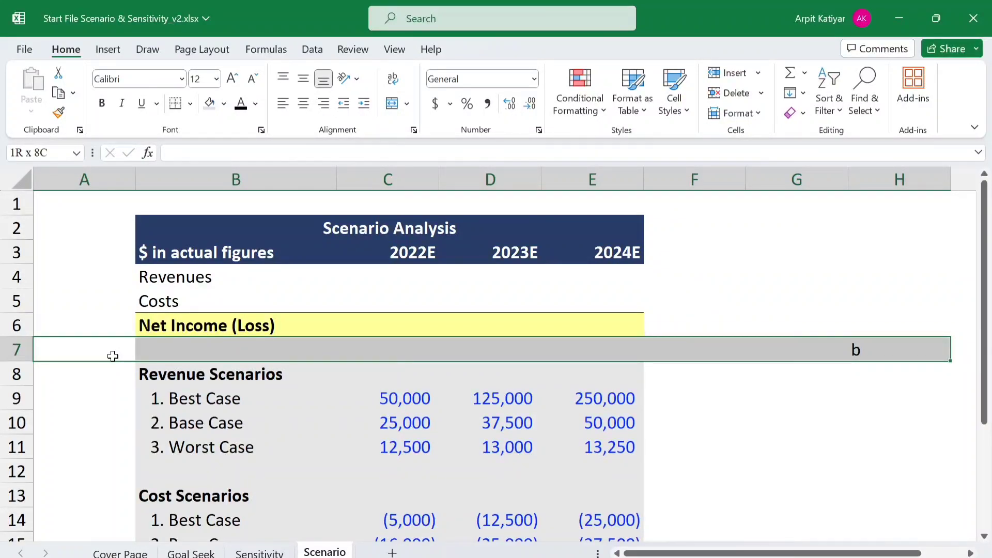
- Insert two rows of blank cells at A7:H7 beneath Net Income (Loss), shifting the existing cells down
key("ctrl+shift+plus")
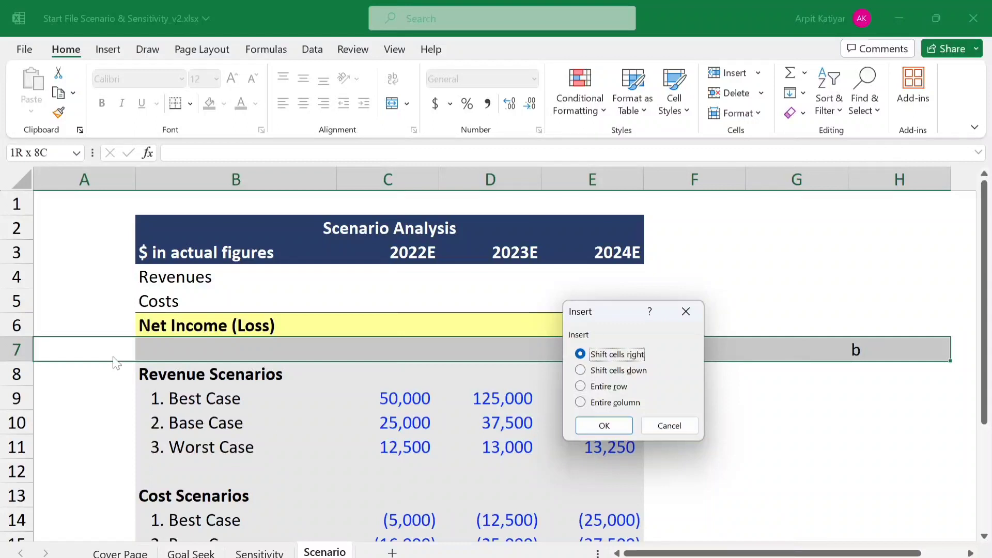
key("Down")
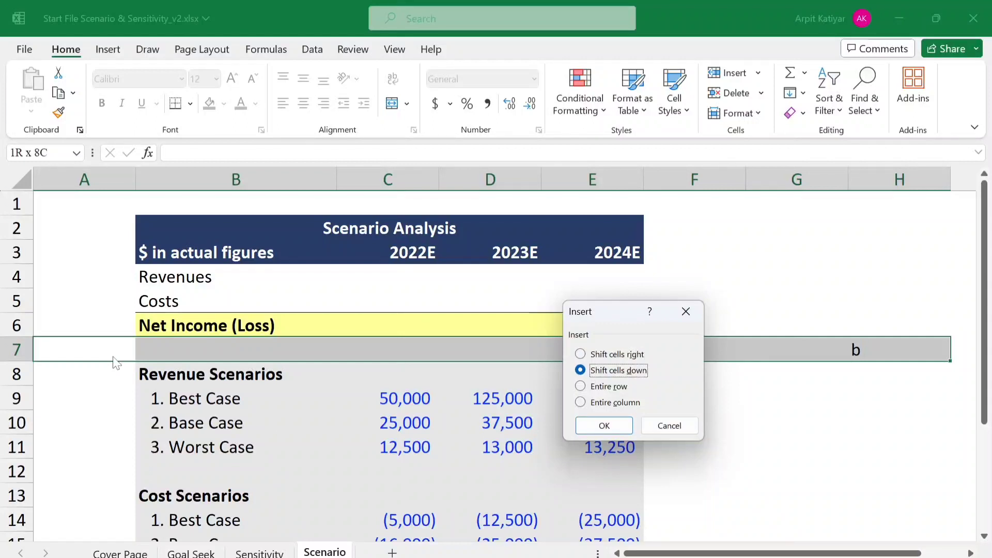
key("Return")
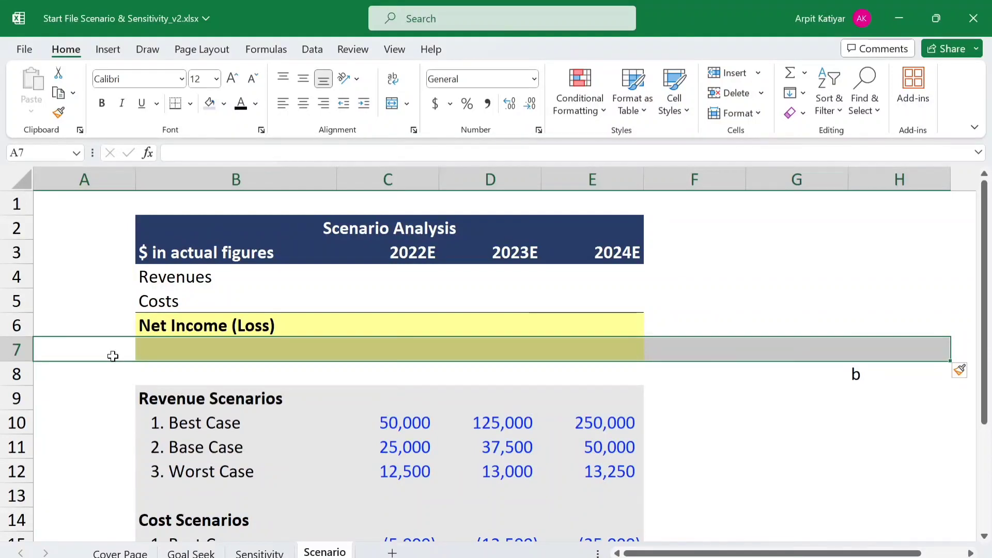
key("ctrl+shift+equal")
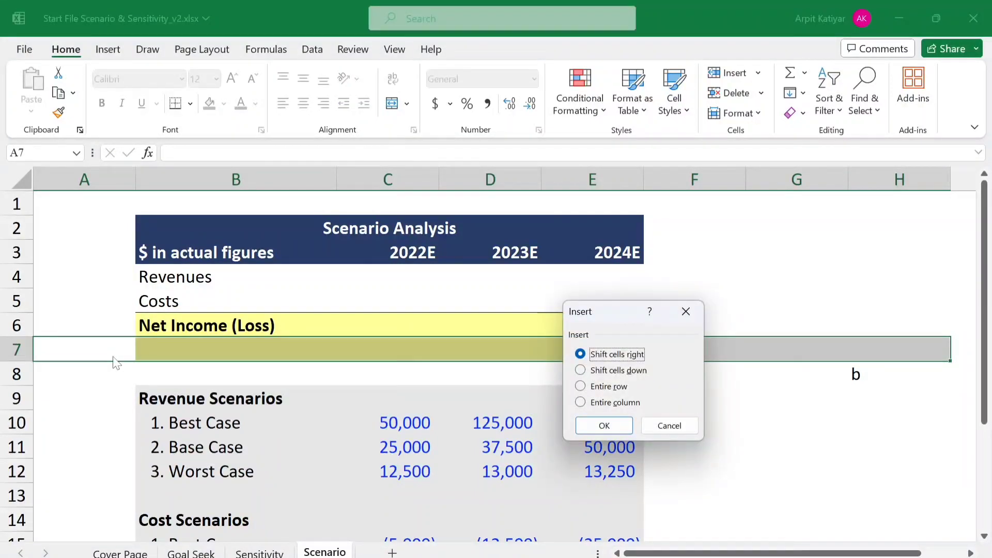
key("Down")
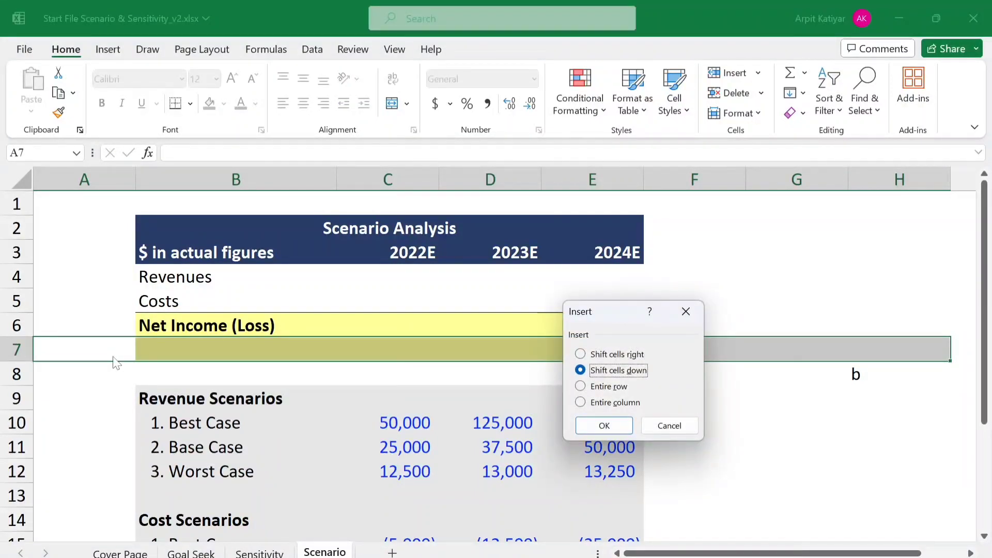
key("Return")
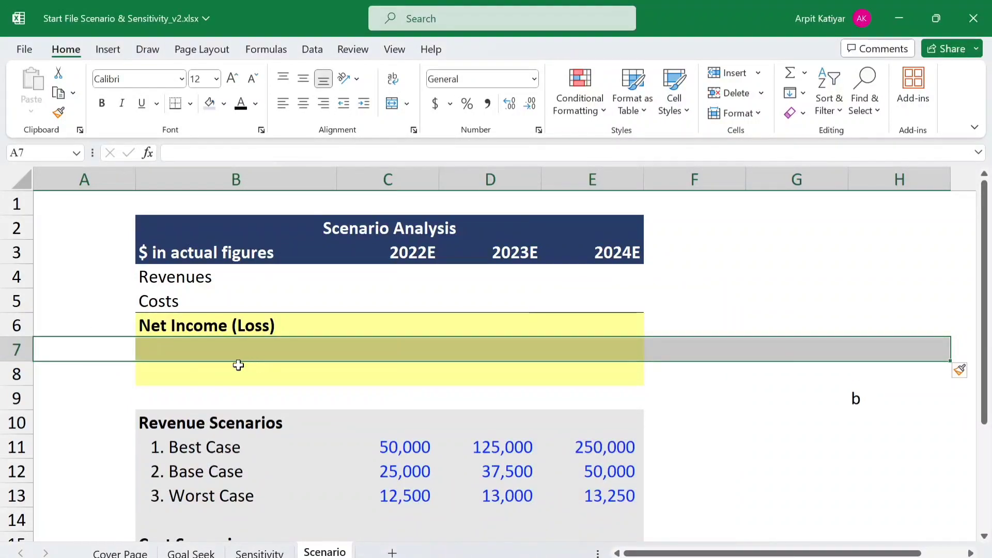
- Remove the yellow fill from cells B7:E8 beneath the Net Income (Loss) row
left_click(154, 366)
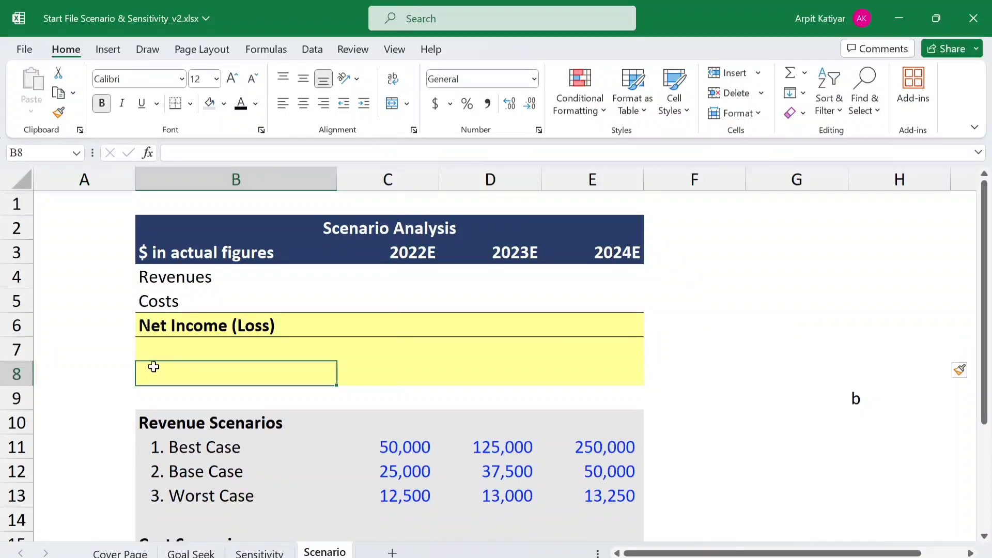
left_click(132, 347)
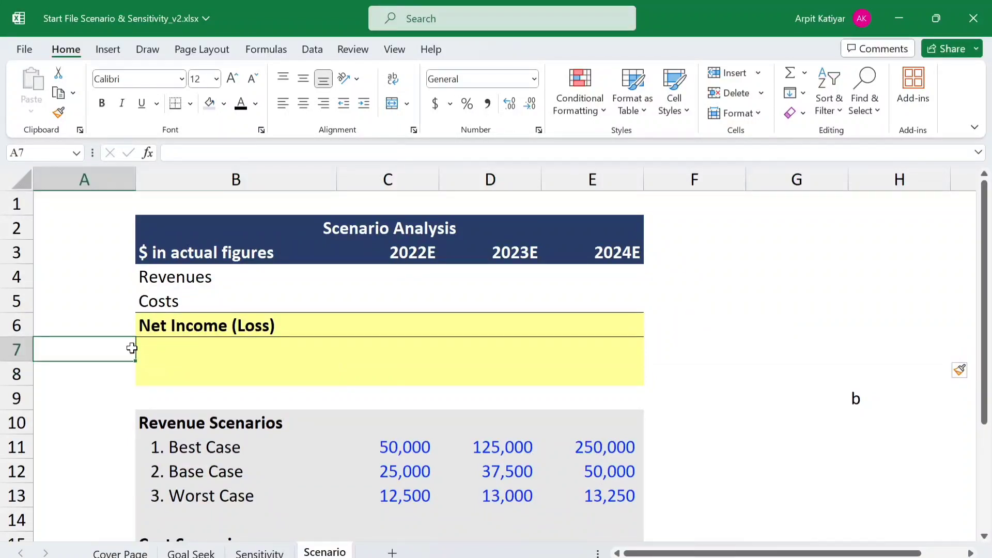
left_click(157, 352)
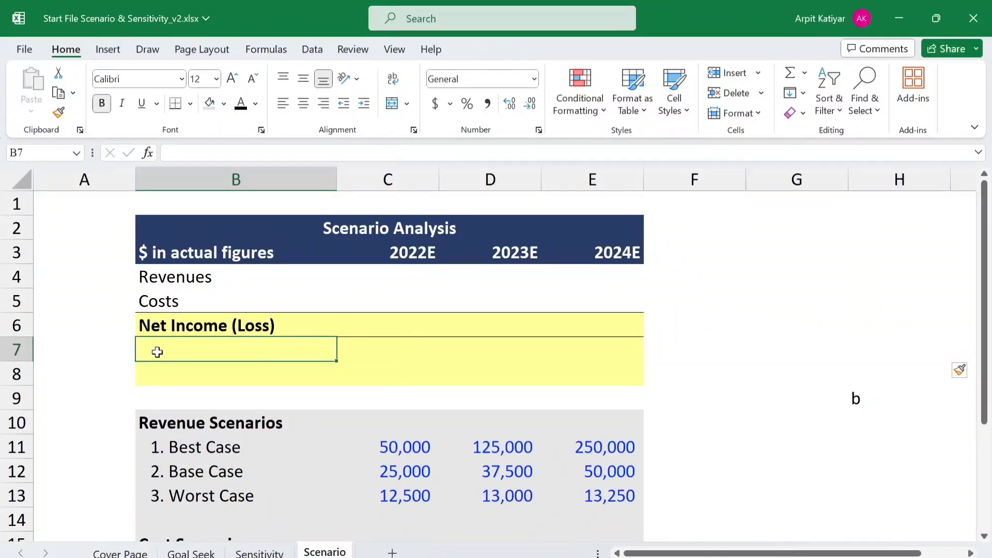
key("ctrl+shift+Right")
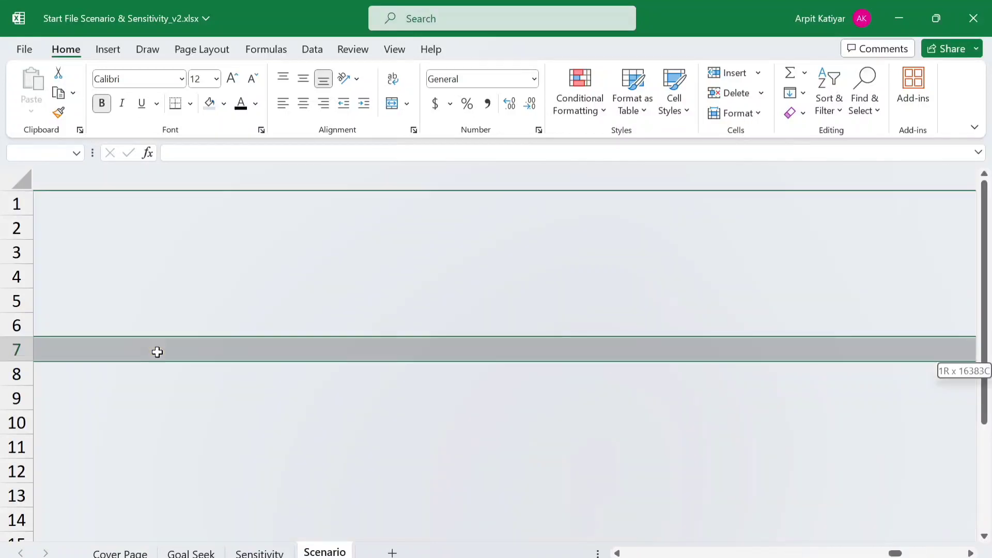
key("ctrl+shift+Left")
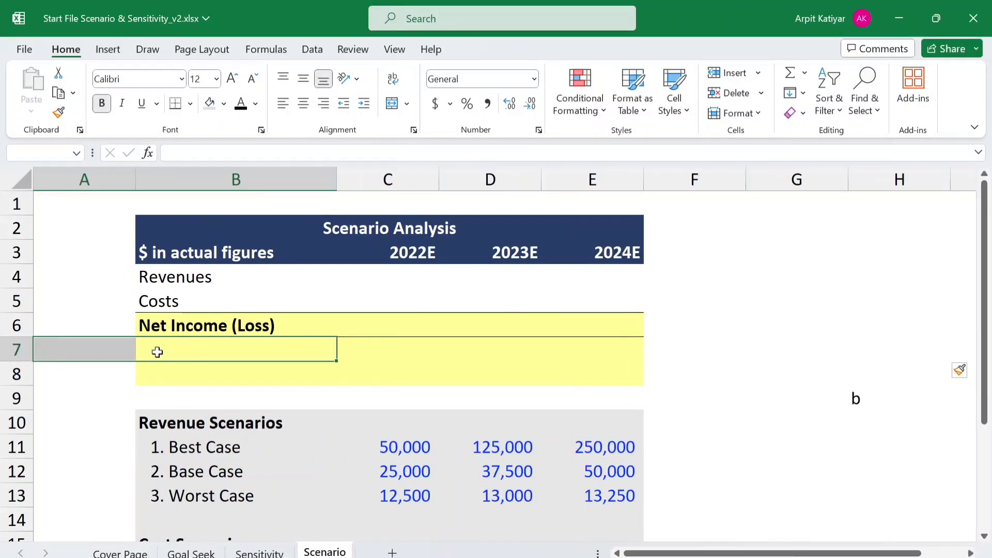
left_click(157, 352)
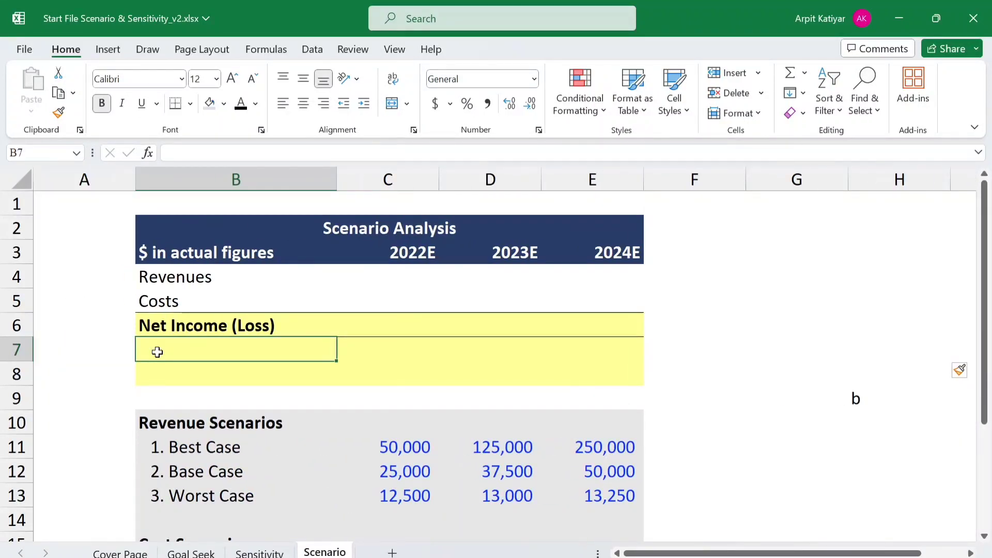
key("shift+Right")
key("shift+Right")
key("shift+Right")
key("shift+Down")
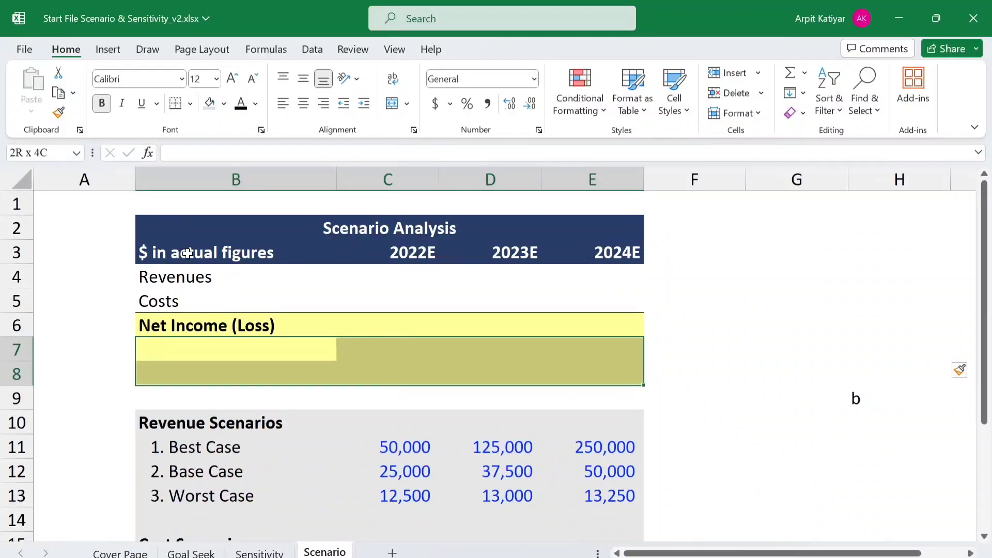
left_click(224, 105)
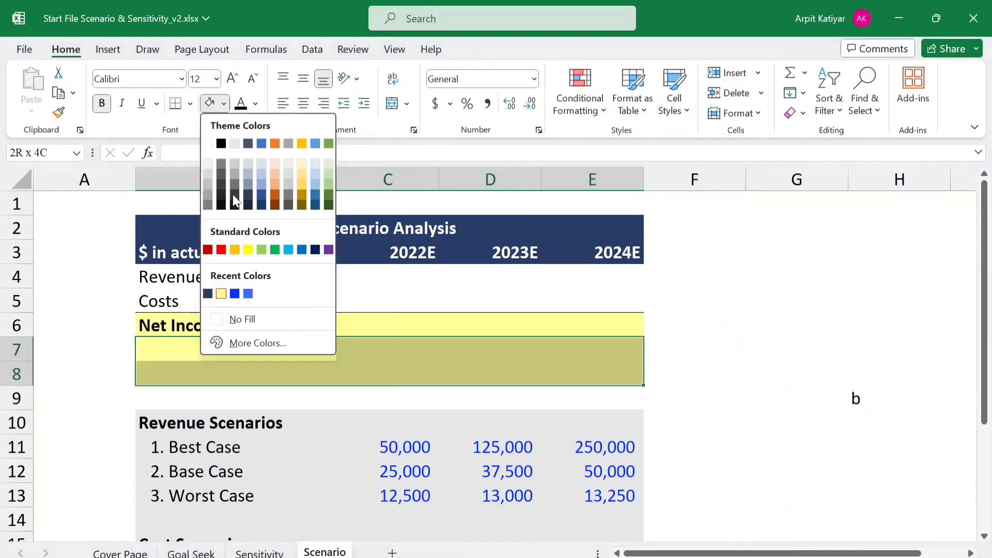
left_click(238, 321)
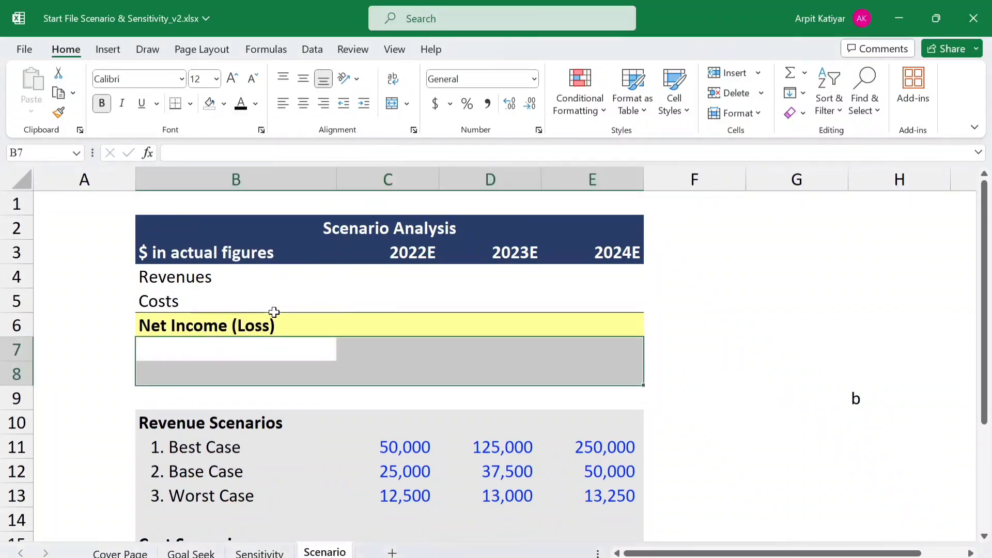
left_click(280, 402)
- Enter the label "Choose Scenirio" in cell B8
left_click(241, 381)
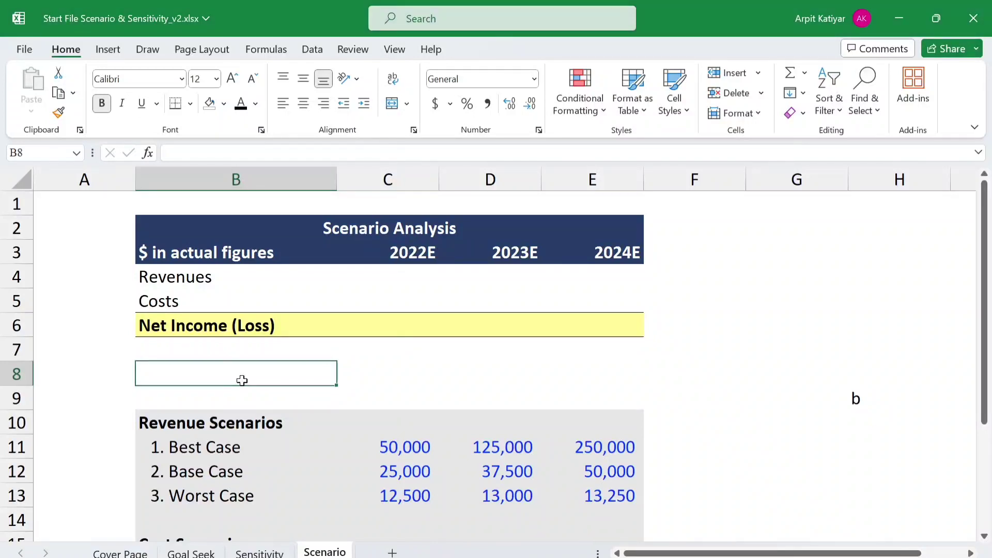
type("Ch")
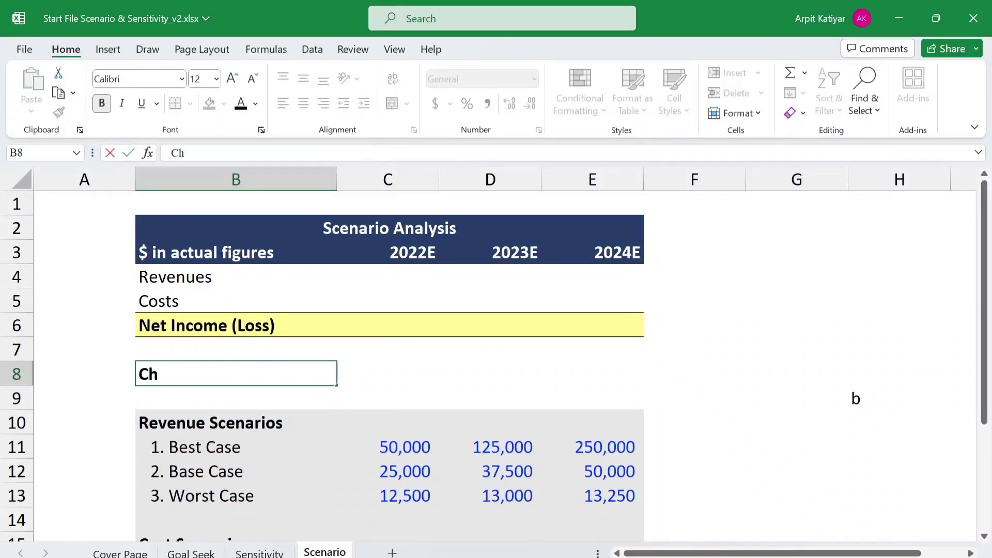
type("oose Sc")
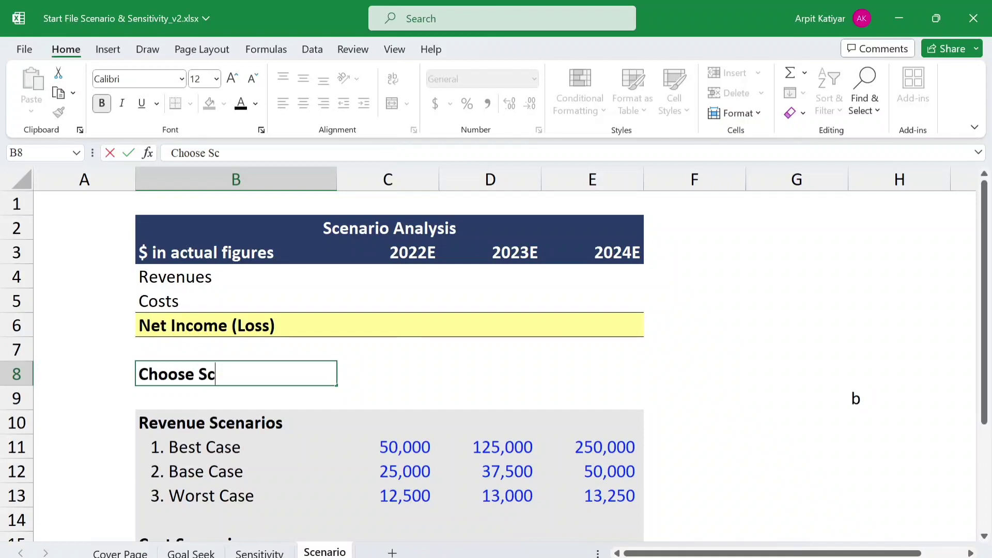
type("enirio")
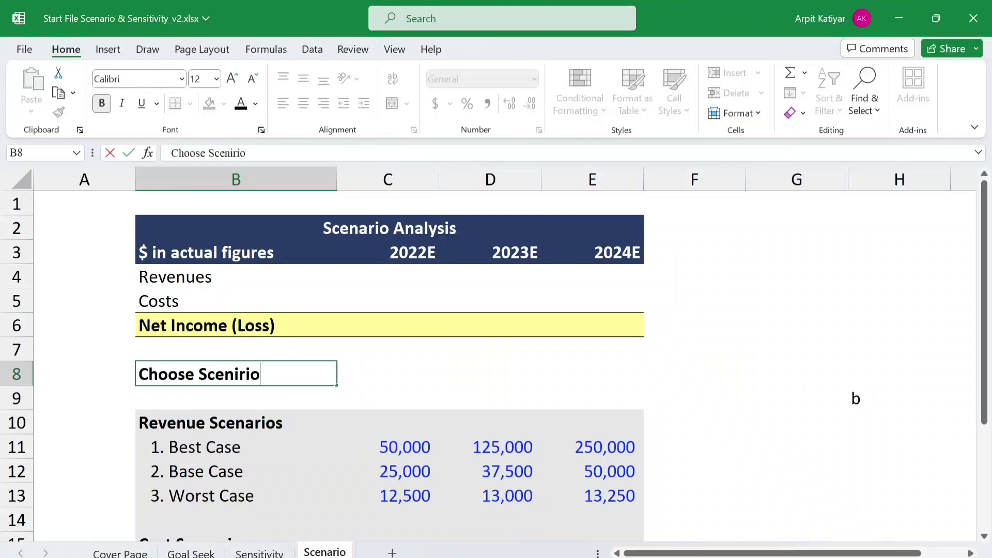
key("Tab")
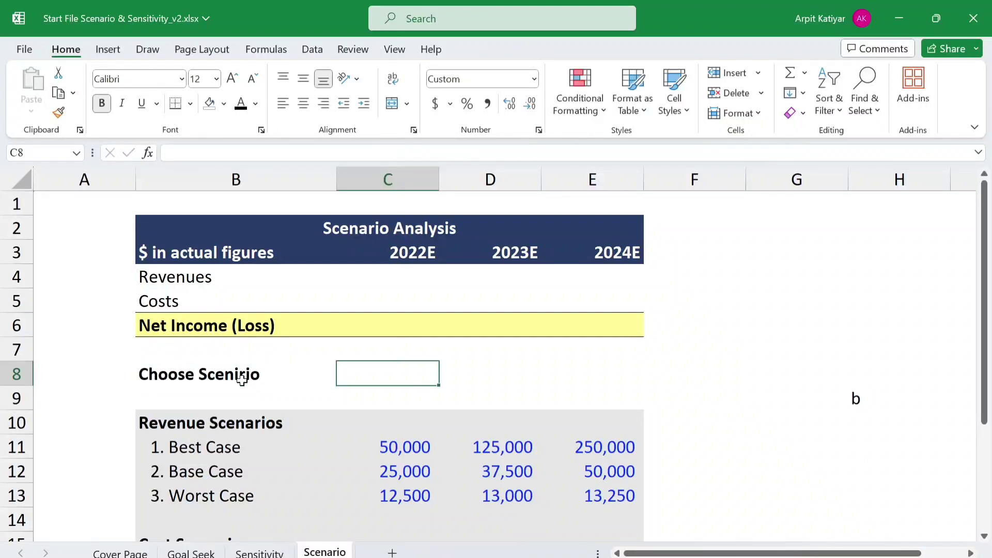
- Enter 1 as the scenario number in cell C8
type("1a")
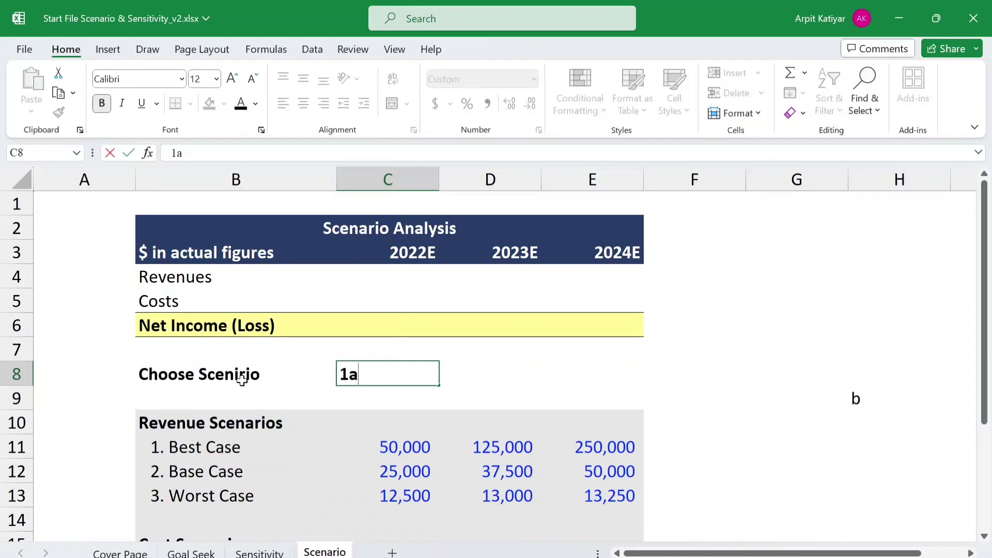
key("BackSpace")
key("Tab")
key("Tab")
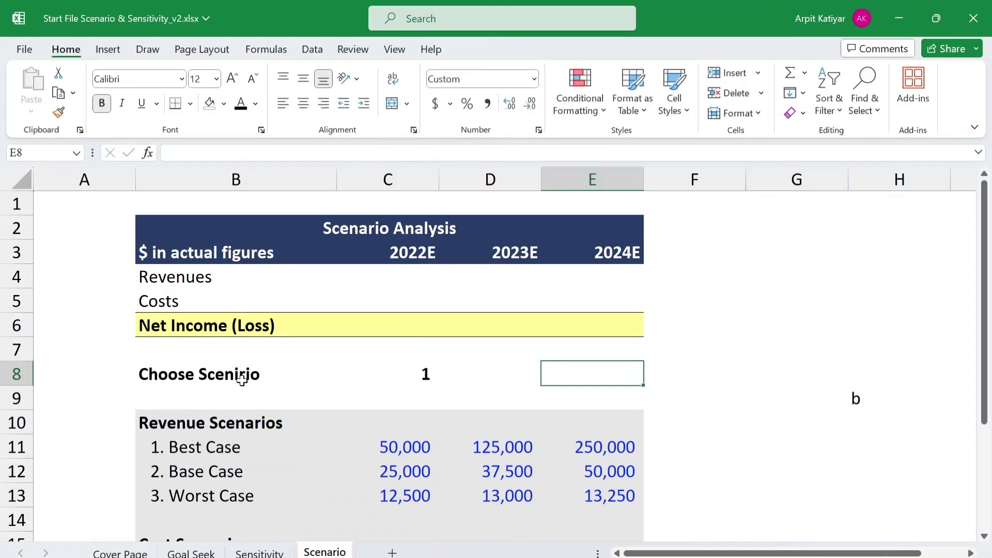
type("a")
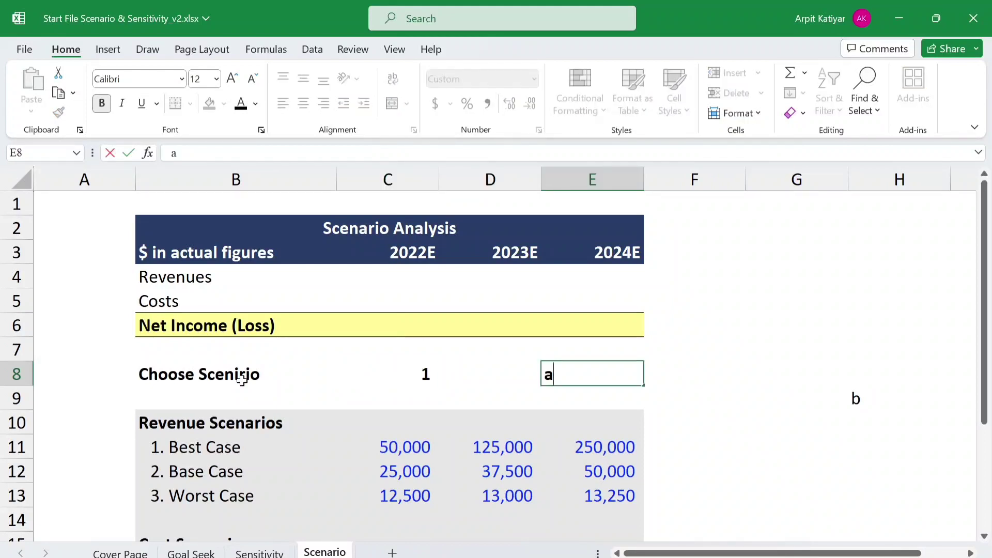
key("BackSpace")
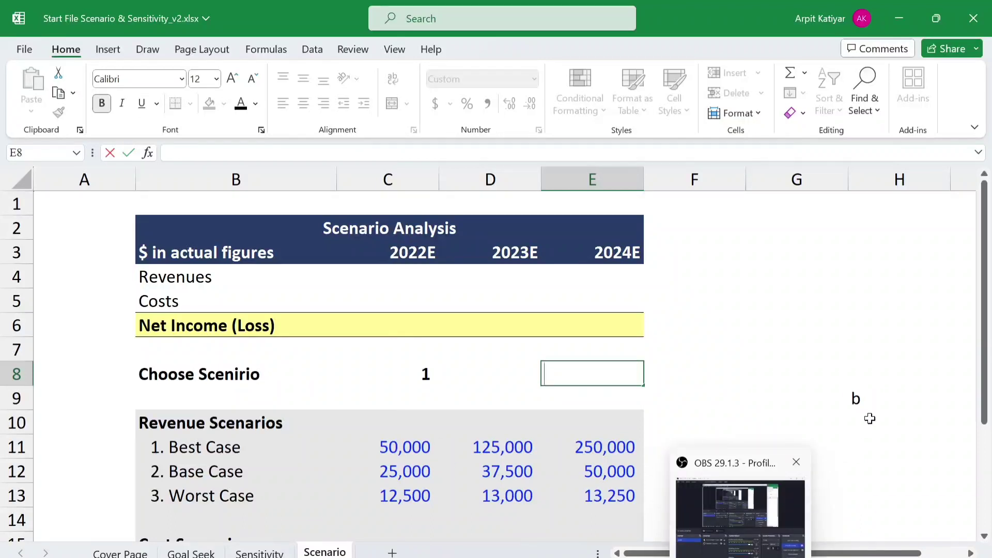
- Enter the letter b in cell H11
left_click(889, 397)
left_click(888, 436)
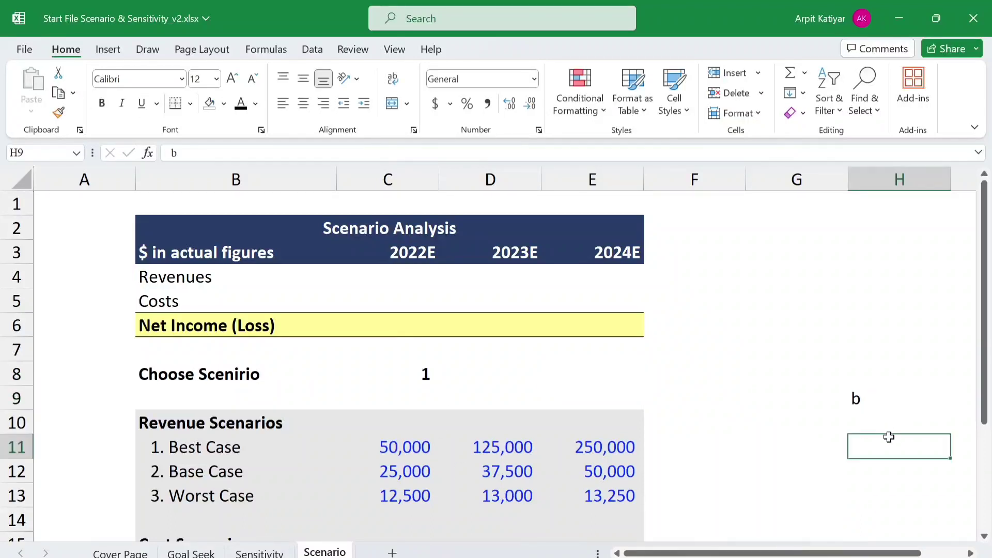
type("a")
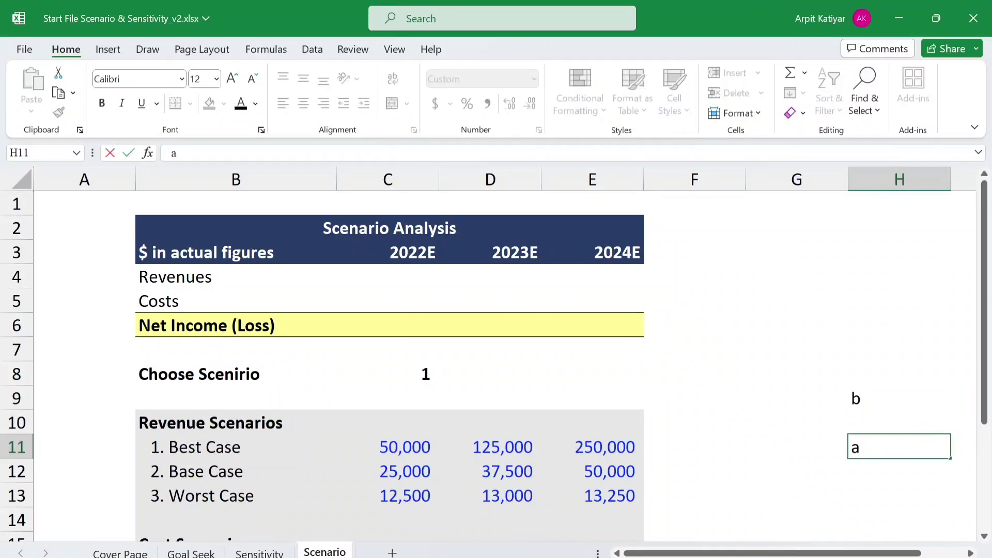
key("BackSpace")
type("b")
- Begin a CHOOSE formula in the 2022E Revenues cell C4 with the absolute reference $C$8 as the index number
left_click(407, 269)
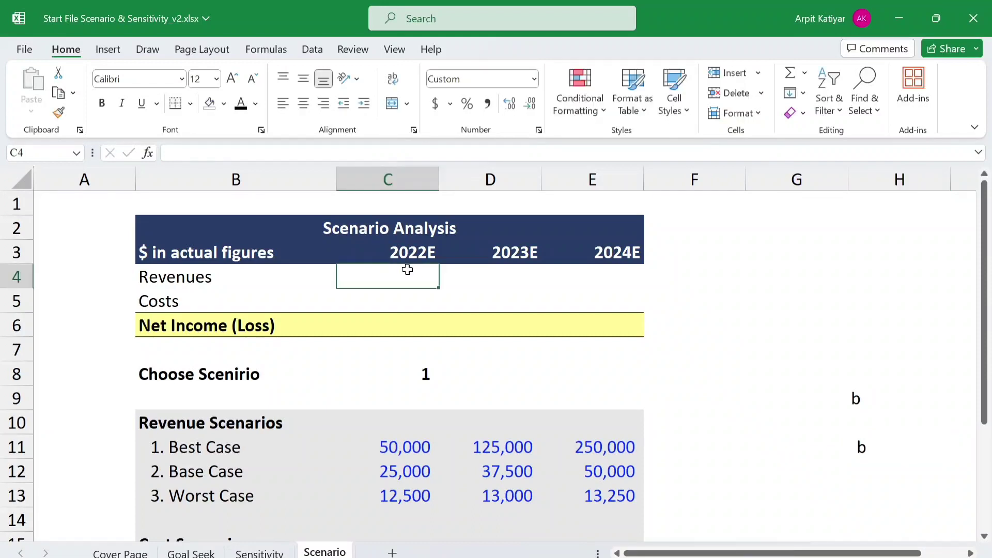
type("=")
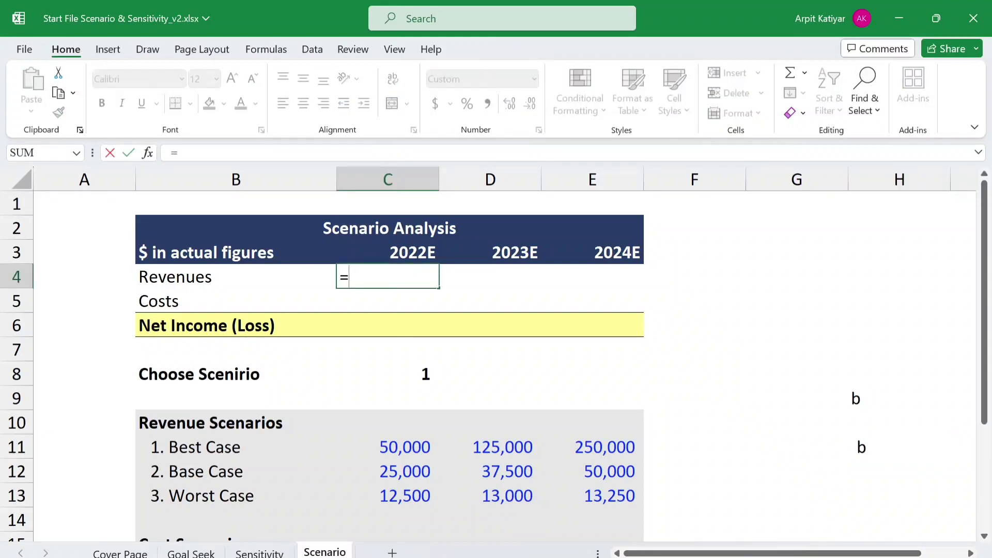
type("Ch")
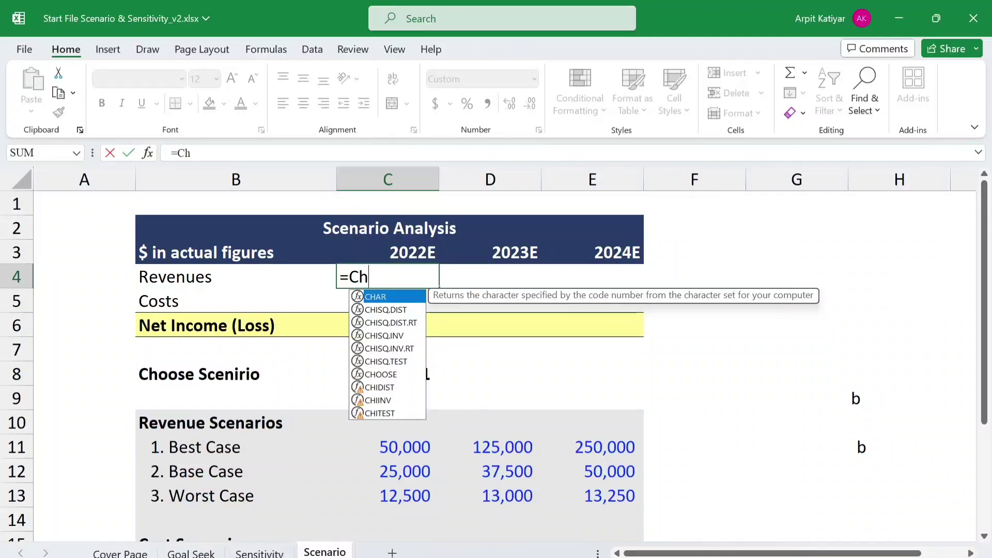
type("oo")
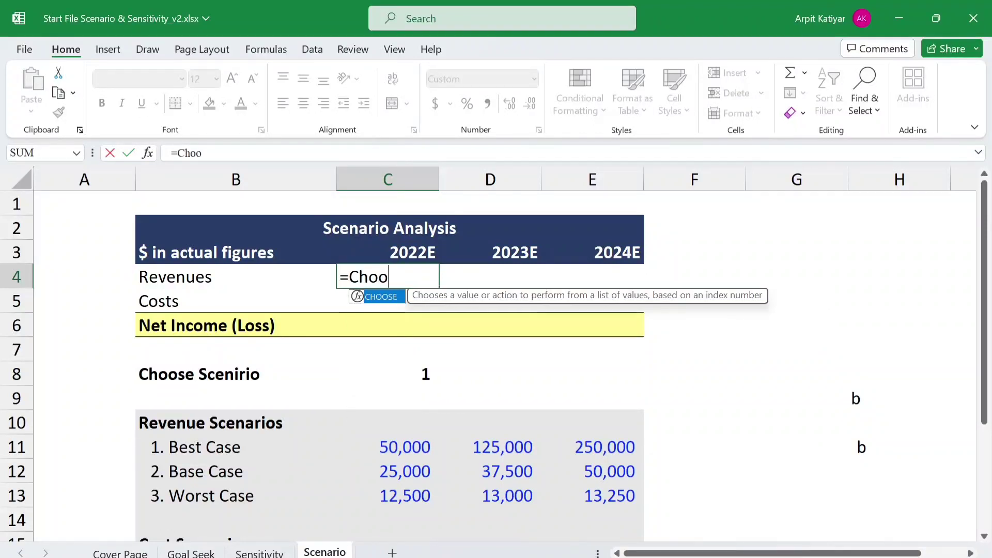
type("se(")
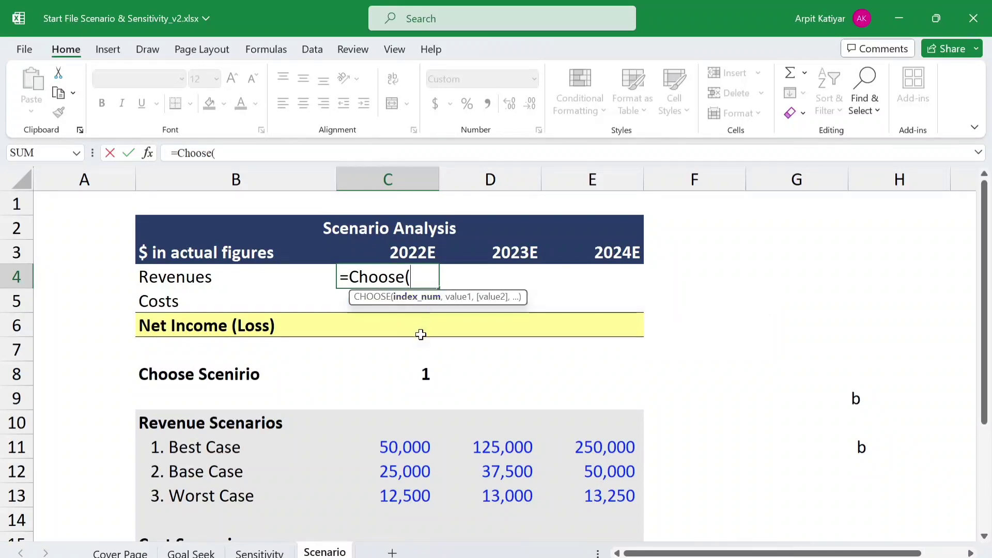
left_click(425, 374)
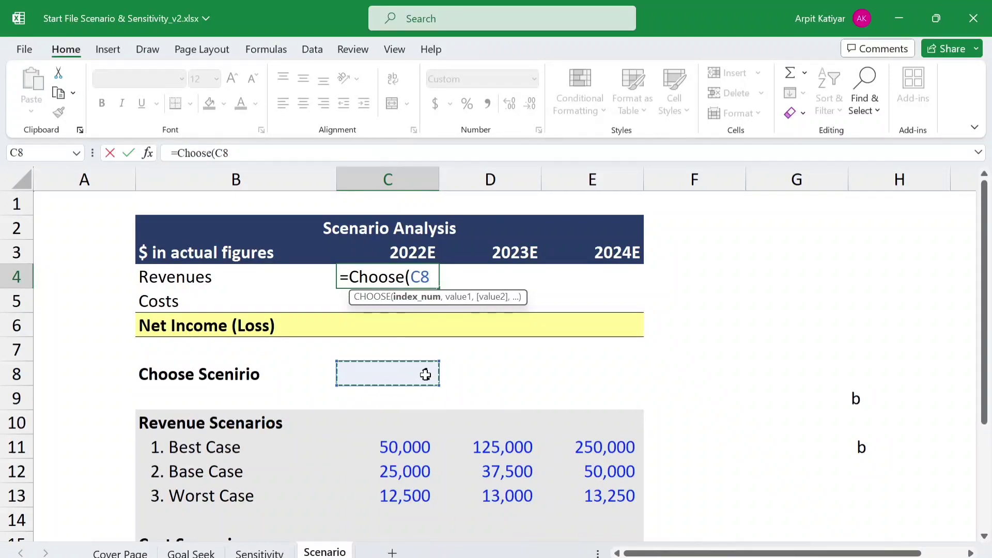
key("F4")
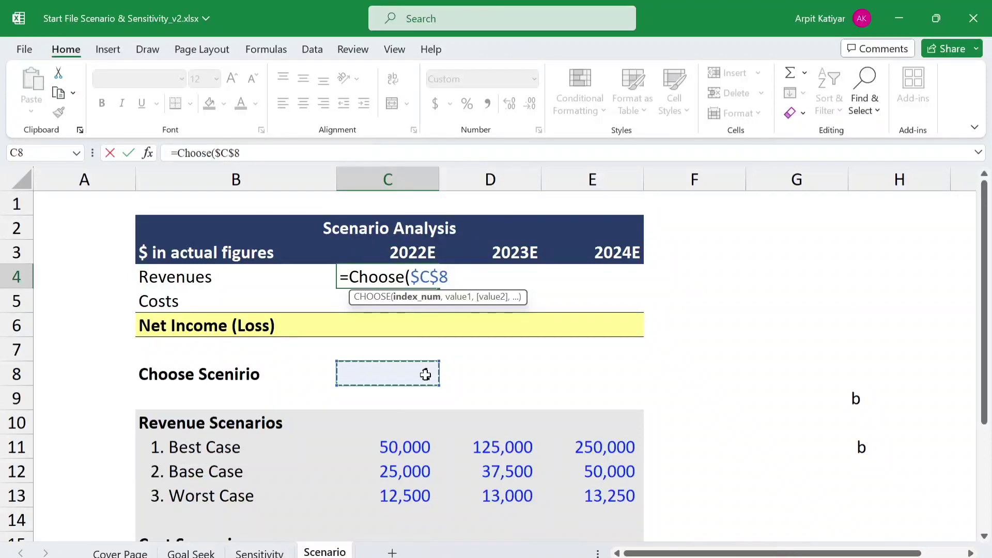
type(",")
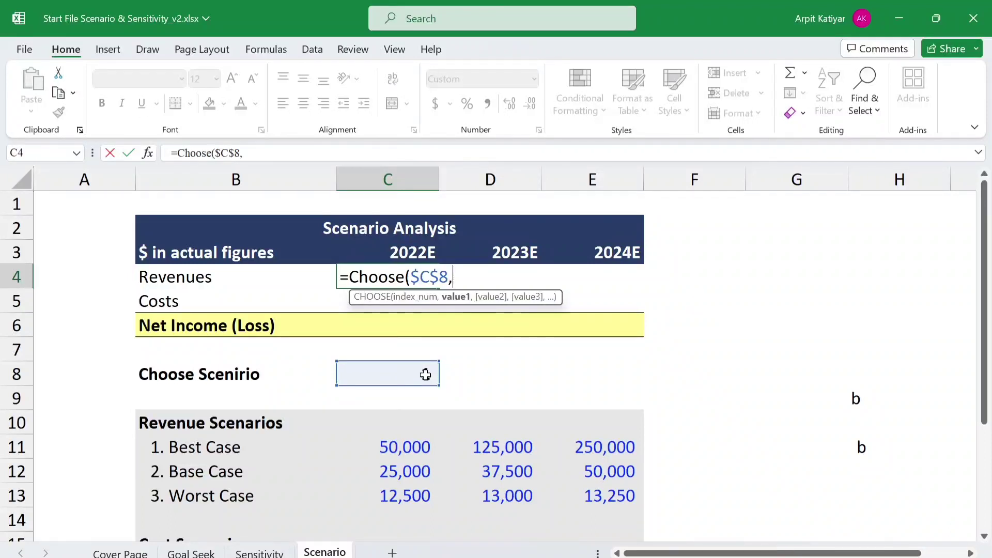
- Add the 2022E revenue scenarios C11, C12 and C13 as the choices and complete the C4 formula
left_click(410, 439)
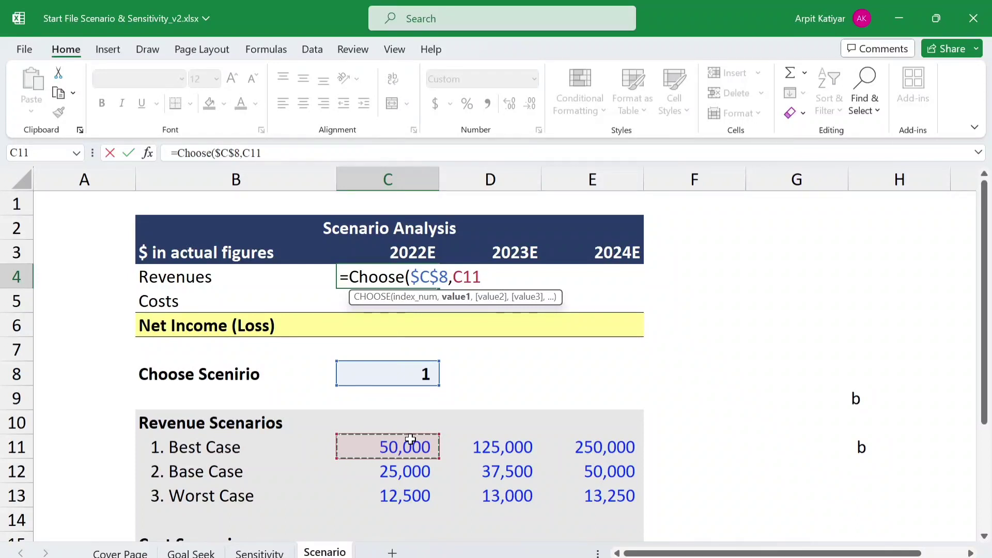
type(",")
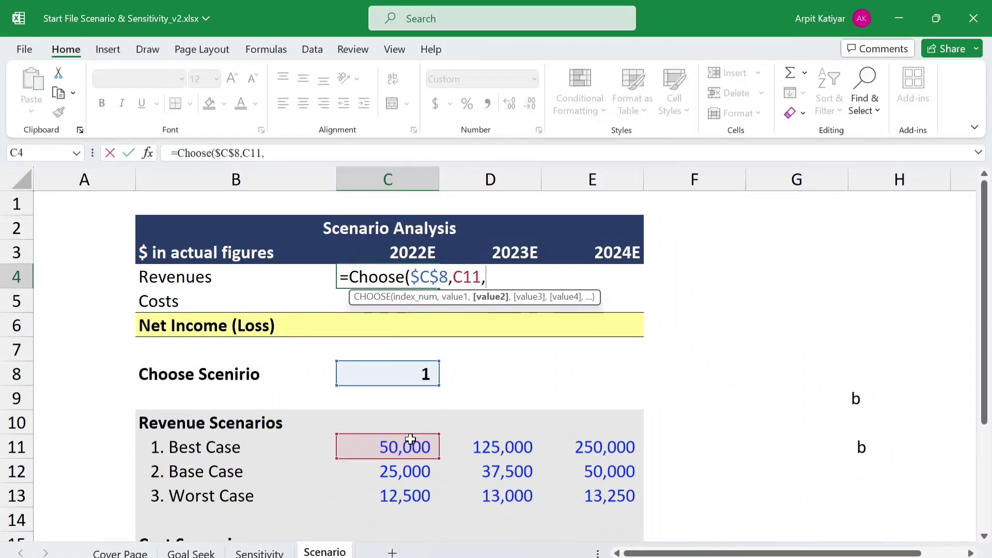
key("Down")
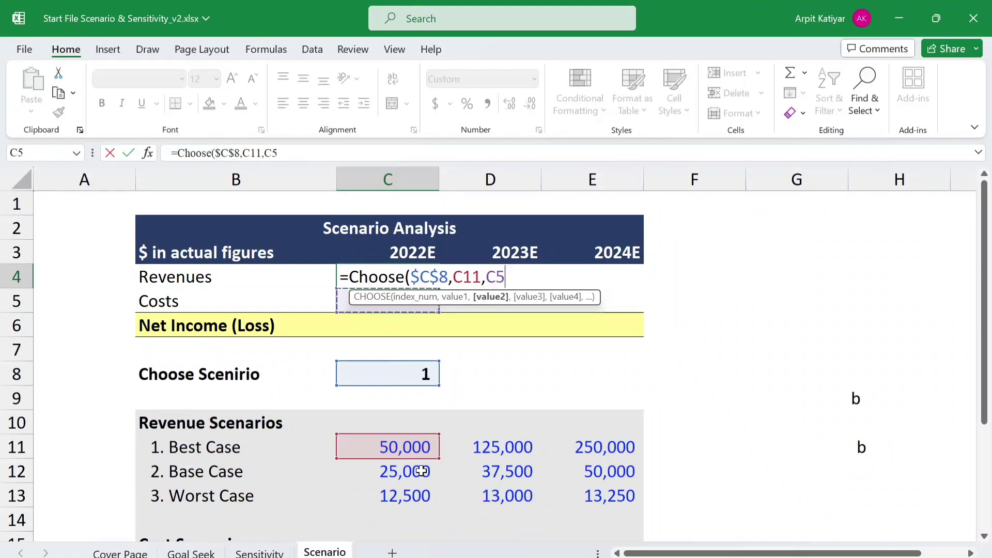
left_click(422, 471)
type(",")
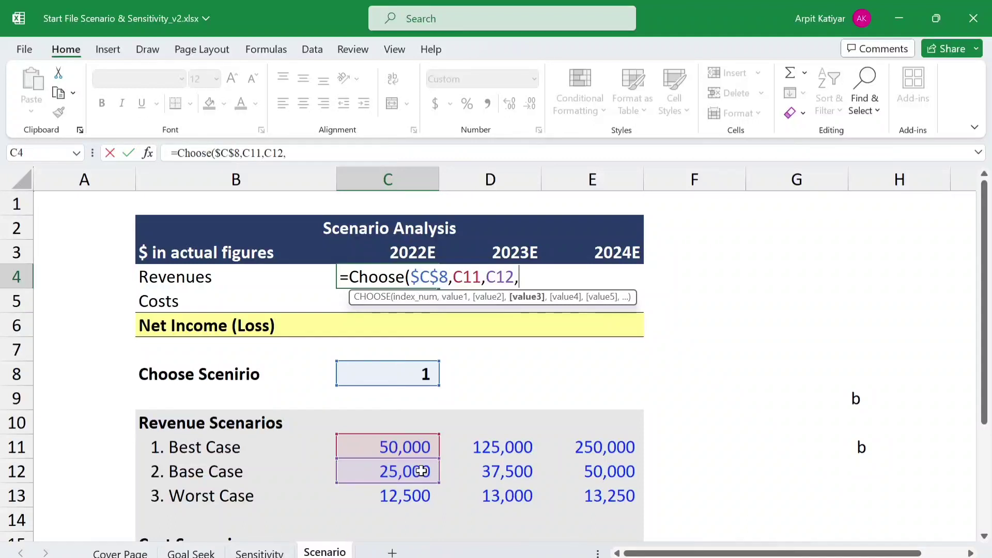
left_click(418, 497)
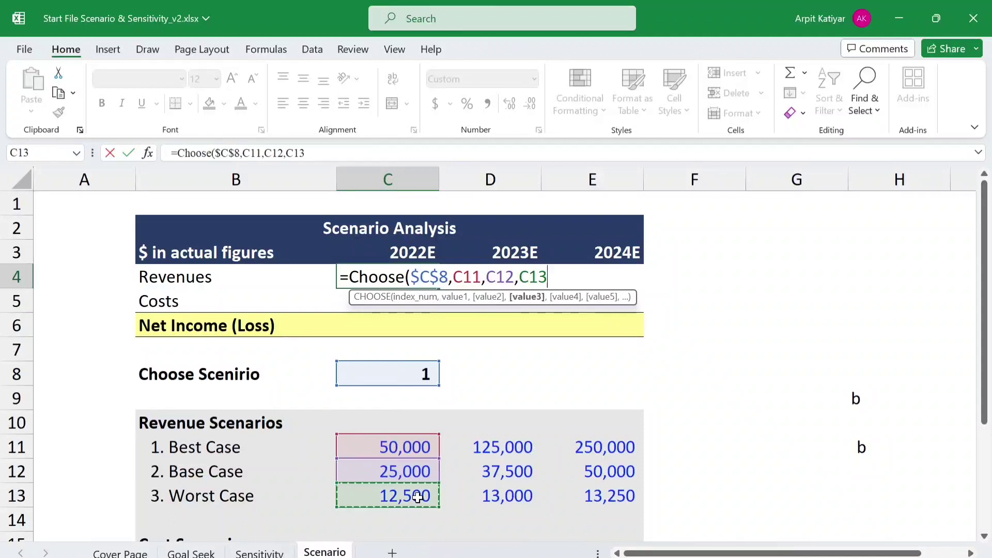
type(",")
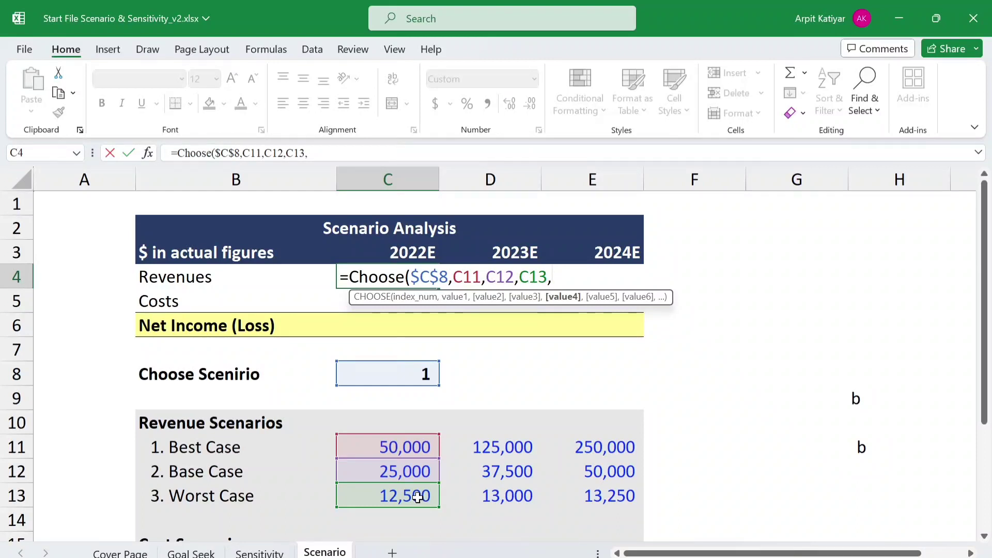
key("Return")
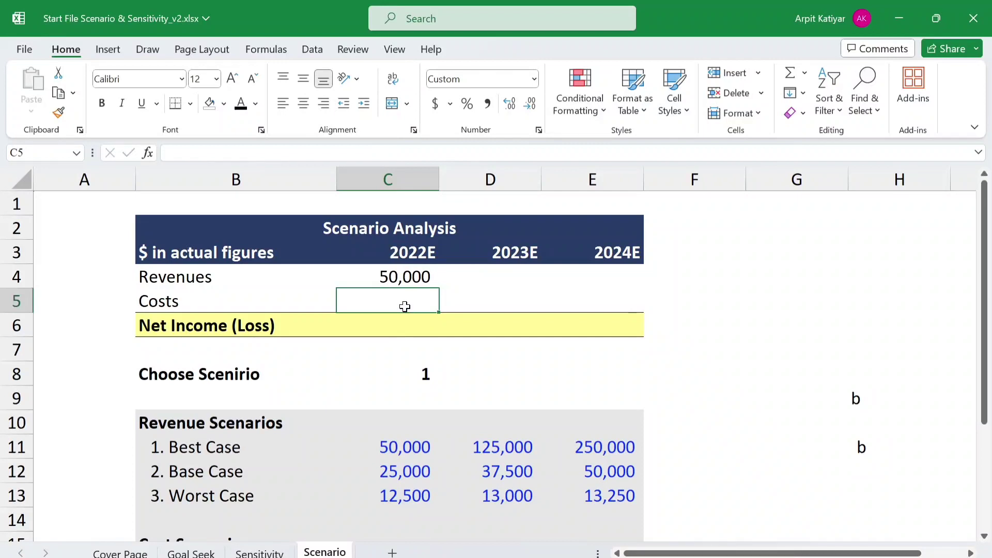
- Begin a CHOOSE formula in the 2022E Costs cell C5 with the Best Case cost C16 as its first argument
type("=")
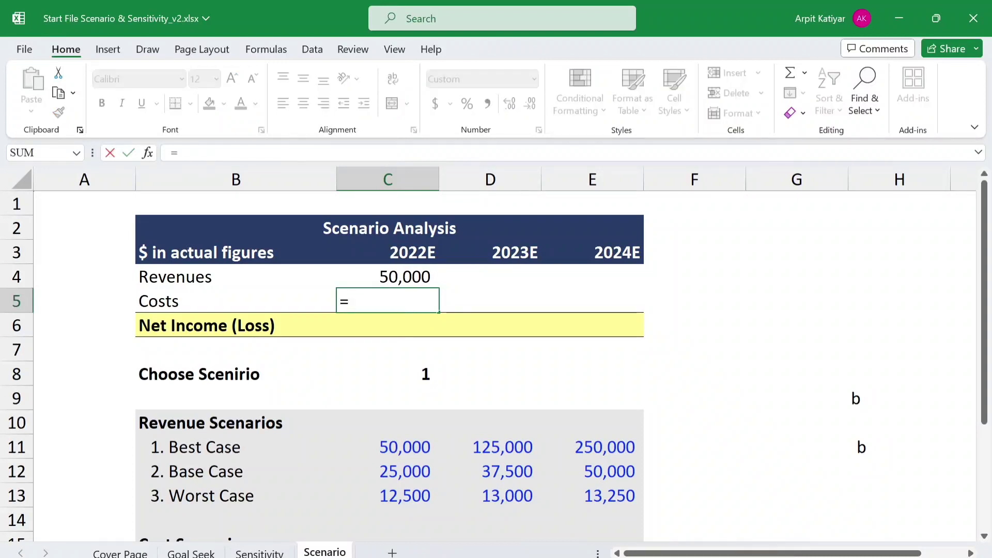
type("choo")
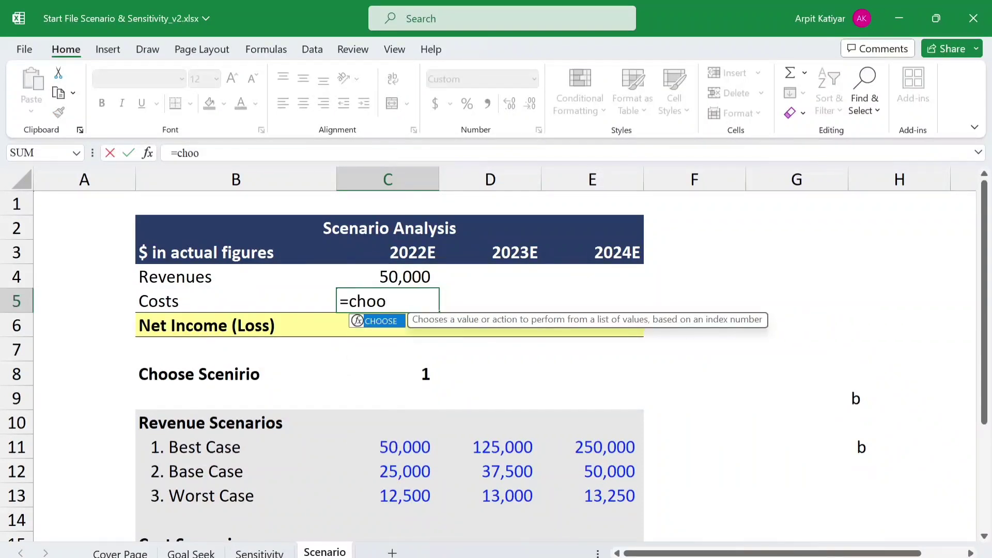
type("se(")
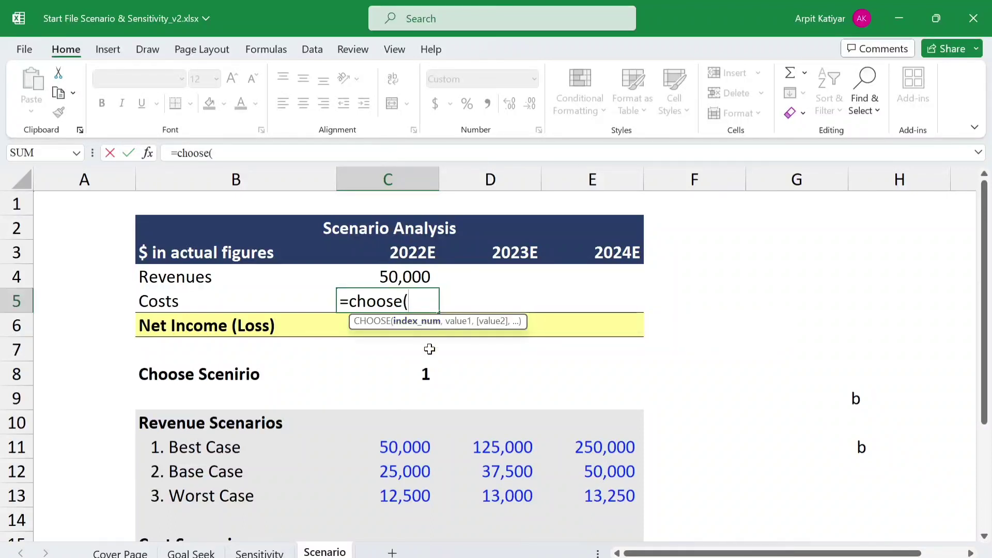
left_click(427, 375)
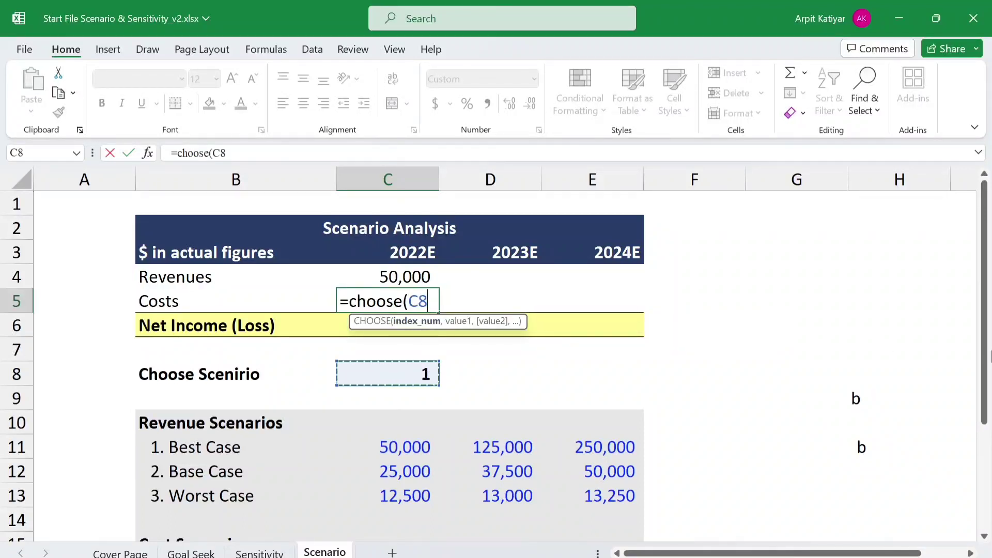
left_click_drag(984, 356, 987, 401)
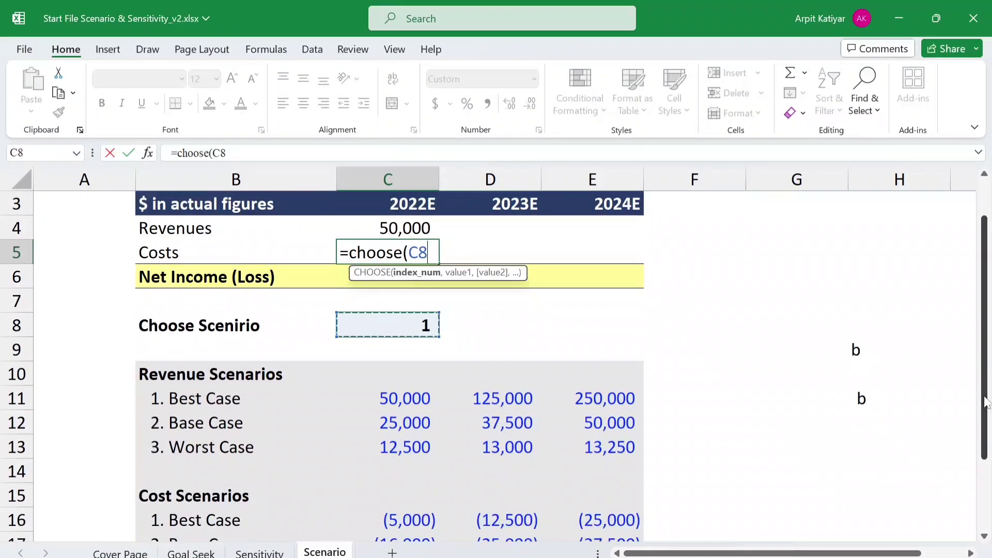
key("Down")
key("Down")
key("Down")
key("Down")
key("Down")
key("Down")
key("Down")
key("Down")
key("Down")
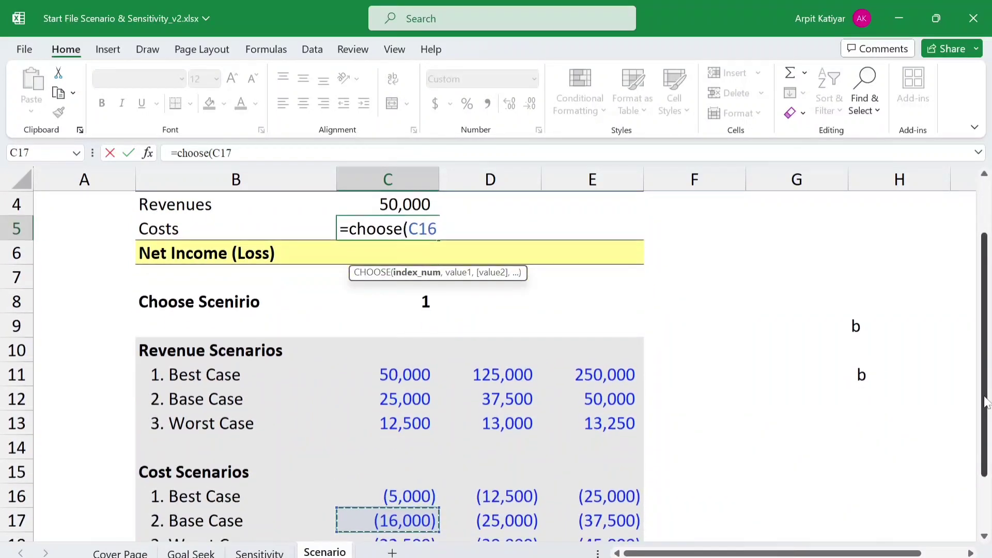
key("Up")
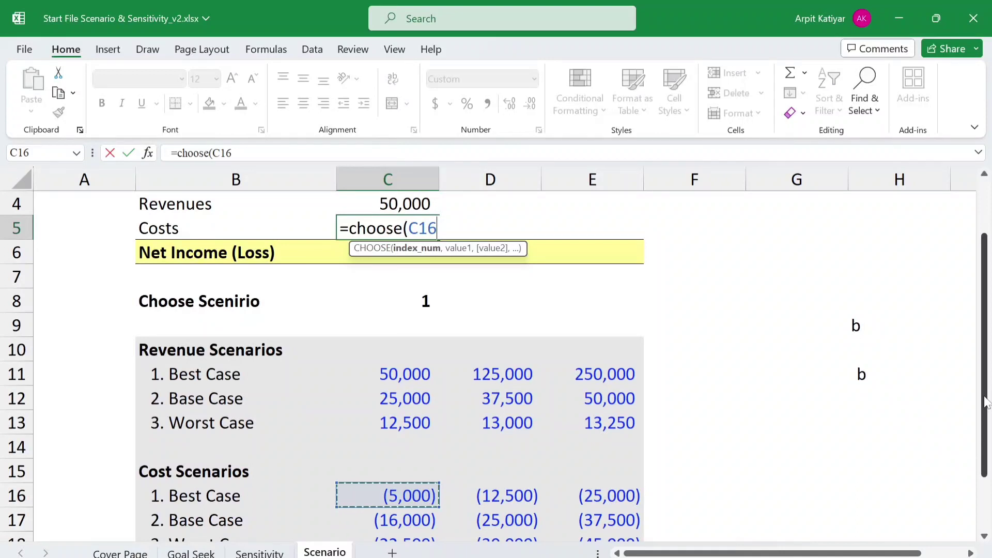
- Add the Base Case and Worst Case costs C17 and C18 as further arguments and enter the C5 formula
type(",")
key("Down")
key("Down")
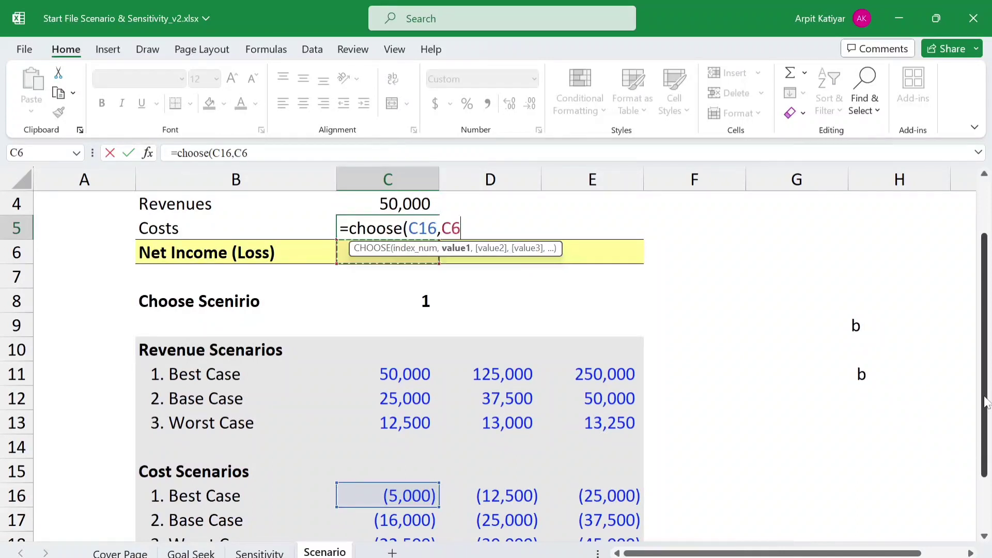
key("Down")
key("Down")
key("Down")
key("Down")
key("Down")
key("Down")
key("Down")
key("Down")
key("Down")
key("Down")
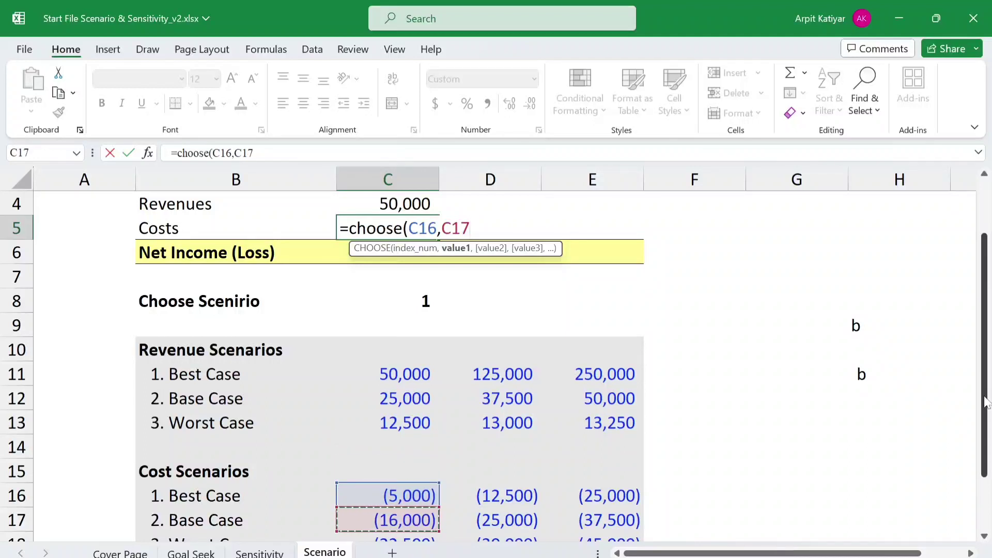
type(",")
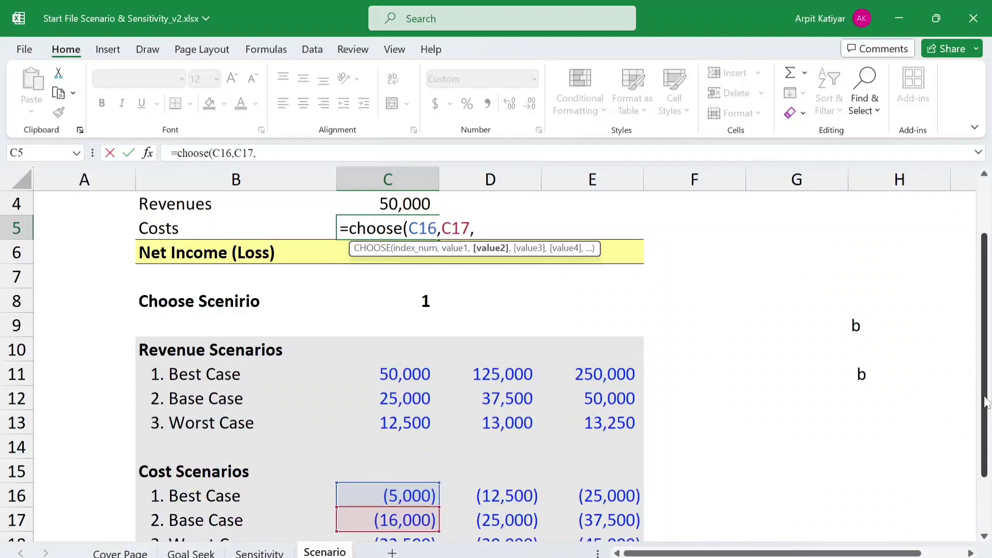
key("Down")
key("Down")
key("Down")
key("Down")
key("Down")
key("Down")
key("Down")
key("Down")
key("Down")
key("Down")
key("Down")
key("Down")
key("Down")
key("Down")
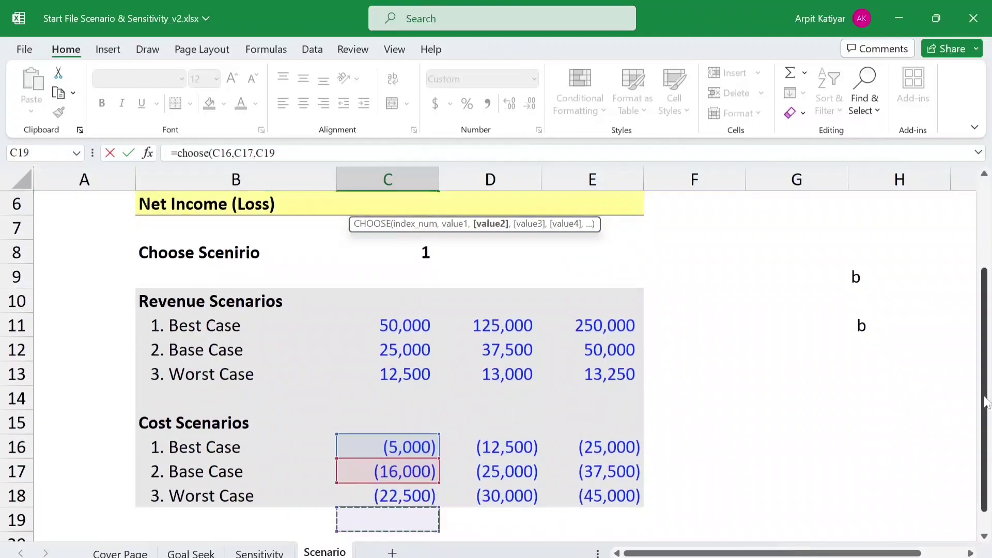
key("Up")
type(",")
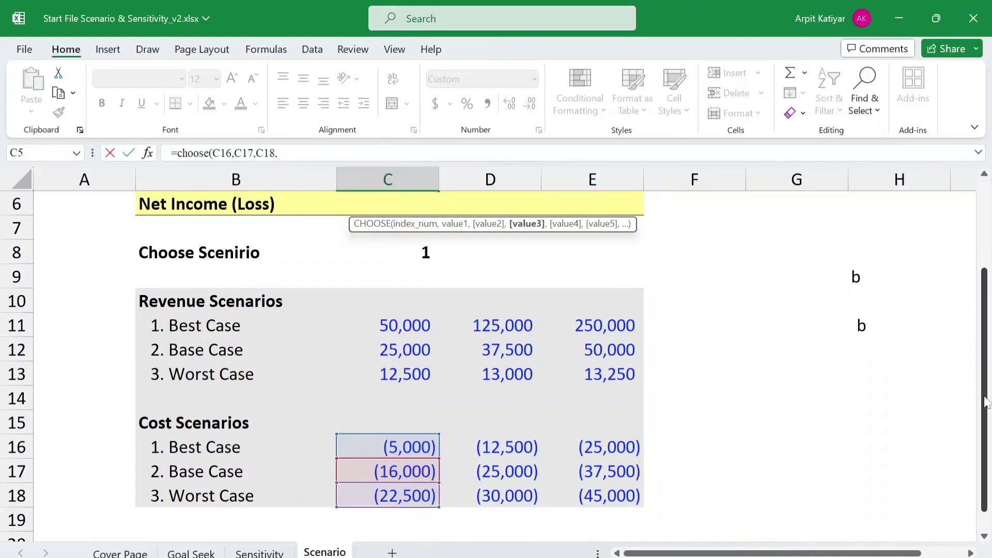
key("Return")
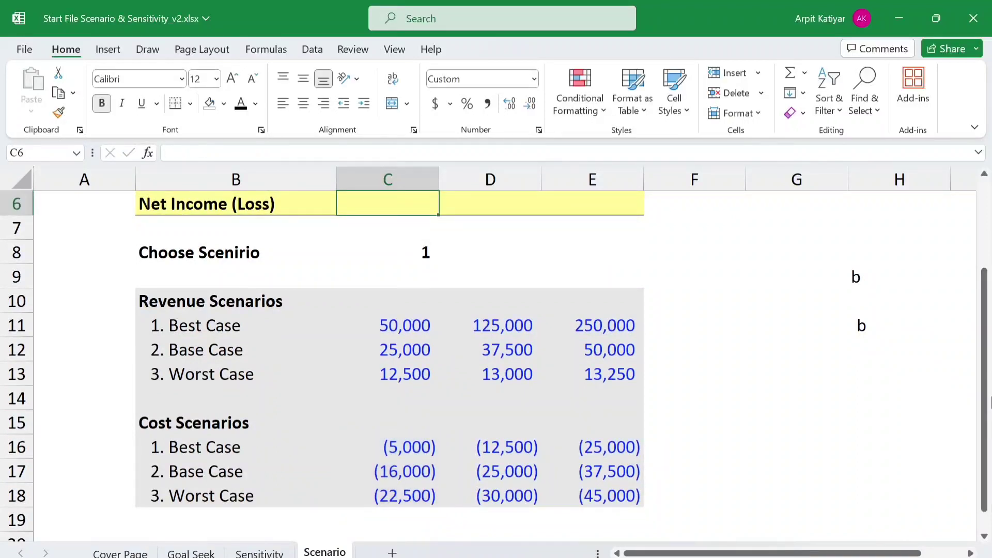
- Insert the absolute reference $C$8 as the index number before C16 in the CHOOSE formula in C5
left_click_drag(985, 385, 987, 297)
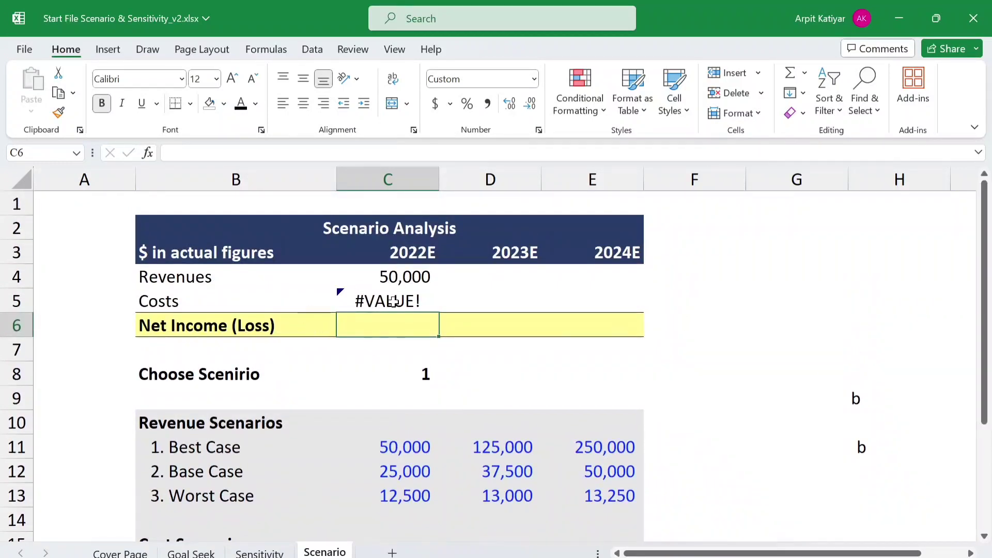
left_click(393, 301)
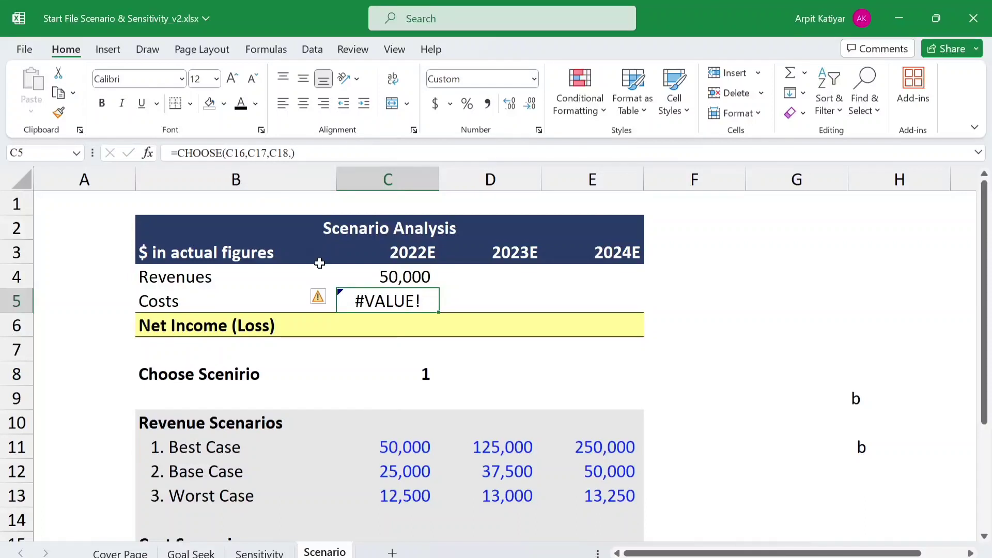
left_click(226, 153)
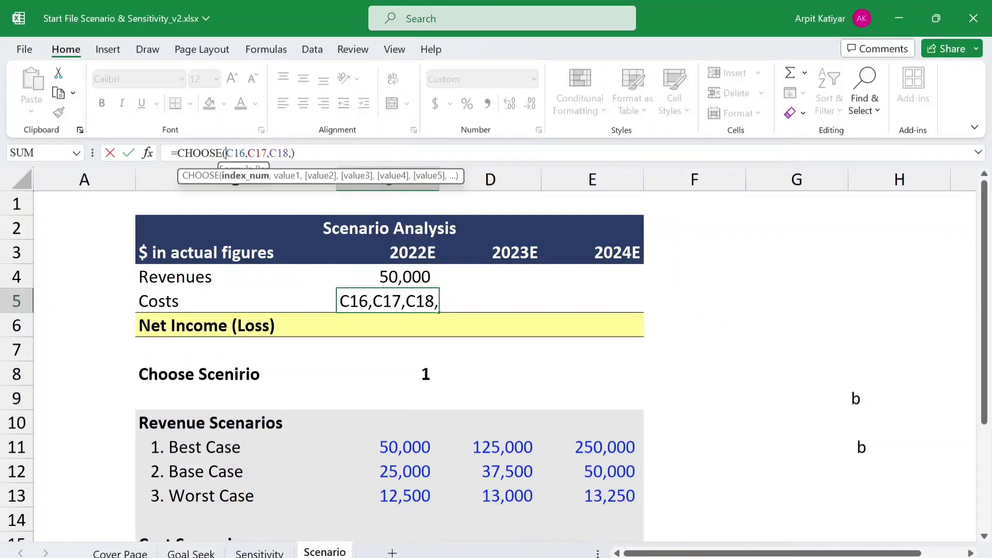
left_click(429, 374)
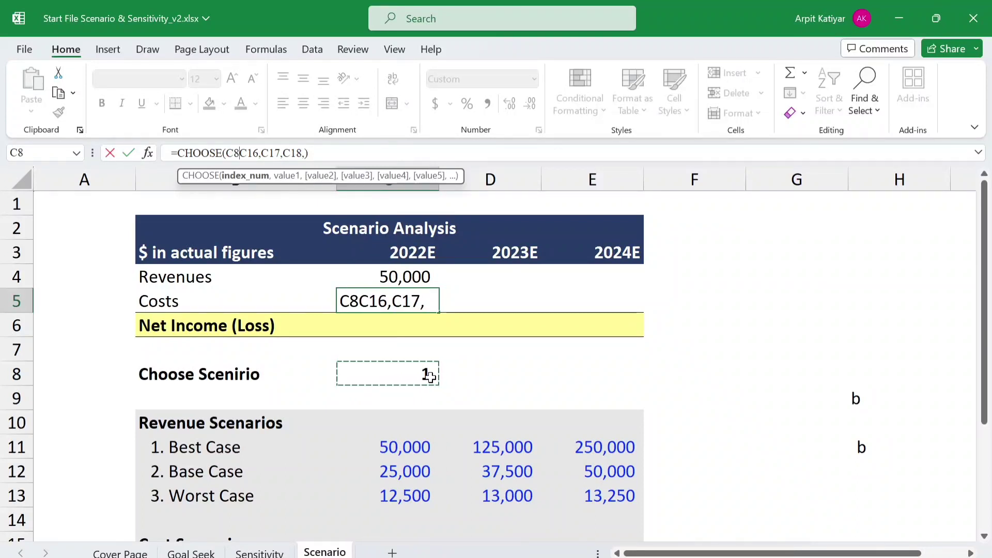
key("F4")
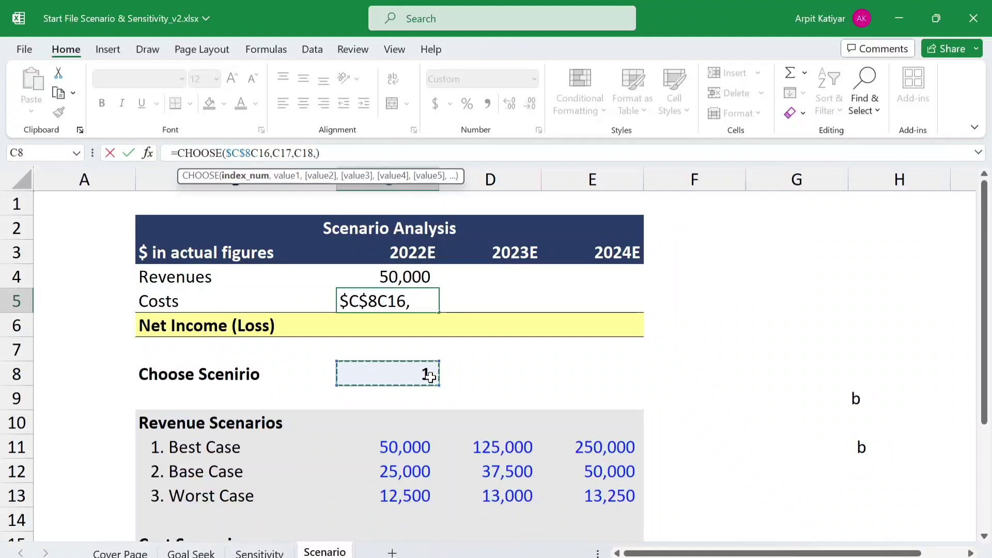
type(",")
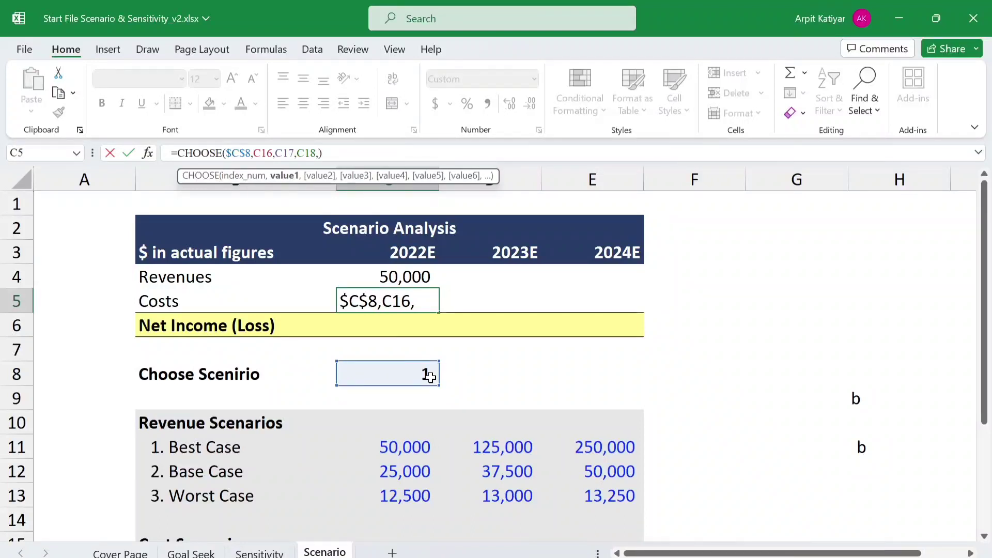
key("Return")
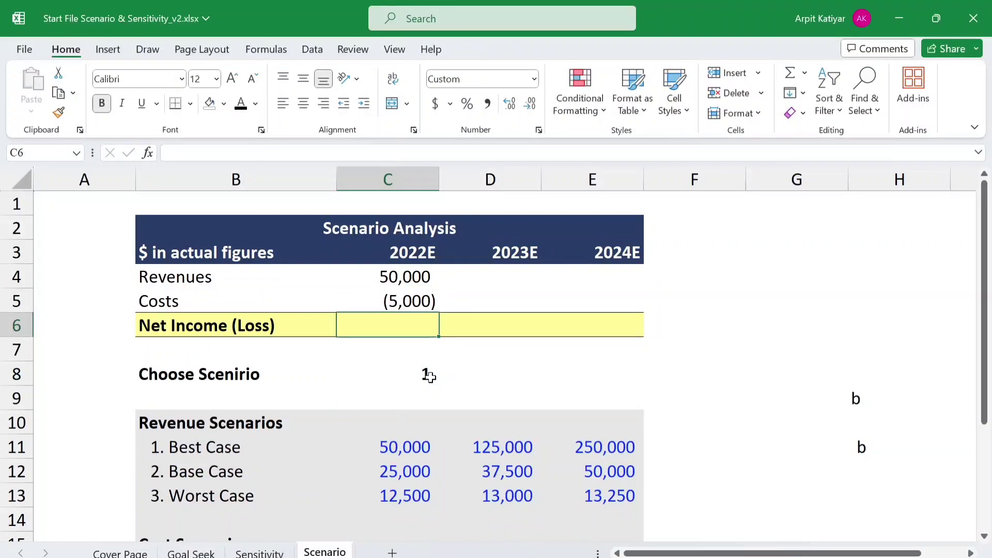
- Enter a SUM formula in the 2022E Net Income (Loss) cell C6 that adds C4:C5
type("=")
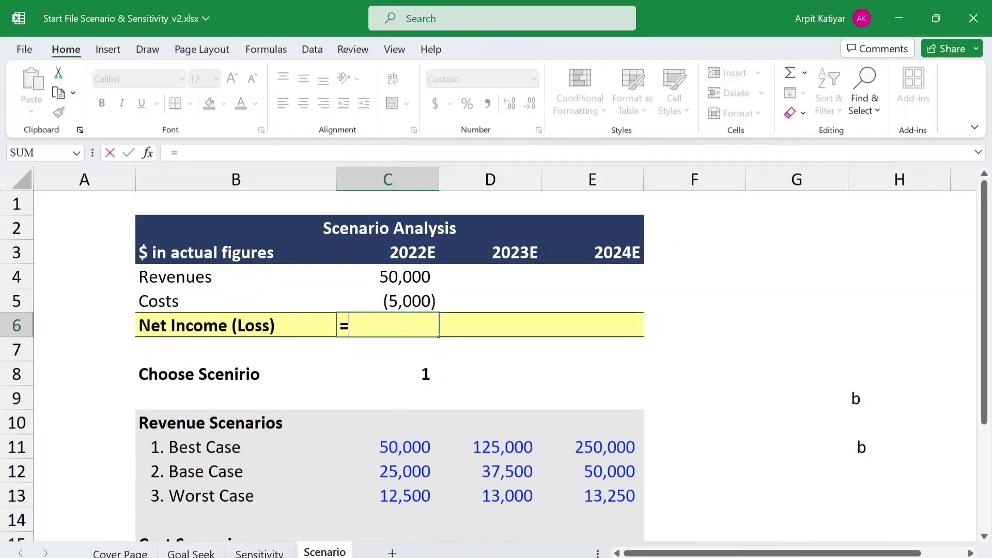
type("sum")
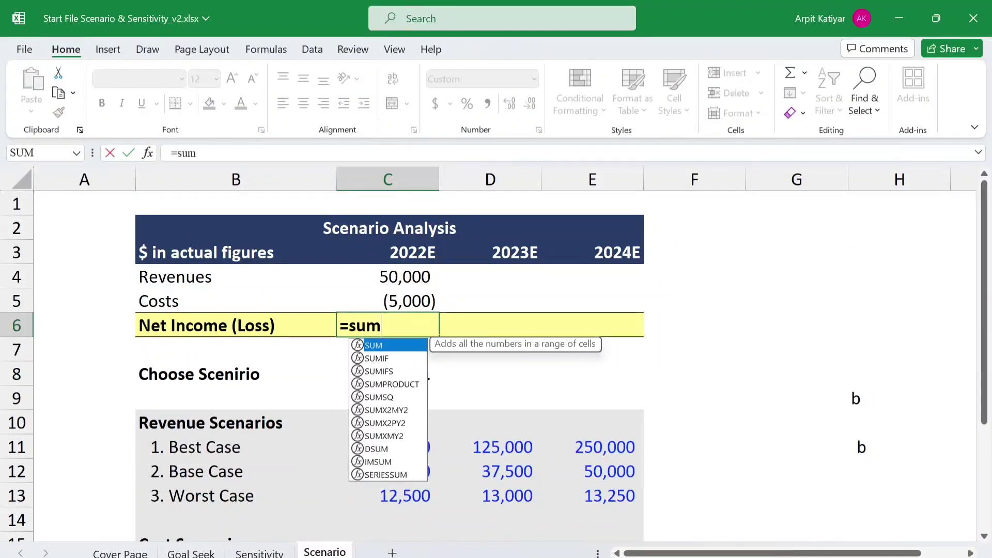
type("(")
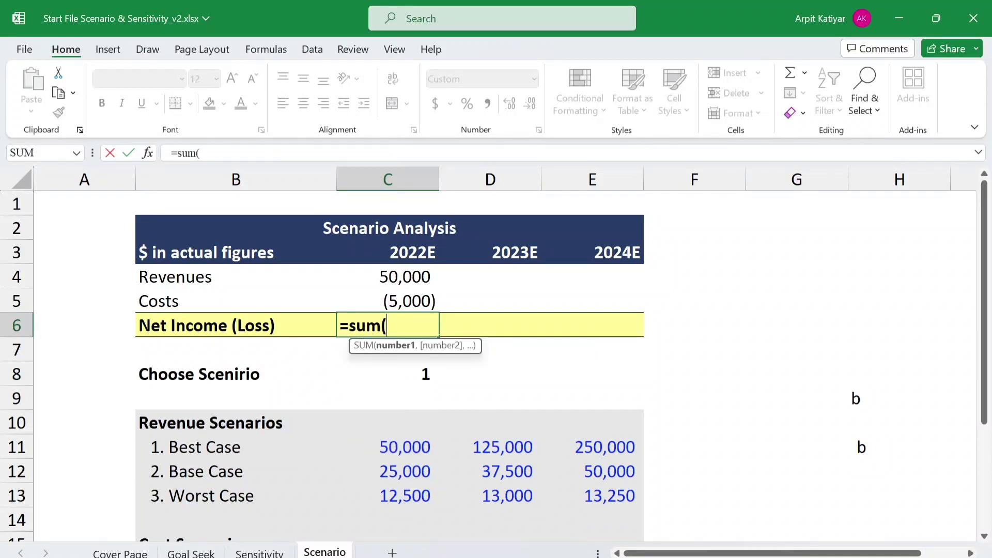
left_click(400, 270)
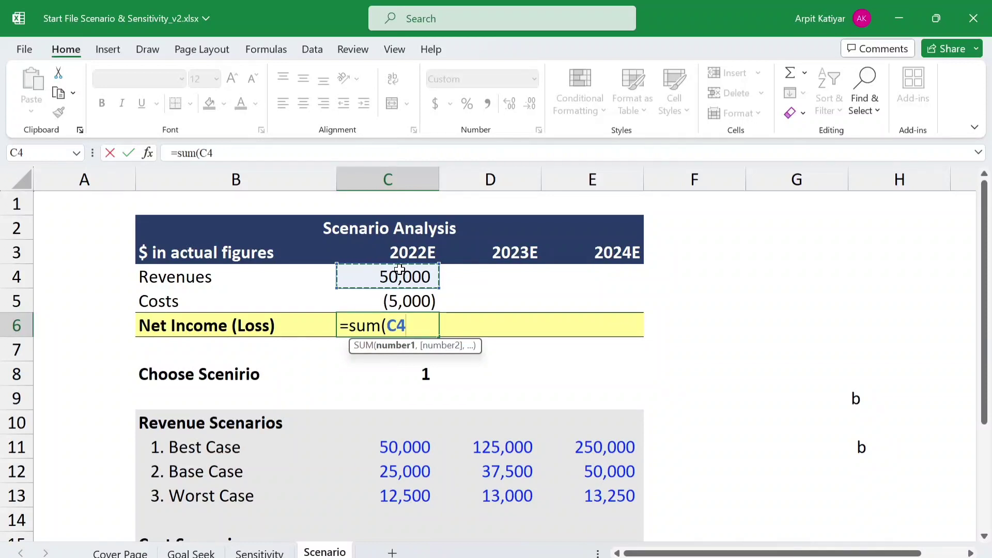
key("shift+Down")
key("Return")
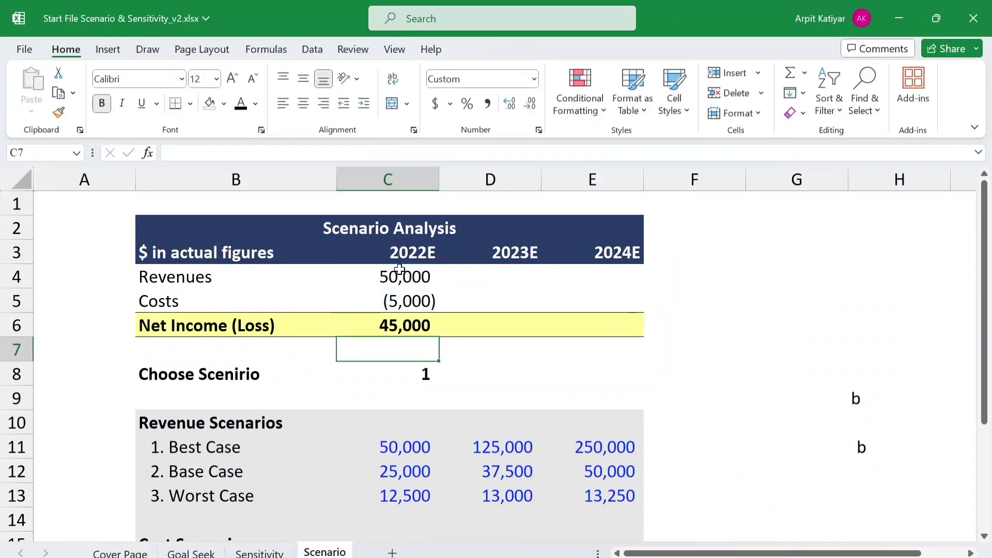
- Copy the Net Income (Loss) formula from C6 across to the 2023E and 2024E columns
left_click(396, 329)
key("ctrl+c")
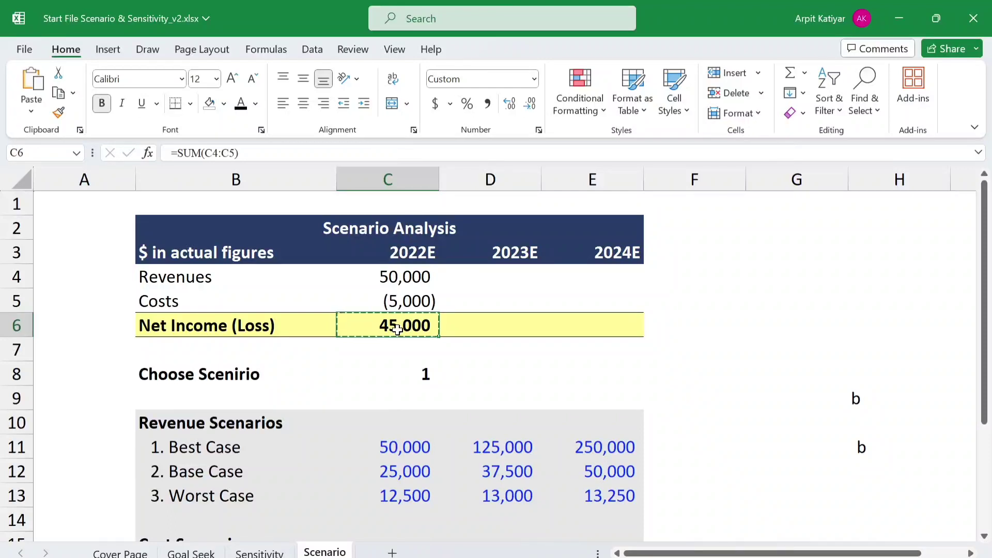
key("shift+Right")
key("shift+Right")
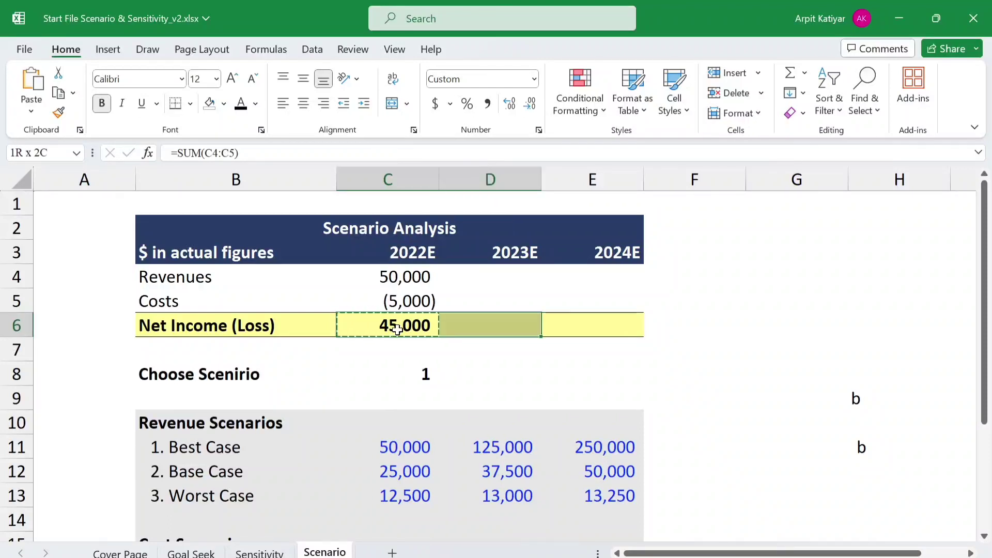
key("ctrl+v")
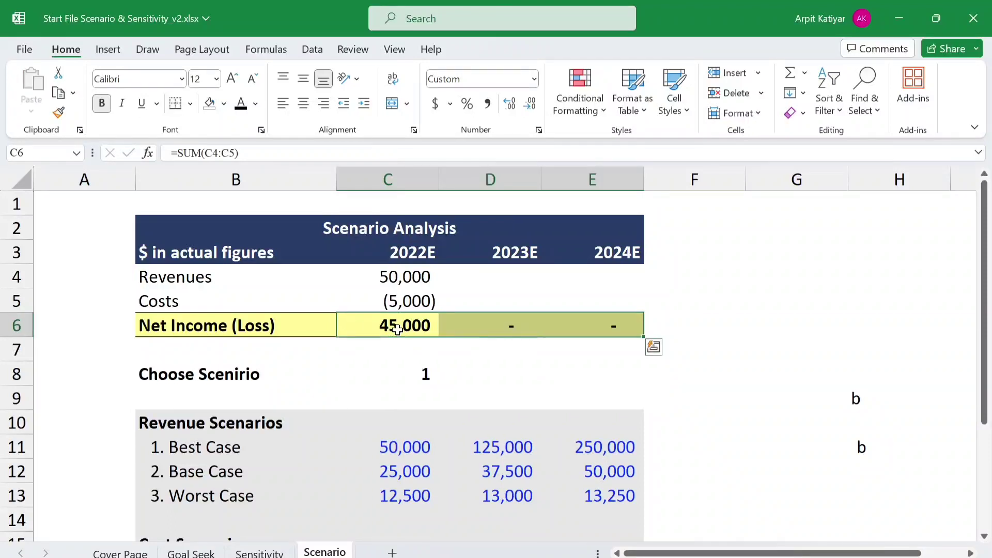
- Fill the Revenues and Costs formulas from C4:C5 across to the 2023E and 2024E columns, D4:E5
left_click(397, 278)
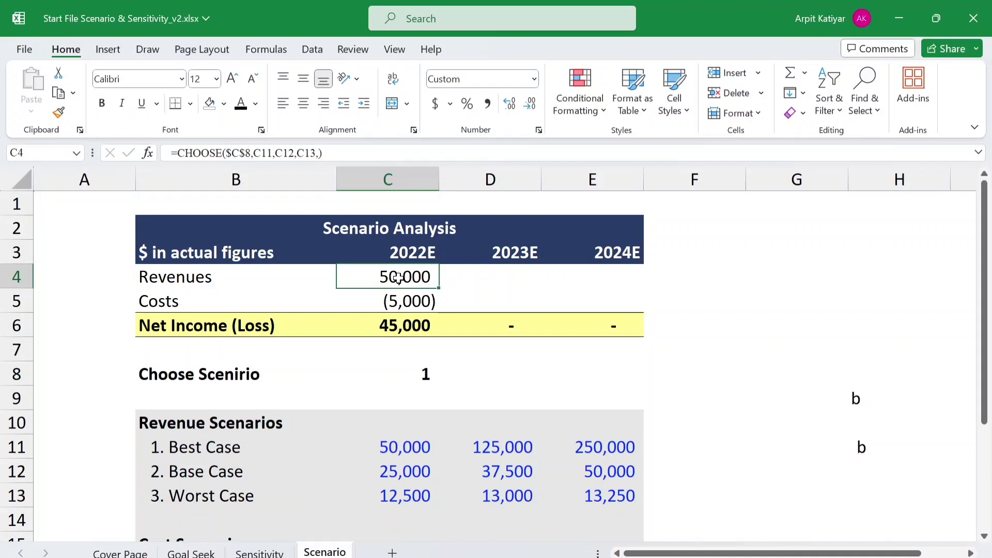
key("shift+Down")
key("shift+Down")
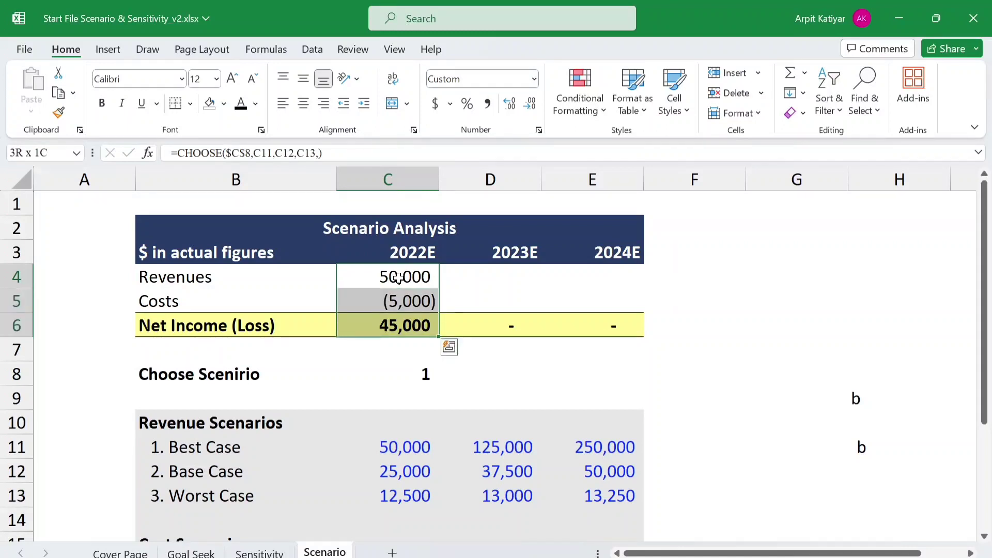
left_click(398, 277)
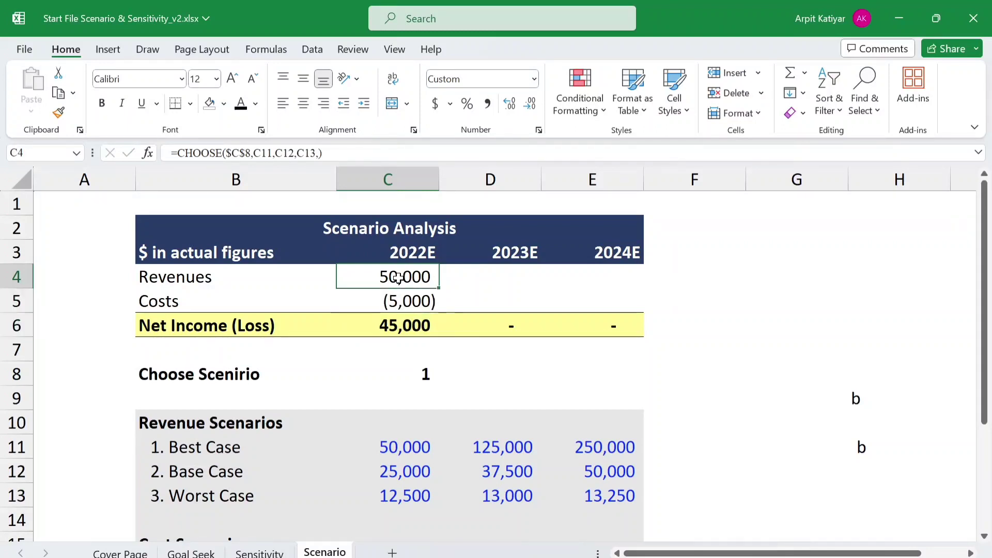
key("shift+Down")
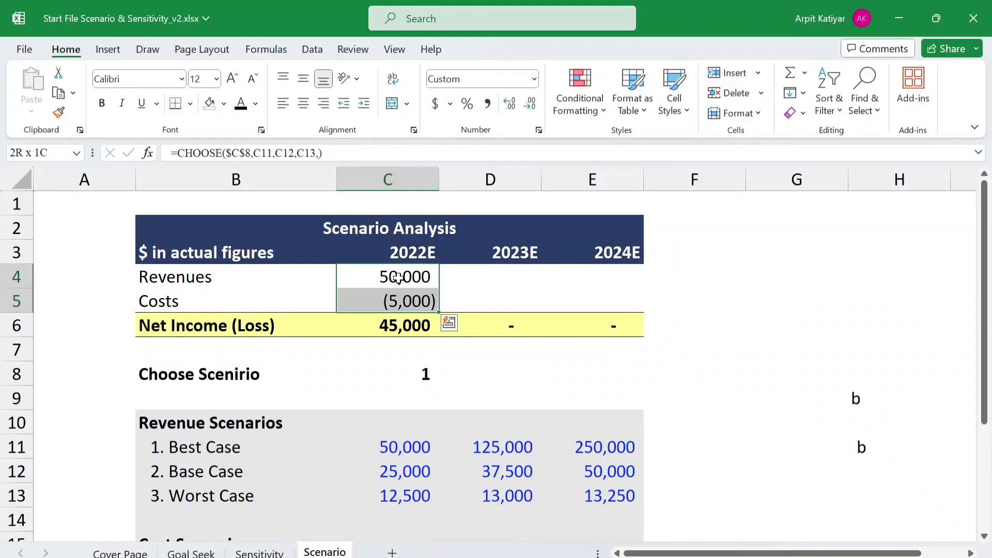
key("ctrl+c")
key("ctrl+q")
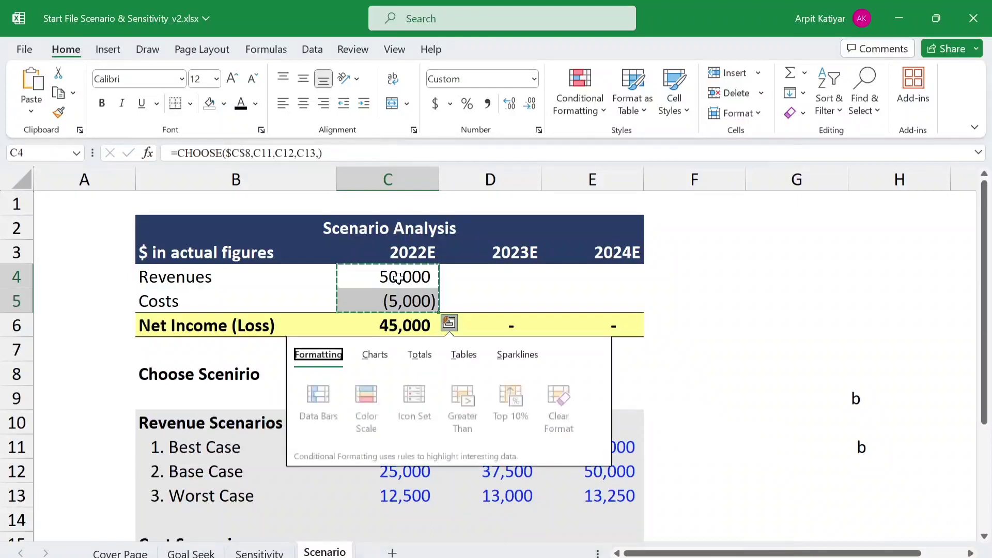
key("Right")
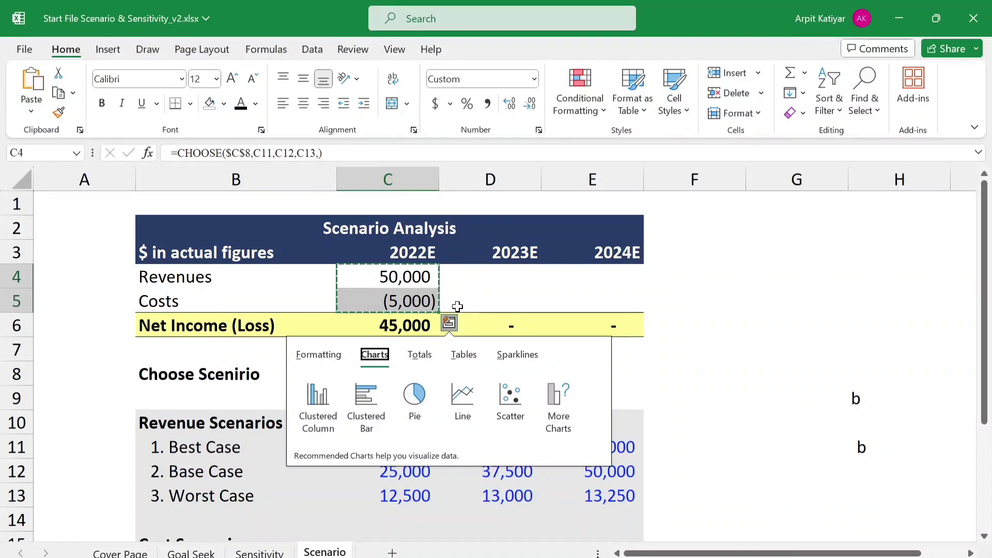
left_click_drag(441, 313, 602, 304)
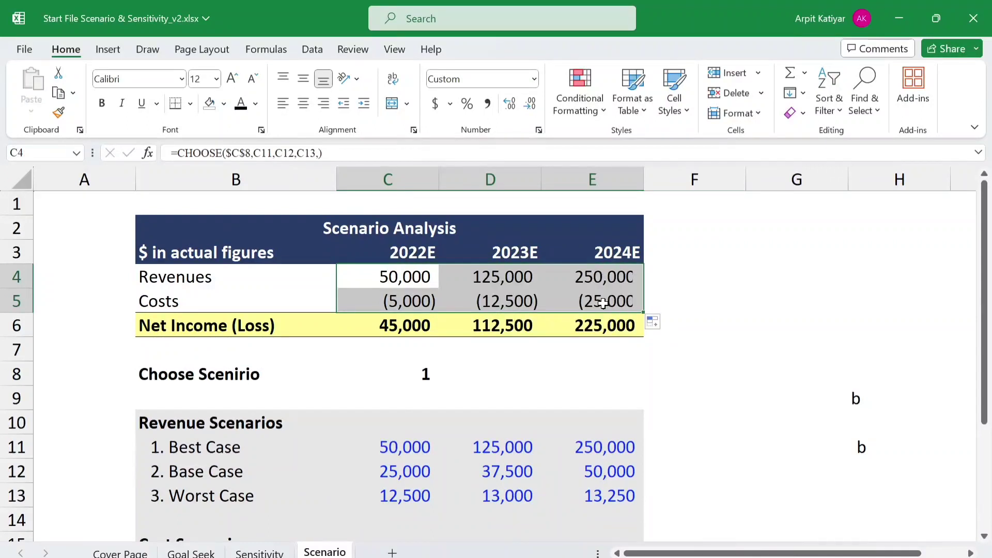
left_click(677, 284)
- Test the scenario selector in C8 by entering 2 for the Base Case and 3 for the Worst Case
left_click_drag(988, 289, 988, 298)
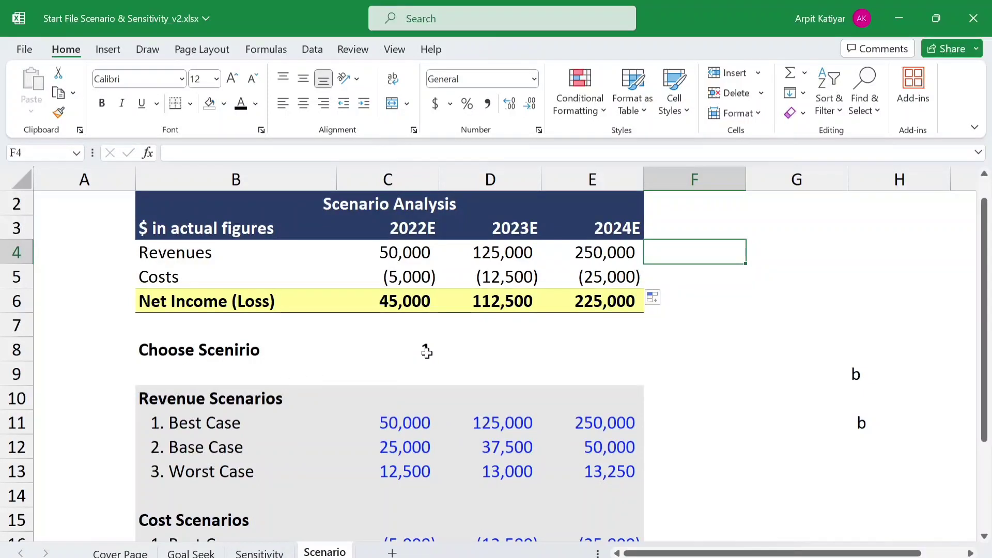
left_click(426, 351)
type("2")
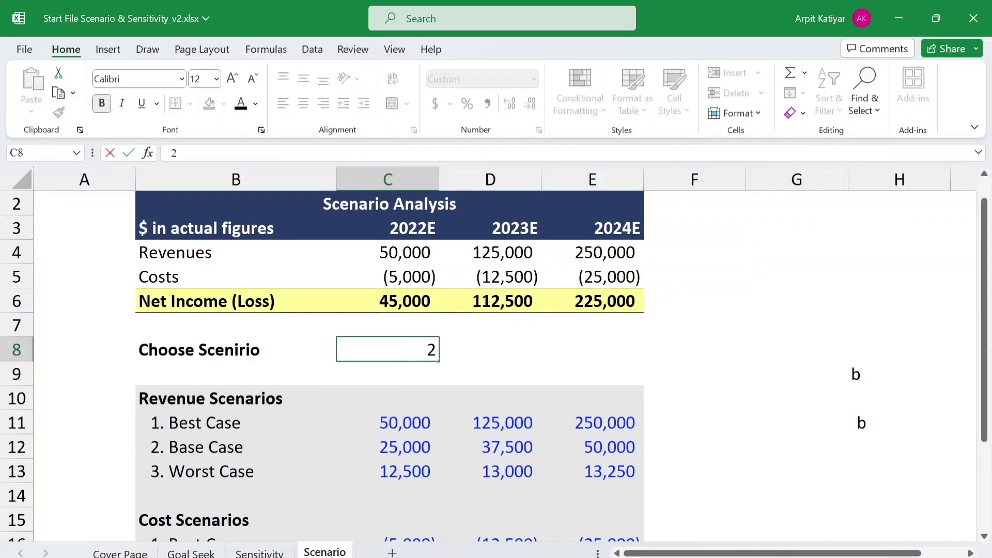
key("Return")
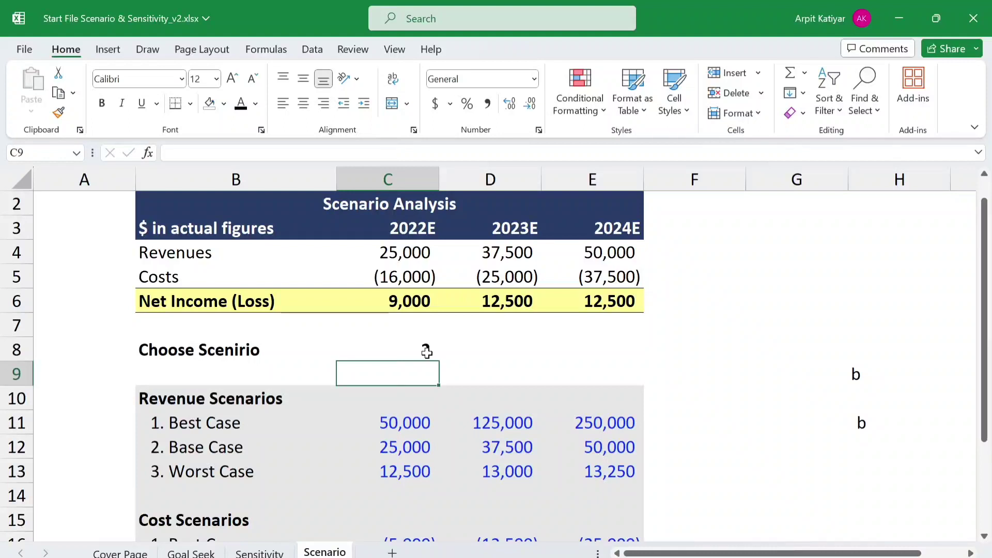
left_click(427, 353)
type("3")
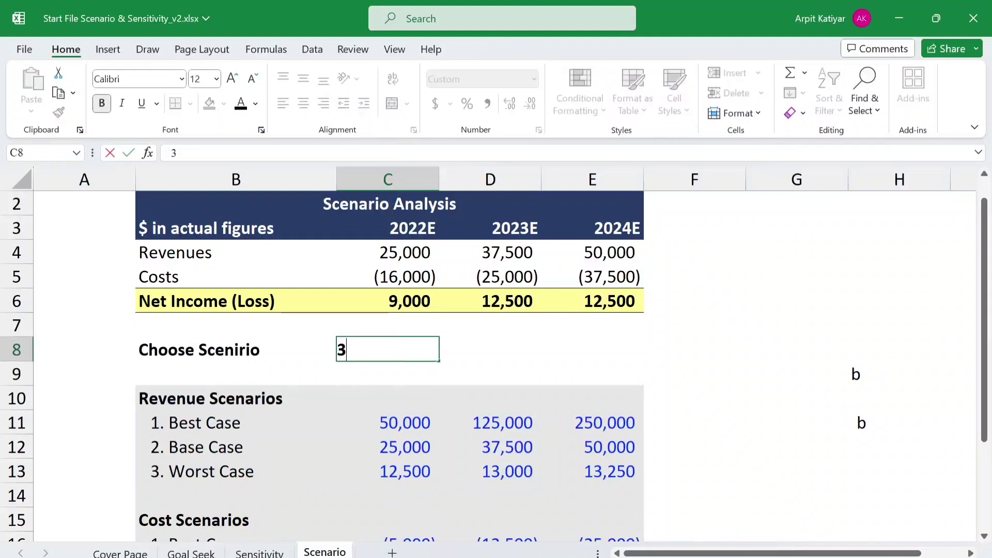
key("Return")
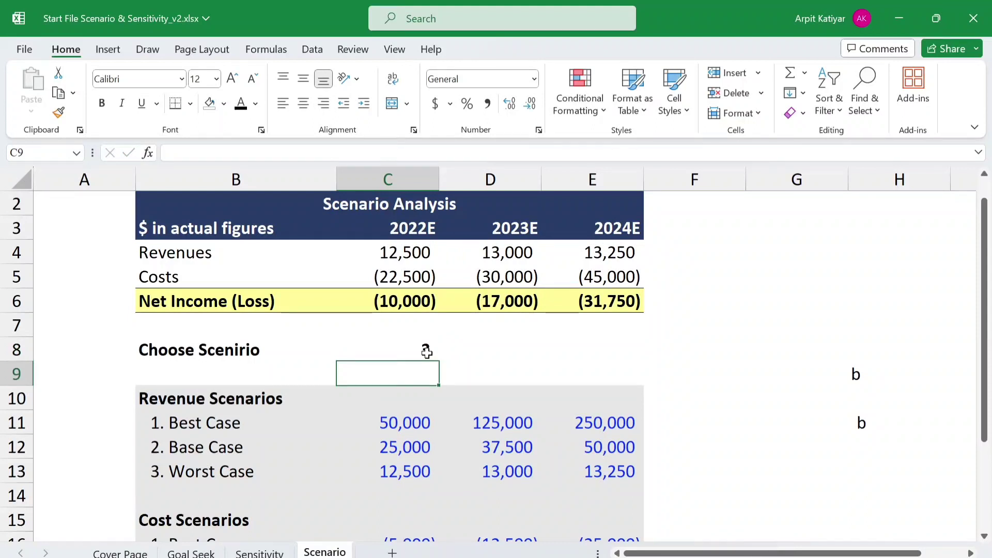
- Test the scenario selector in C8 with 4, a number outside the three defined cases
type("4")
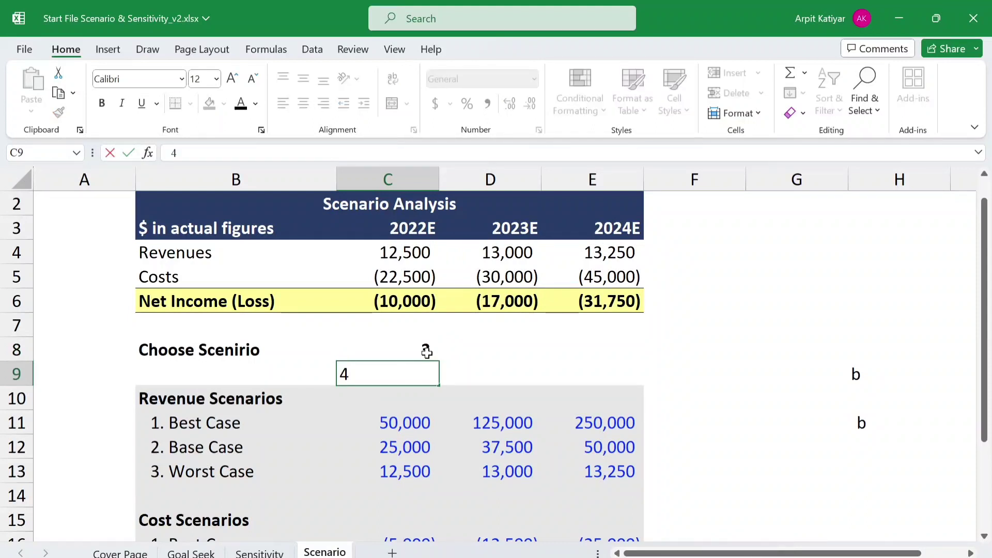
key("BackSpace")
left_click(409, 347)
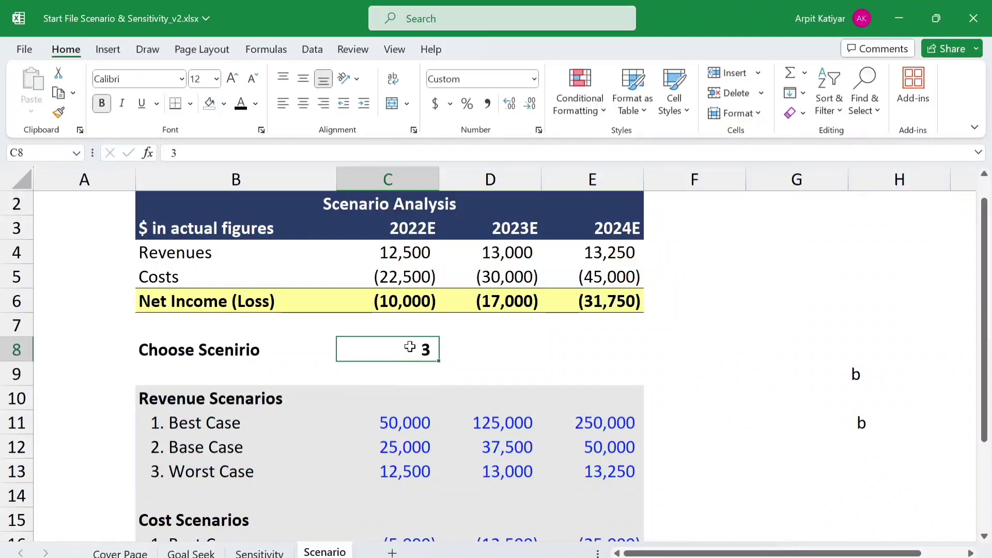
type("4")
key("Return")
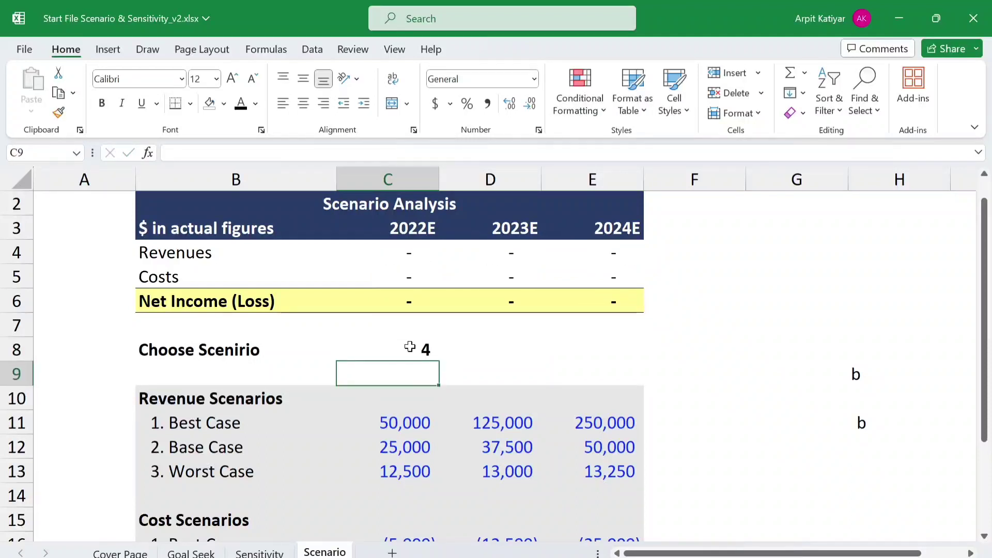
- Try the letter a as the scenario selector entry in C8 and replace it with 1
left_click(418, 344)
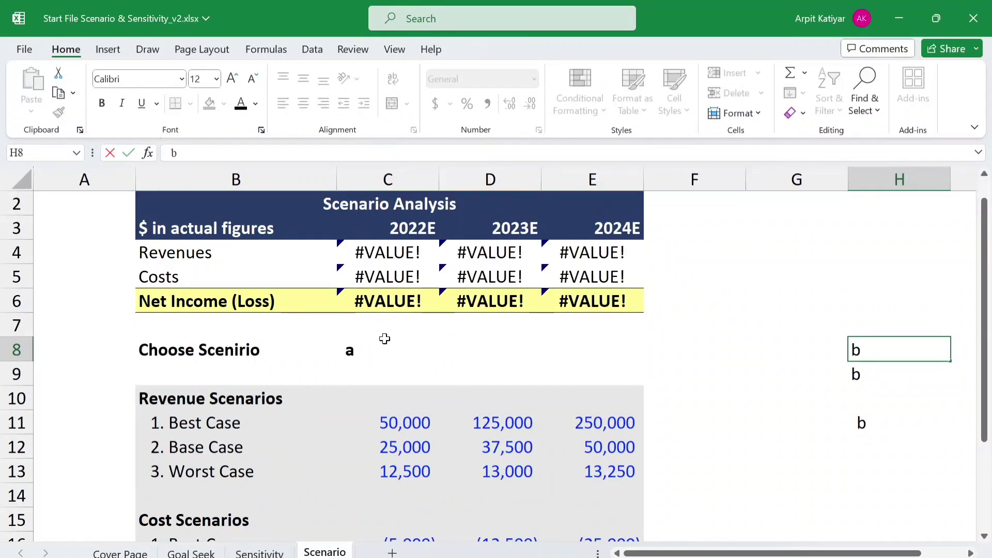
left_click(360, 346)
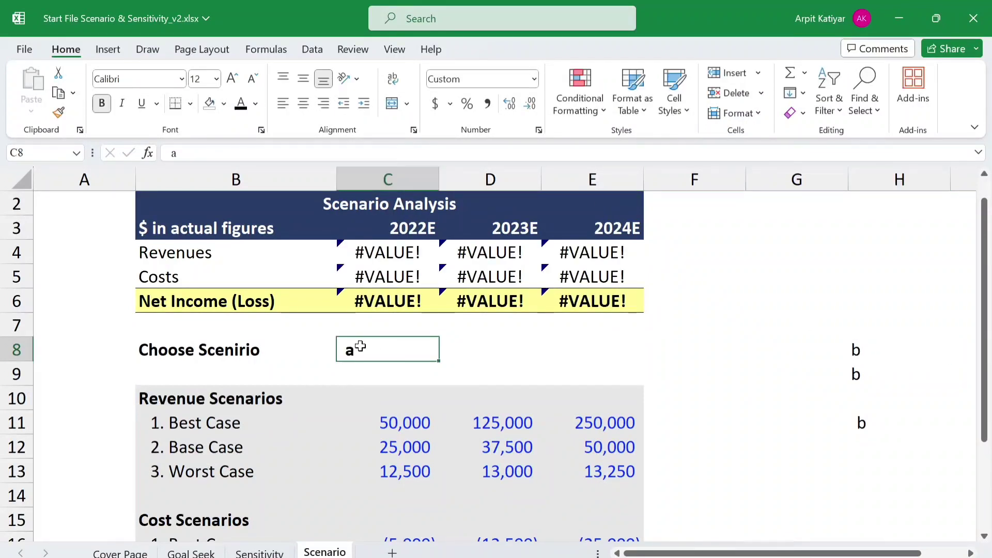
key("BackSpace")
type("1")
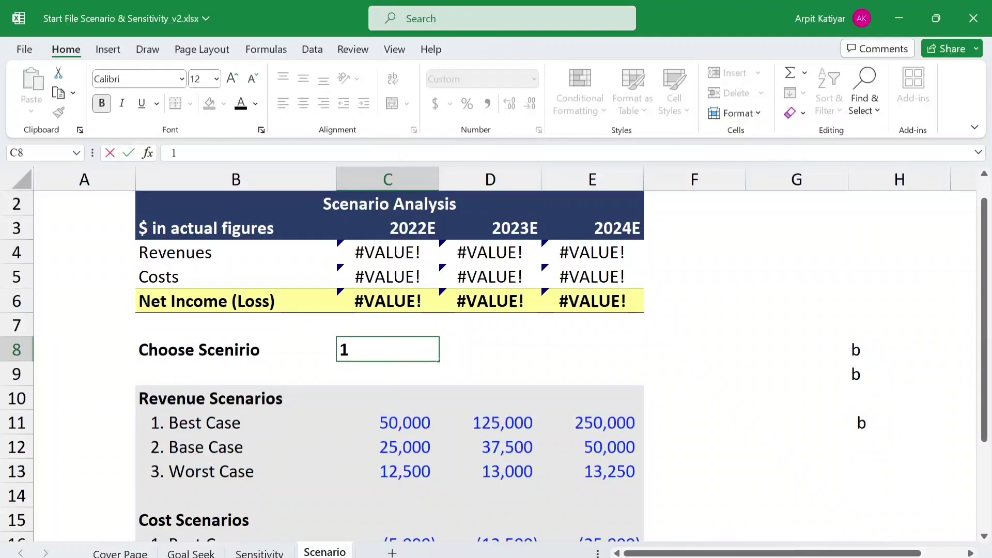
key("Return")
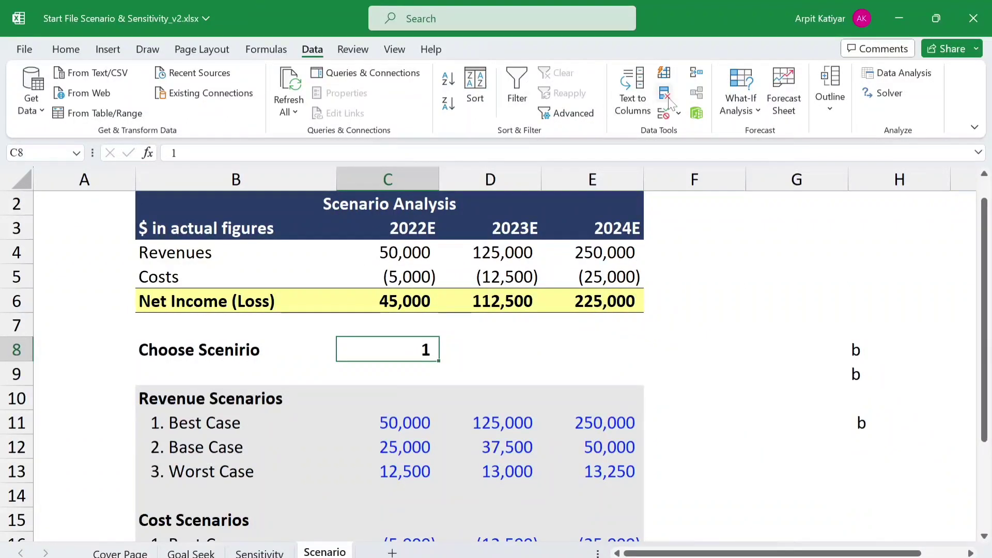
- Apply List data validation to the scenario selector C8 with the source values 1,2,3
left_click(677, 112)
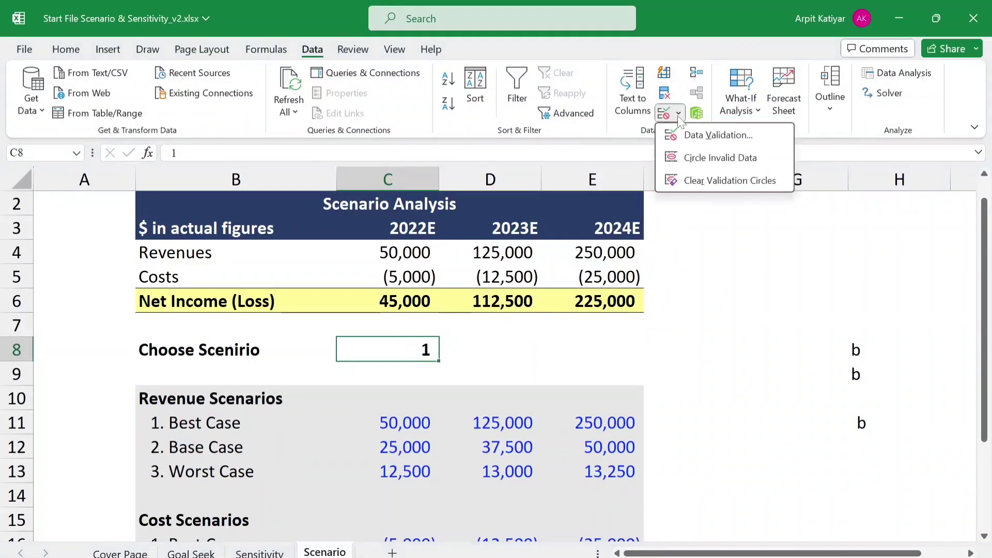
left_click(709, 135)
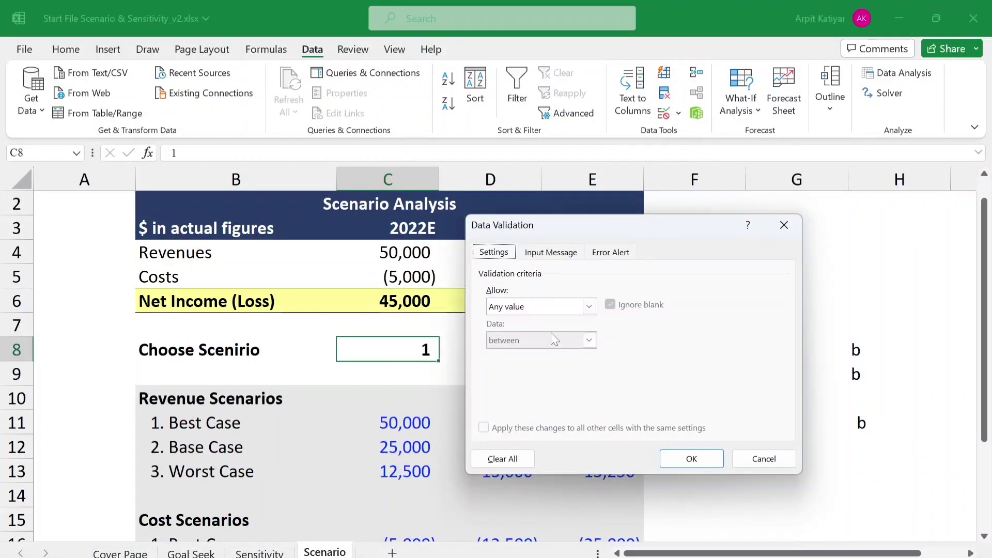
left_click(589, 307)
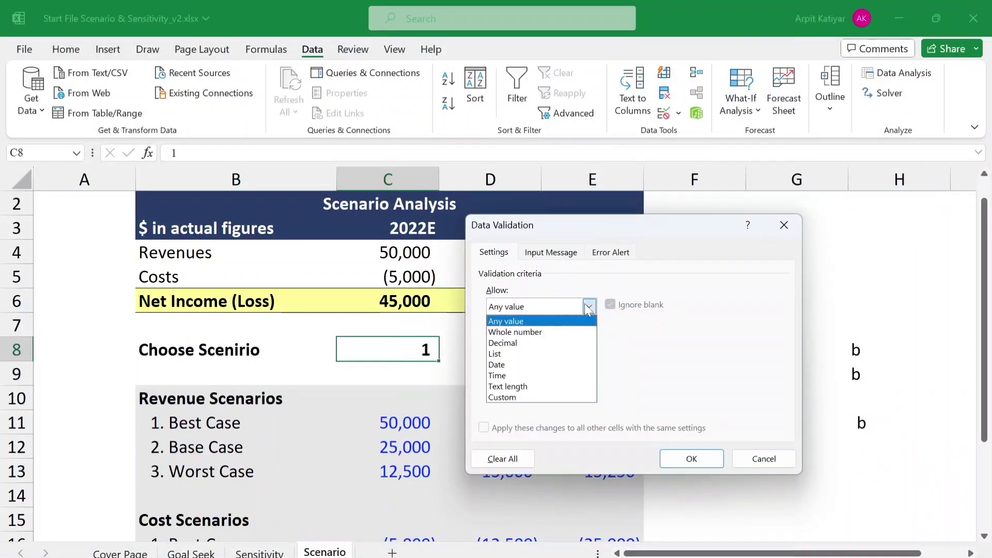
left_click(568, 354)
left_click(543, 373)
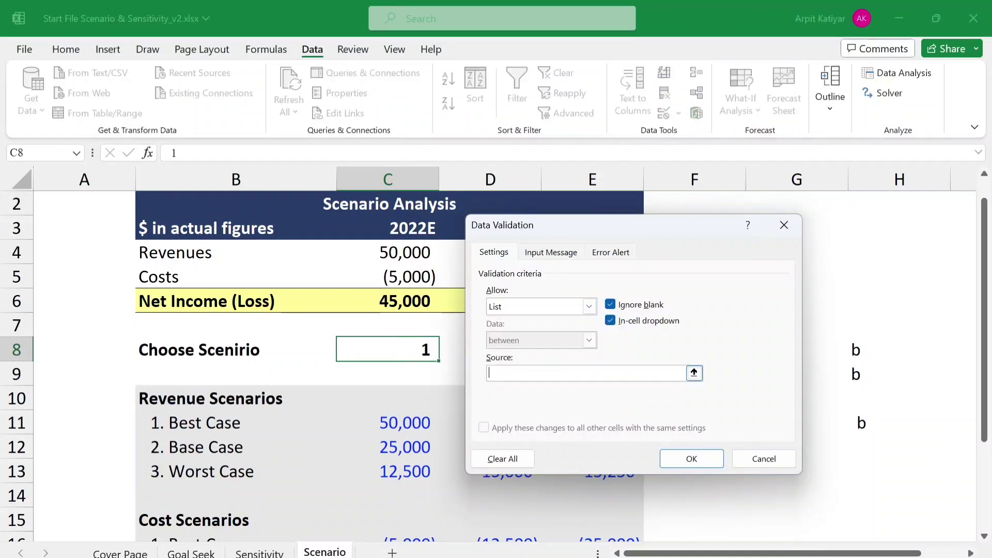
type("1,2,3")
key("Return")
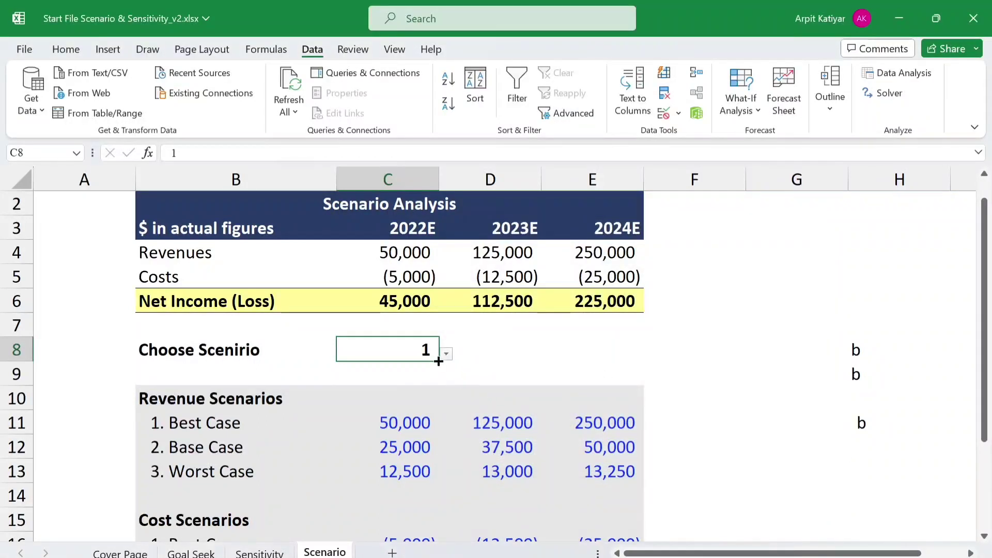
- Try the in-cell dropdown of C8 by choosing scenario 2 and scenario 3
left_click(446, 355)
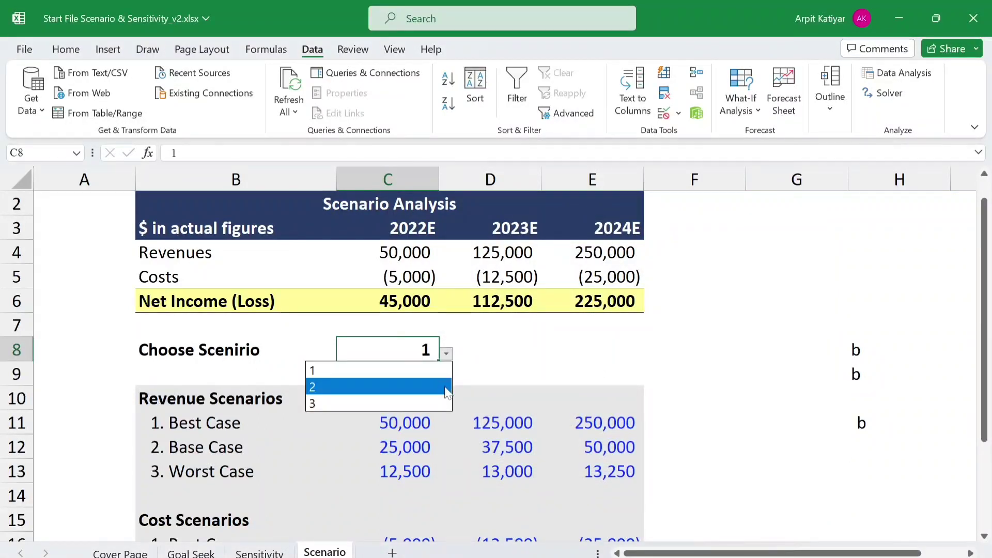
left_click(444, 387)
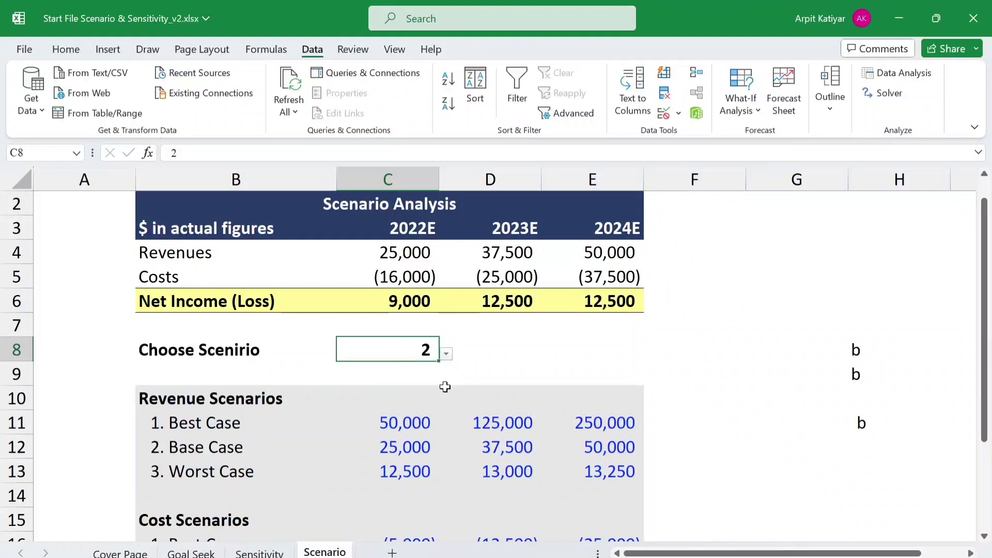
key("Return")
left_click(423, 354)
left_click(446, 355)
left_click(421, 403)
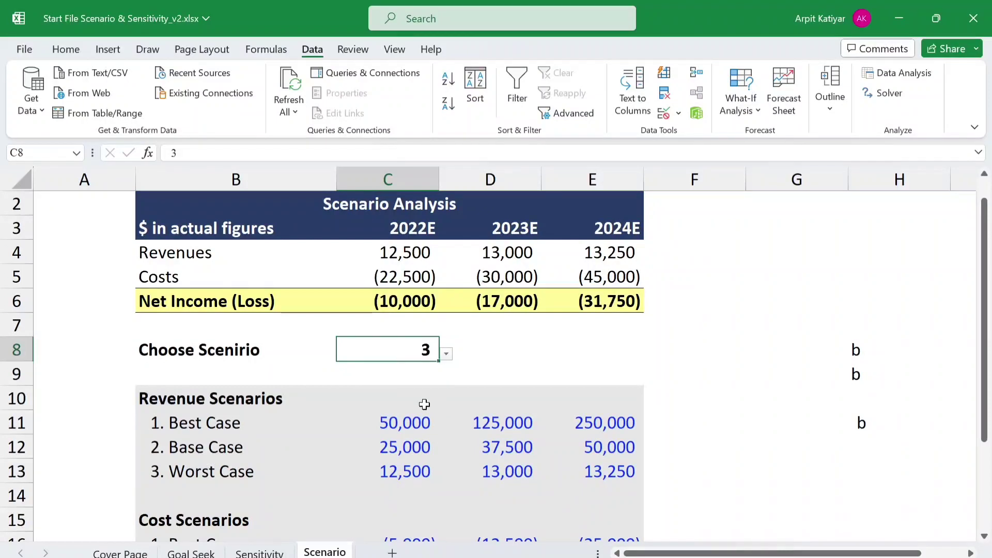
- Choose scenario 1, the Best Case, from the in-cell dropdown of C8
left_click(446, 354)
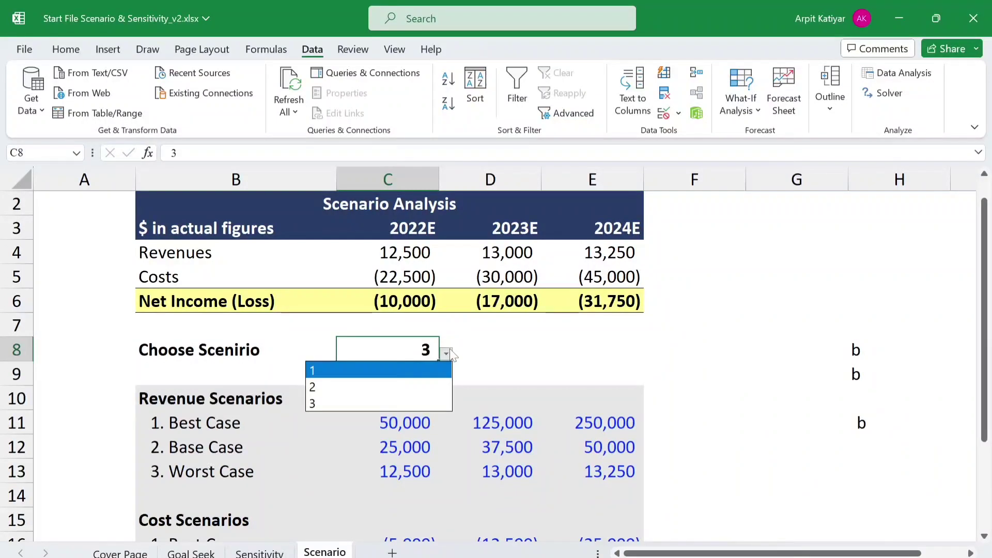
left_click(444, 358)
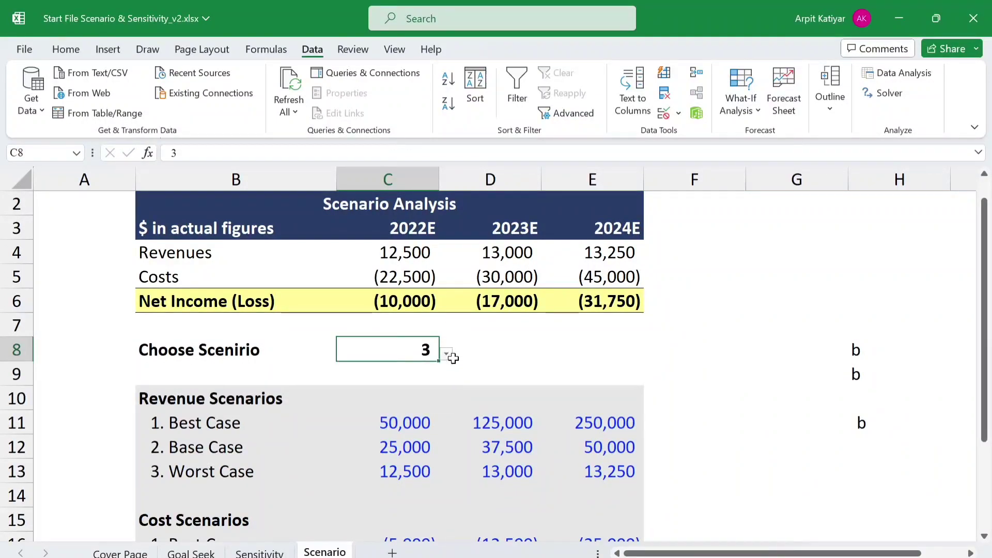
left_click(447, 356)
left_click(436, 371)
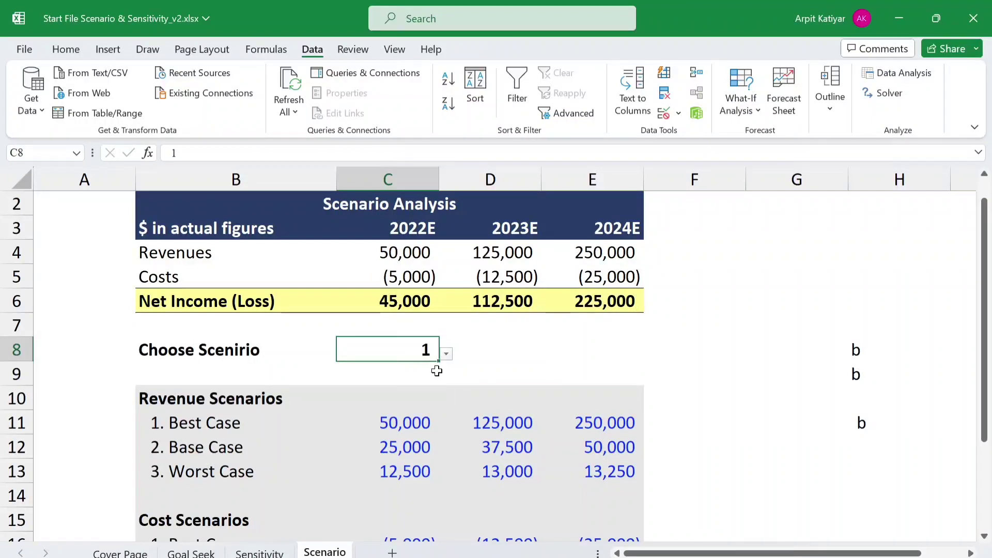